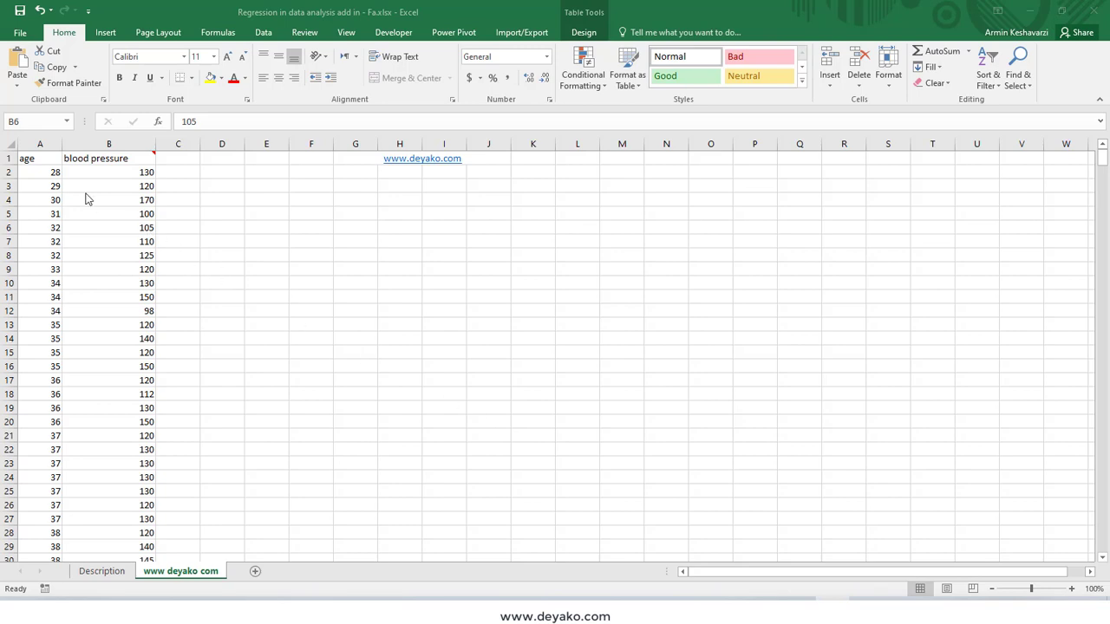
Show the Data tab commands, where the Data Analysis add-in is located
click(260, 32)
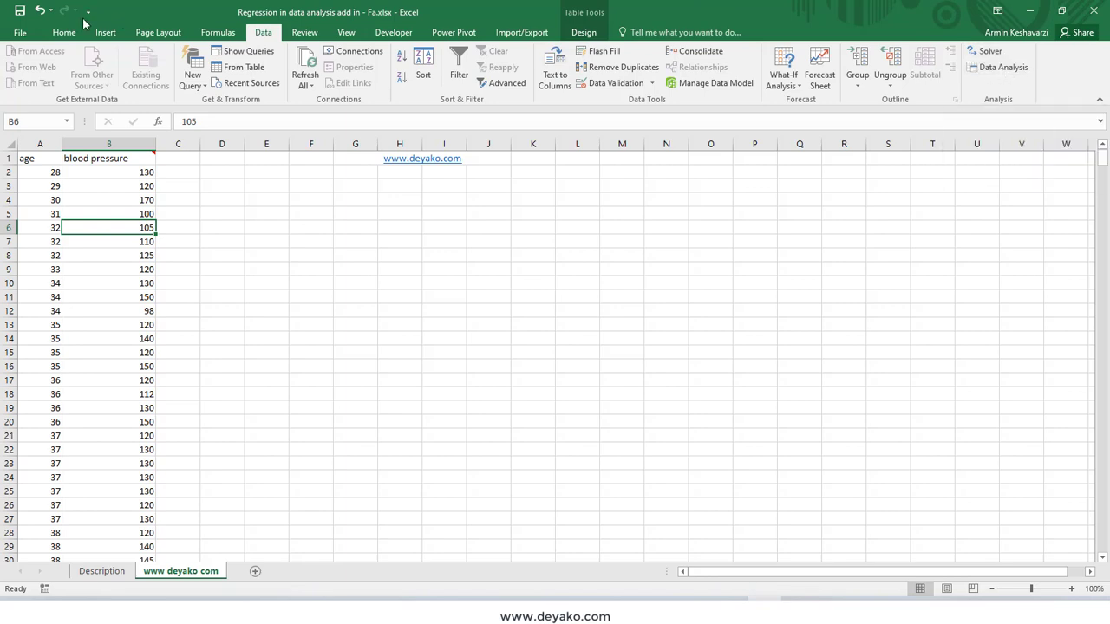
click(21, 32)
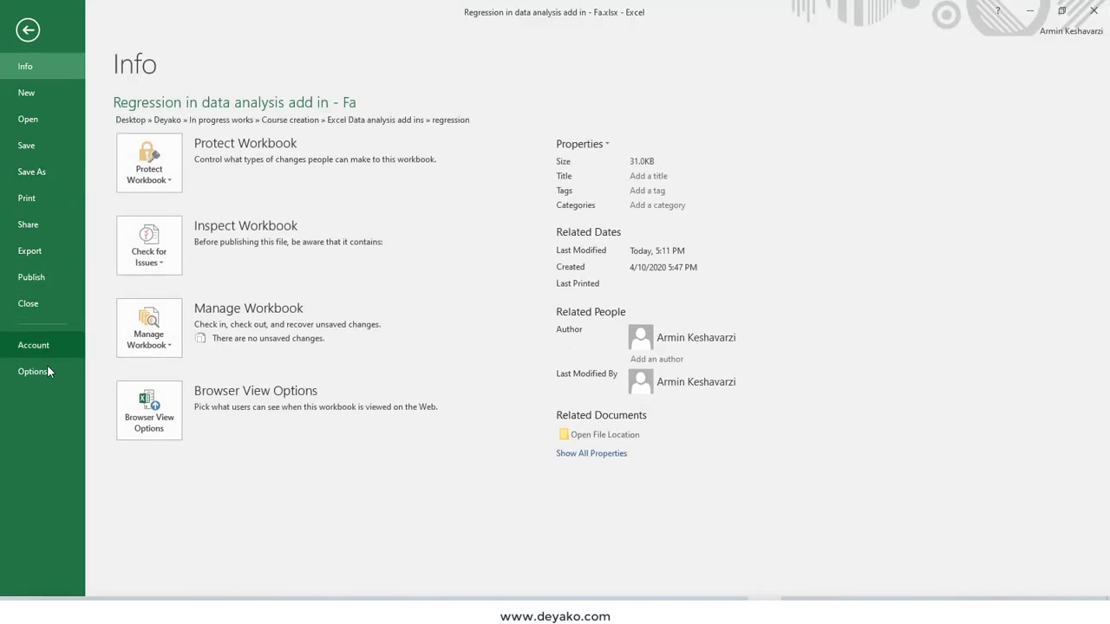
click(44, 369)
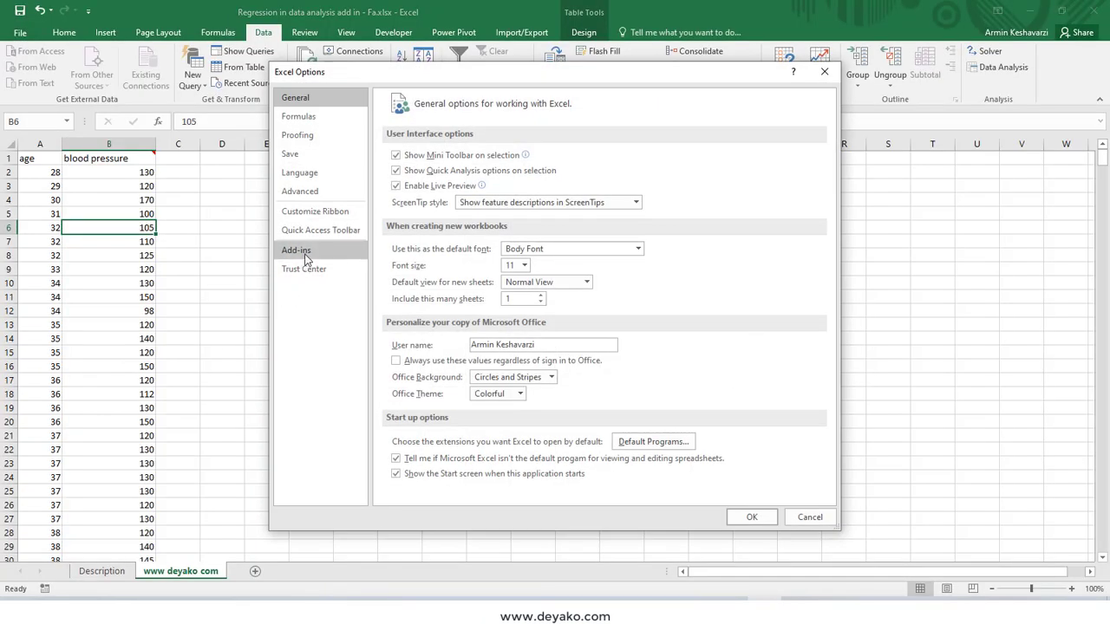
click(296, 251)
click(566, 483)
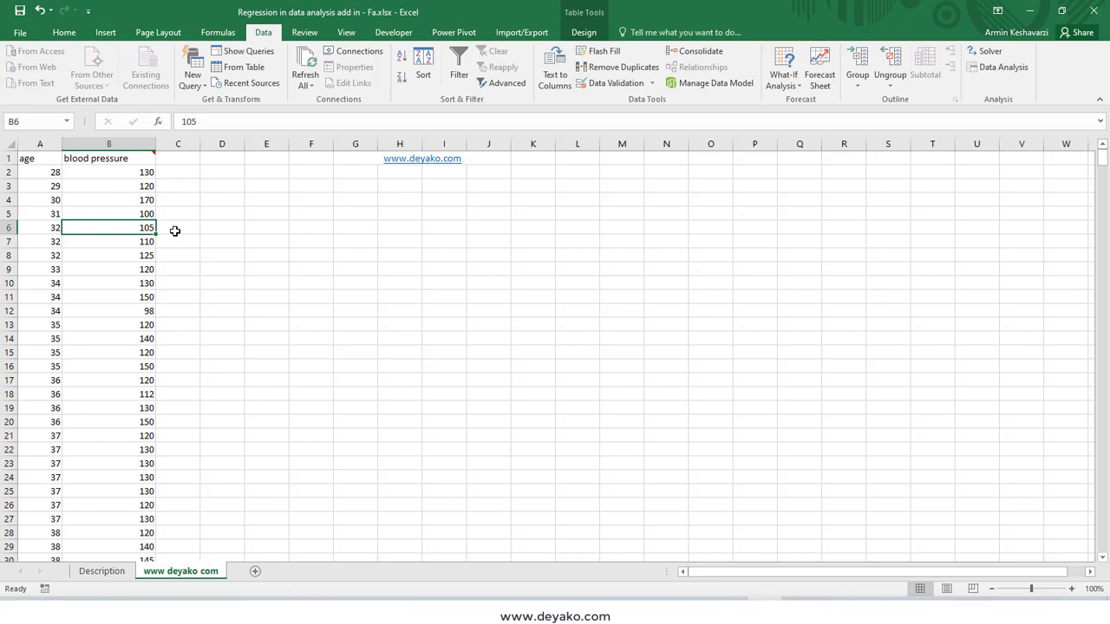
Review the age (column A) and blood pressure (column B) values, then select columns A and B together
click(31, 157)
ctrl+click(97, 146)
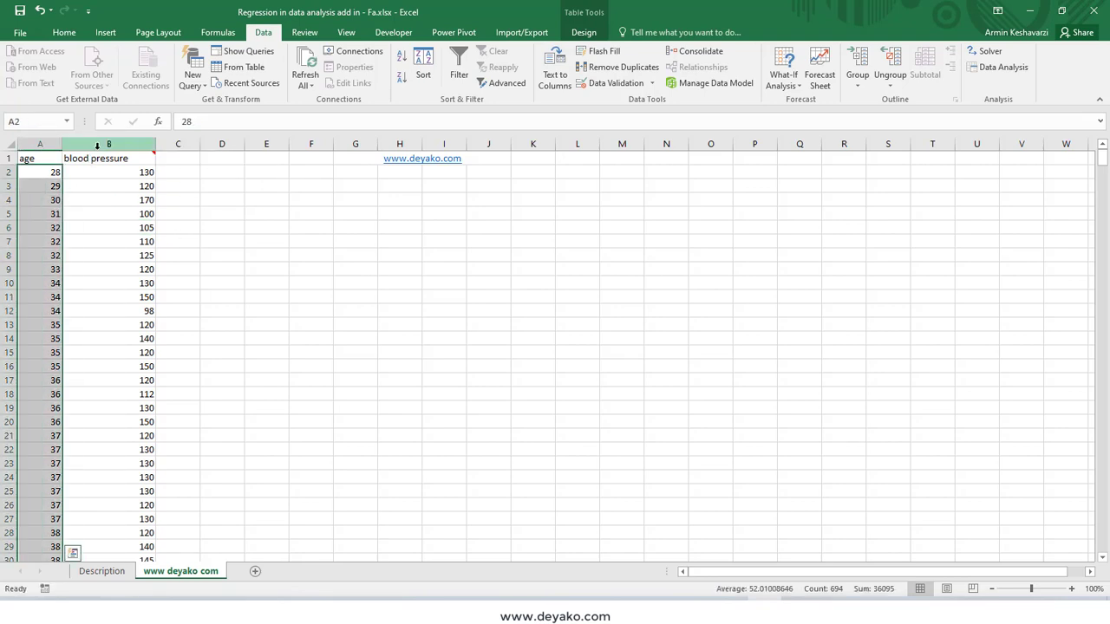
click(97, 146)
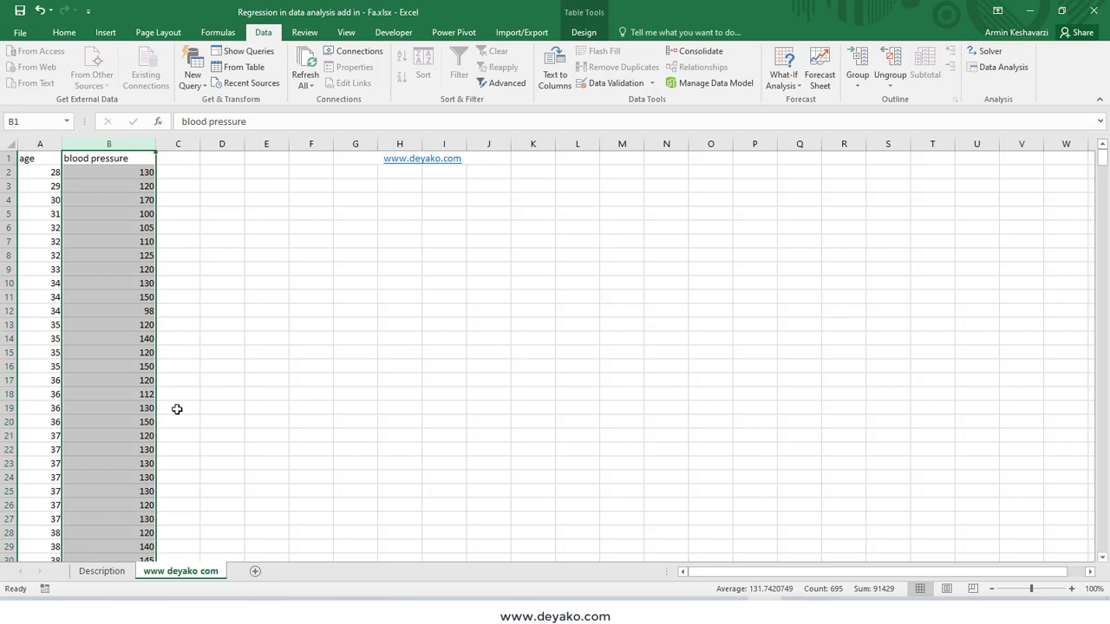
scroll(177, 409, down, 4)
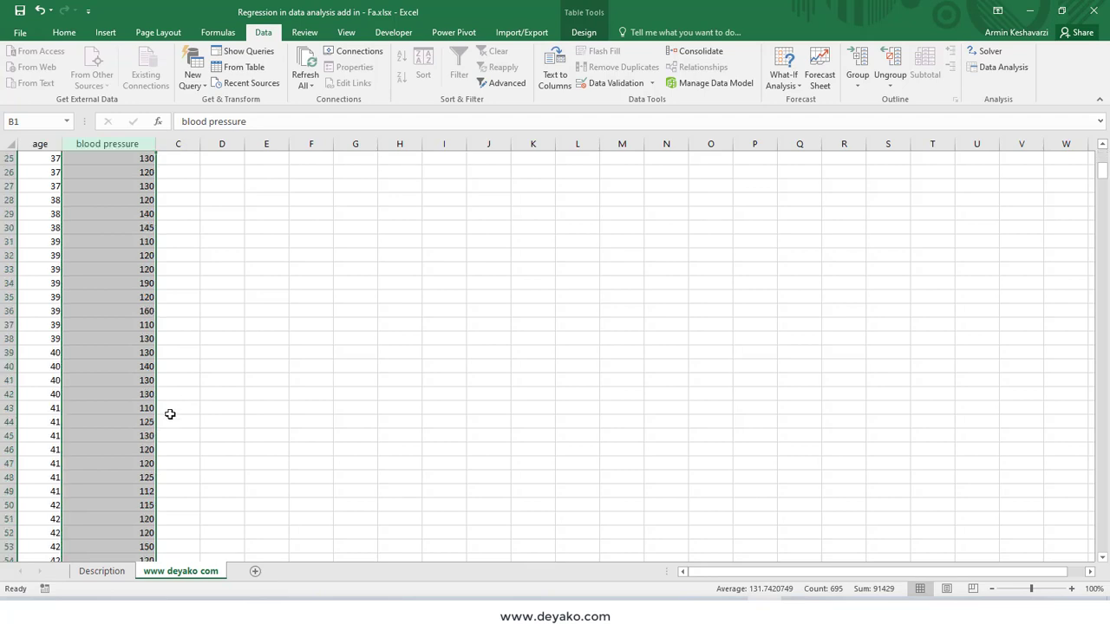
scroll(170, 414, up, 4)
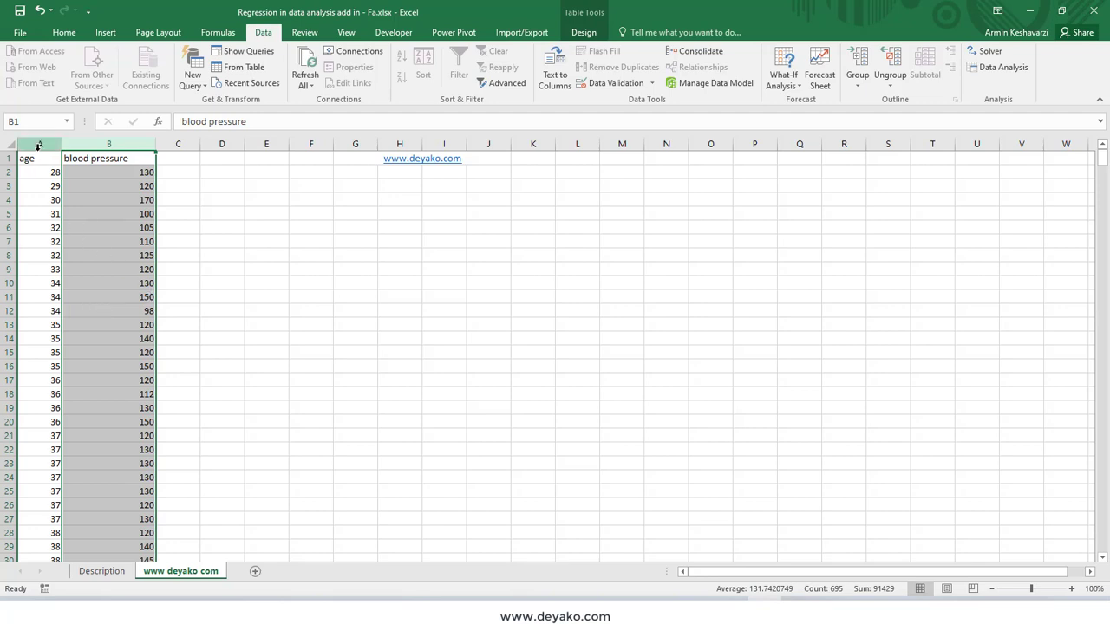
drag(38, 144, 92, 162)
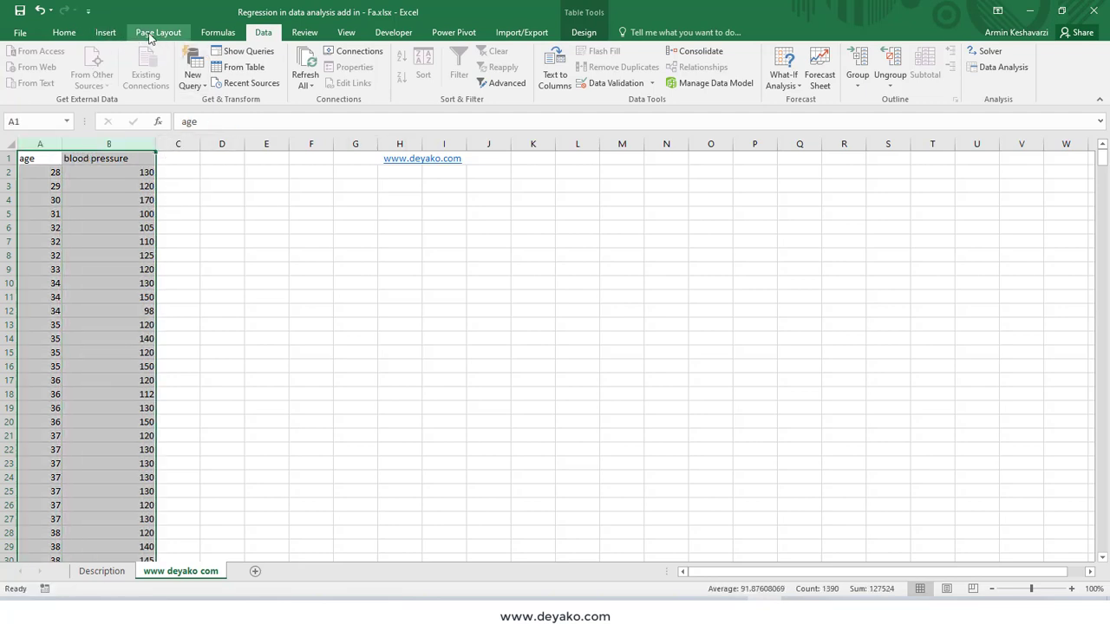
Open the Statistical function list under Formulas > More Functions
click(106, 33)
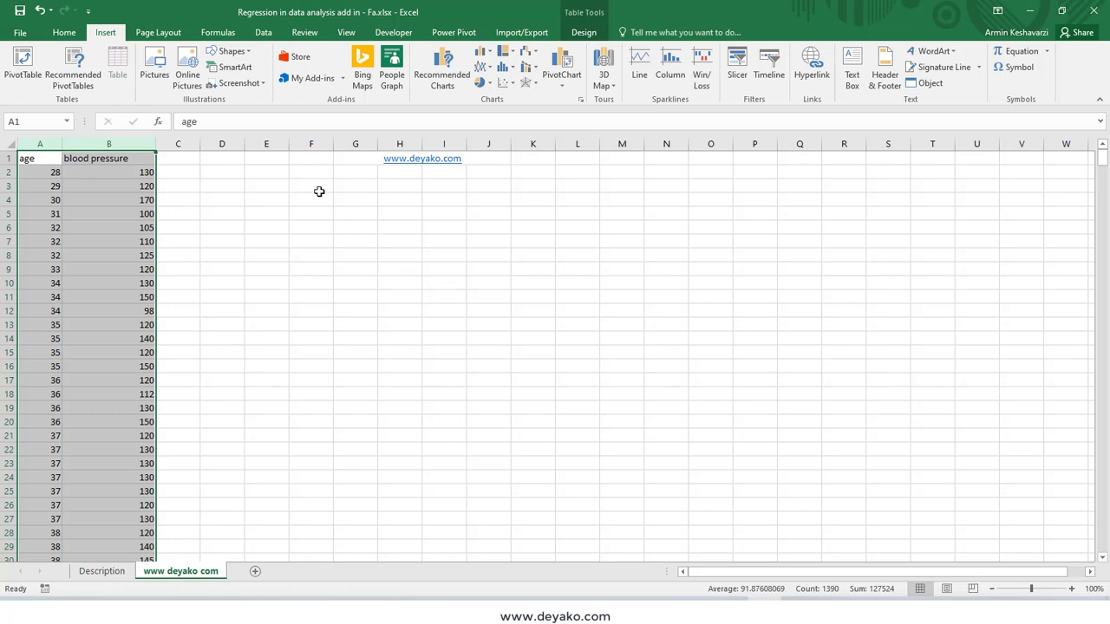
click(218, 33)
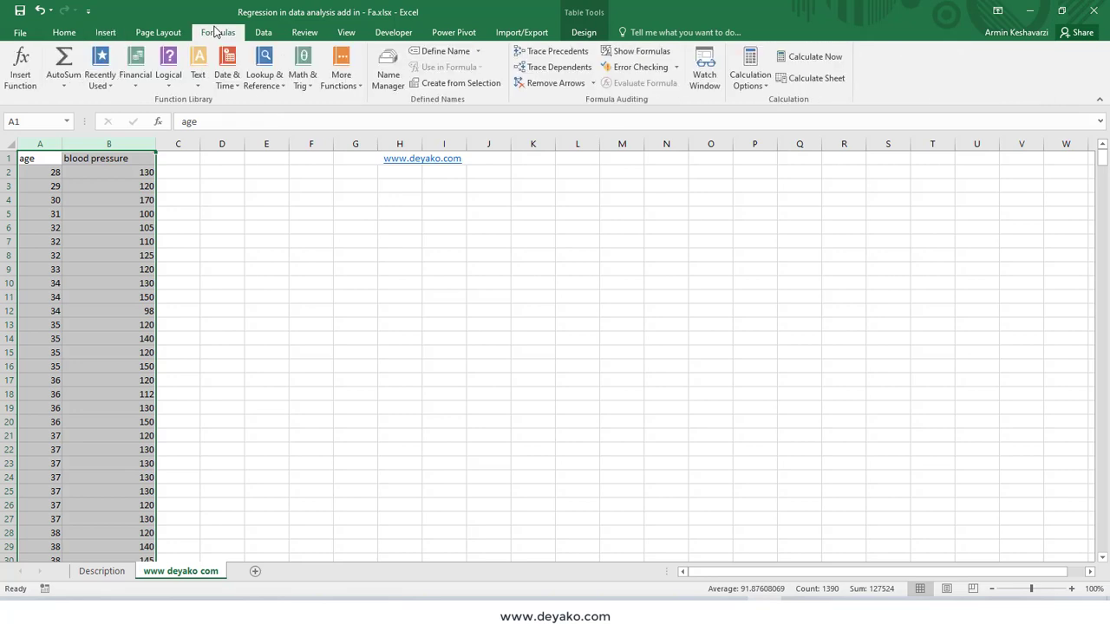
click(342, 78)
mouse_move(355, 100)
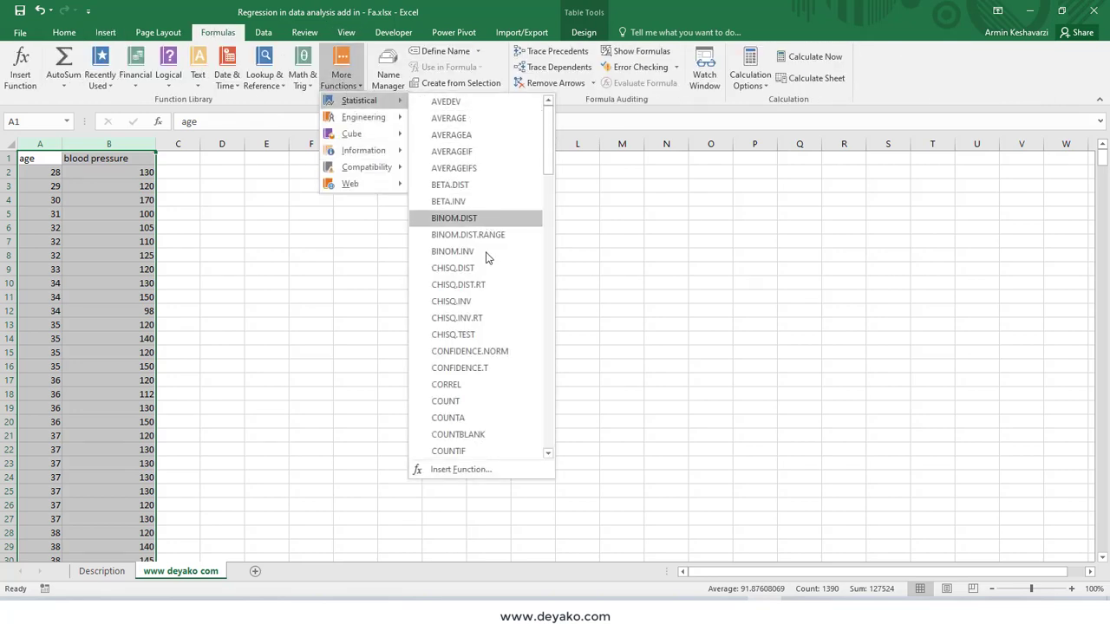
Scroll the statistical functions past LINEST down to SLOPE, then close the list
scroll(486, 392, down, 2)
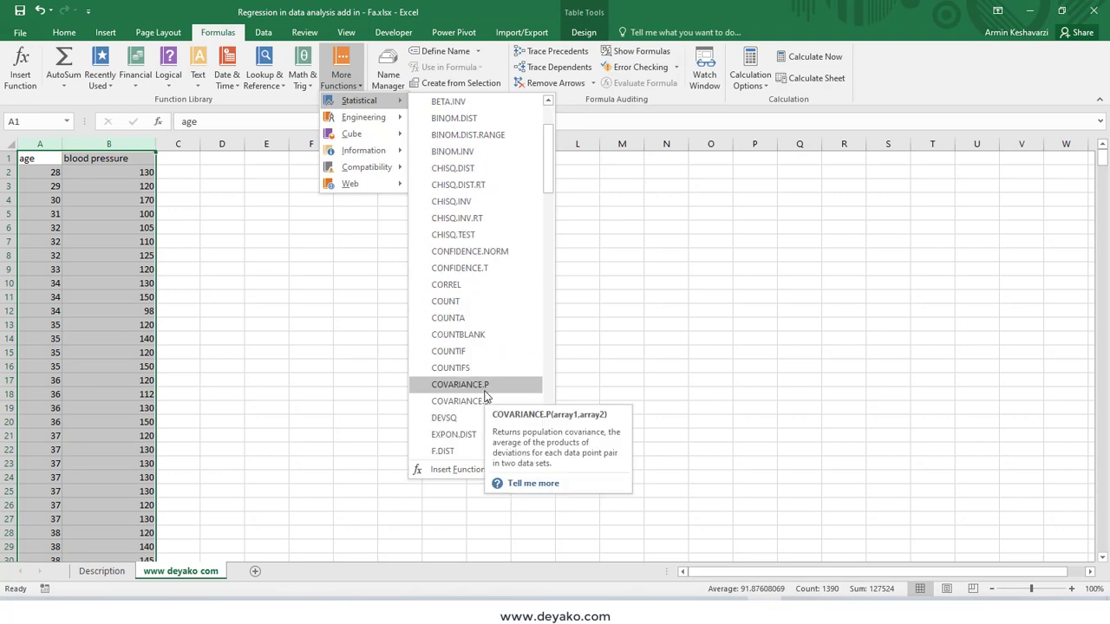
scroll(489, 365, down, 1)
scroll(489, 364, down, 3)
scroll(490, 368, down, 2)
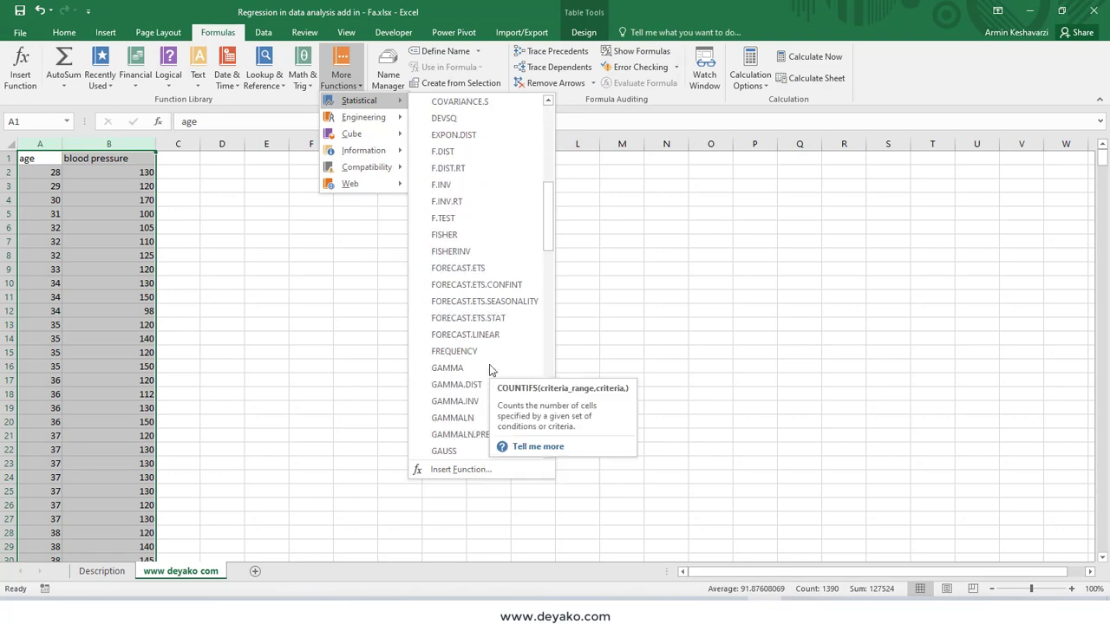
scroll(489, 364, down, 3)
scroll(489, 365, down, 2)
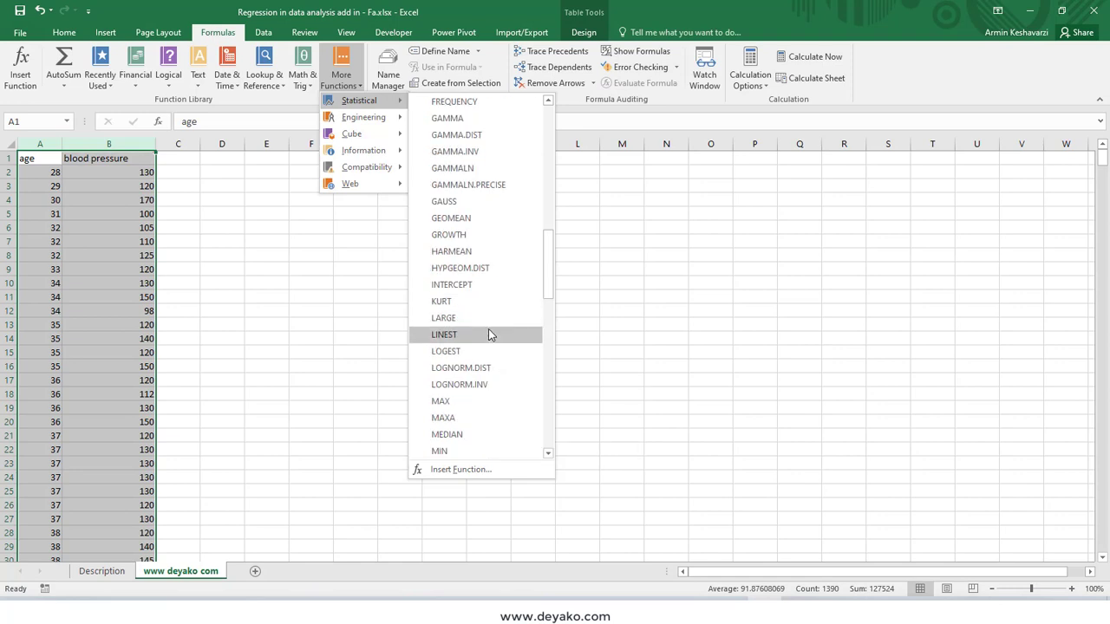
scroll(488, 335, down, 3)
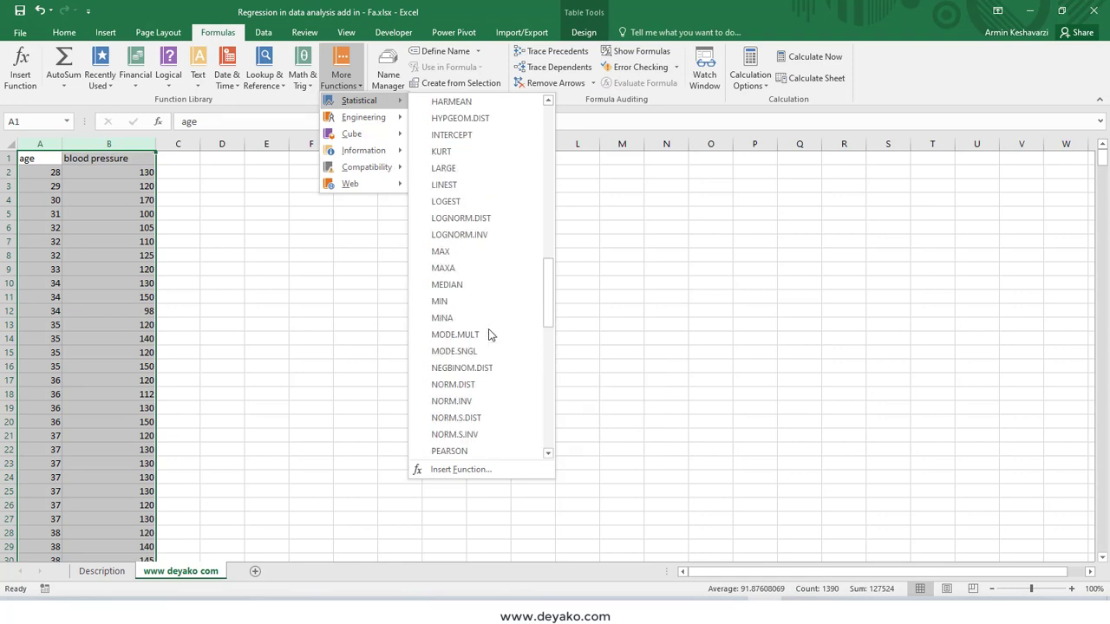
scroll(489, 335, down, 2)
scroll(488, 335, down, 2)
scroll(488, 335, down, 3)
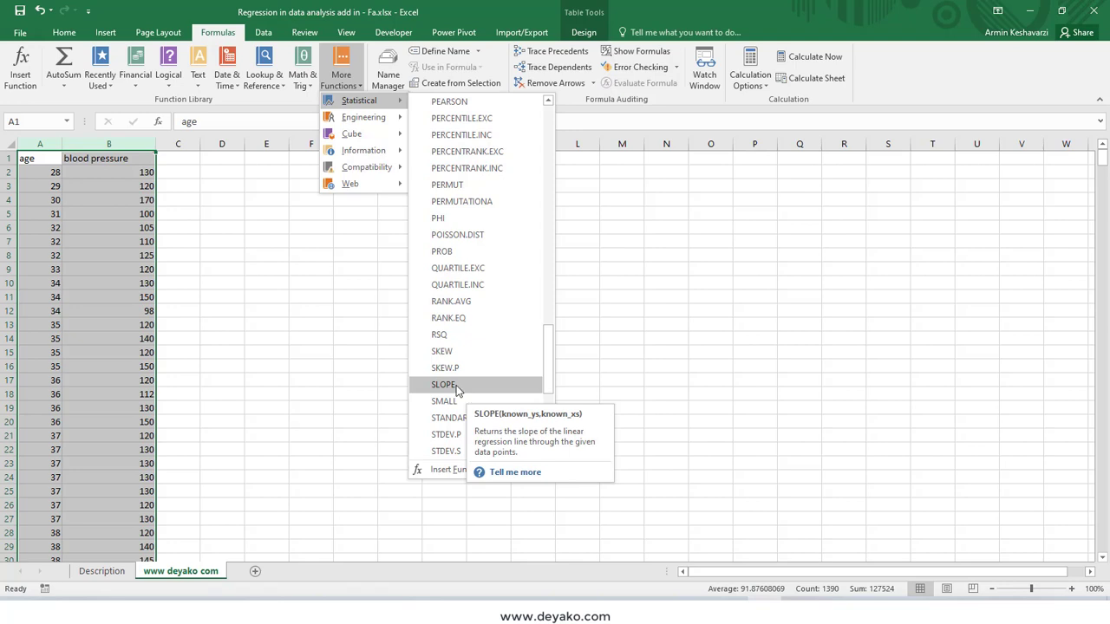
click(264, 267)
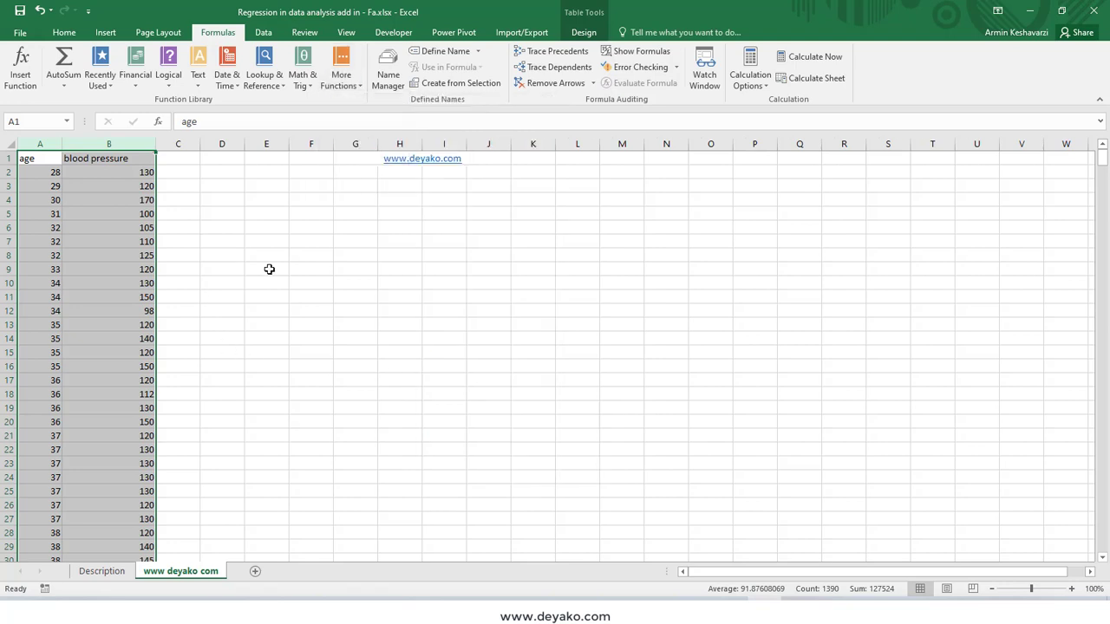
Launch Data Analysis from the Data tab and choose the Regression tool
click(262, 35)
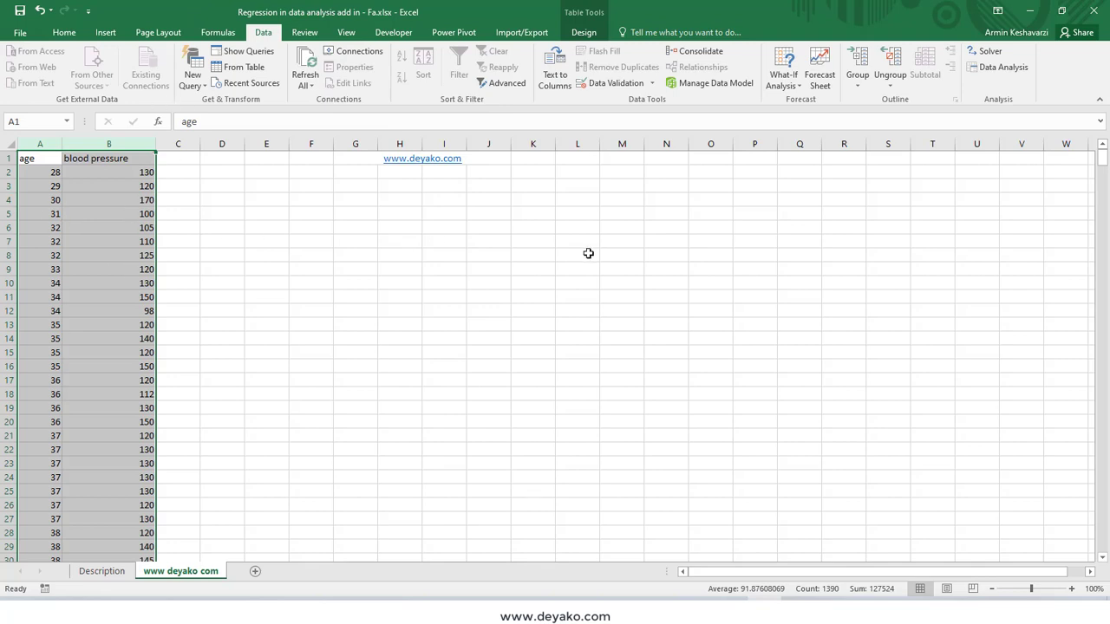
click(996, 73)
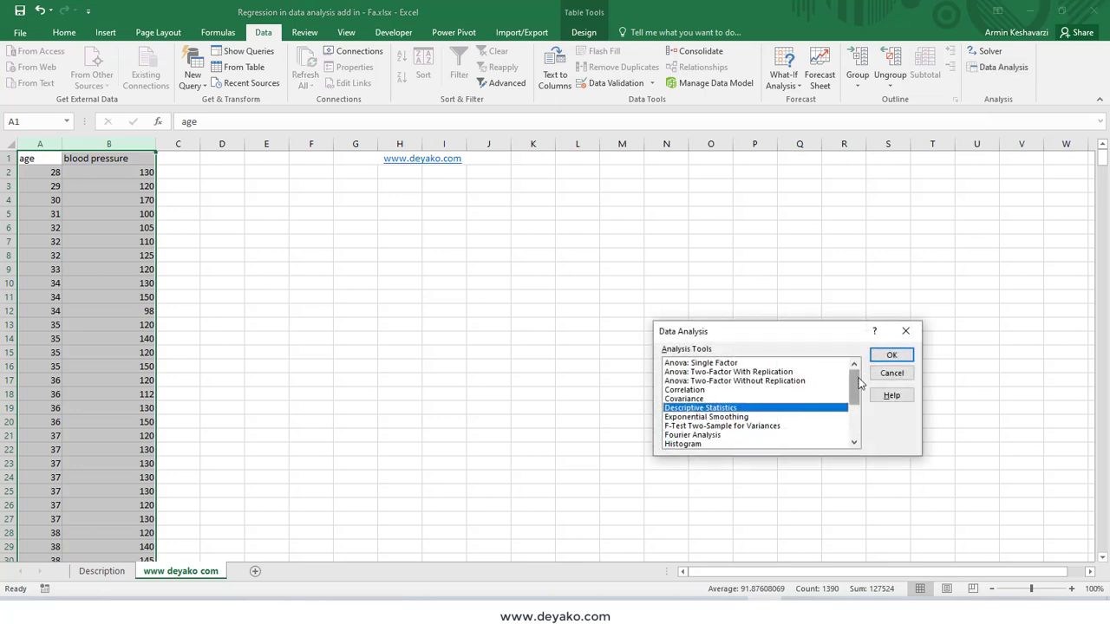
drag(855, 379, 857, 404)
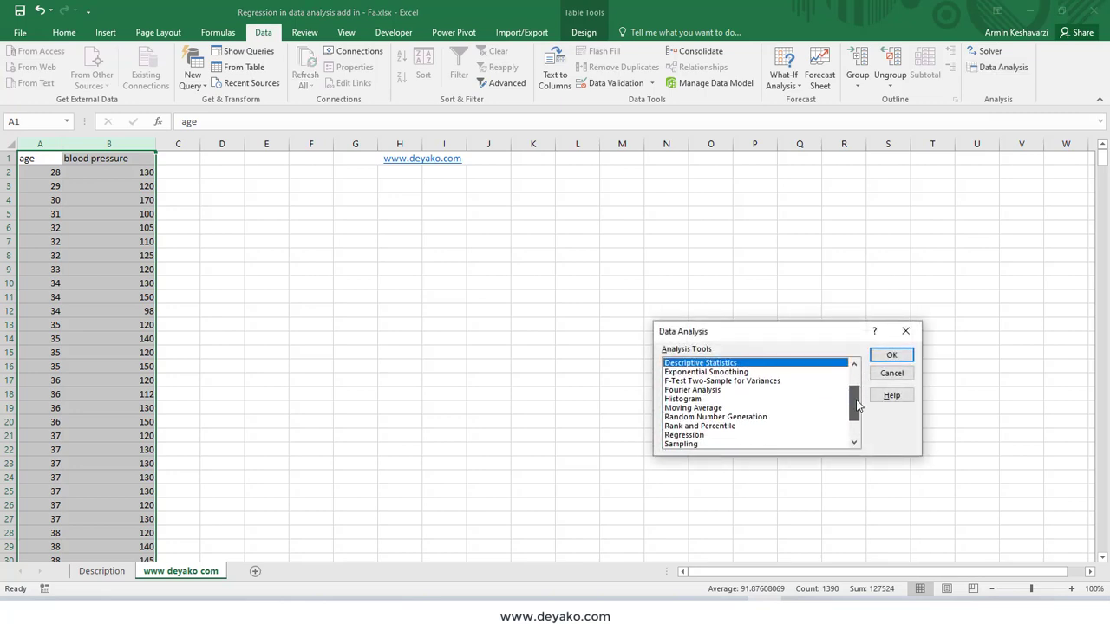
click(691, 436)
click(890, 356)
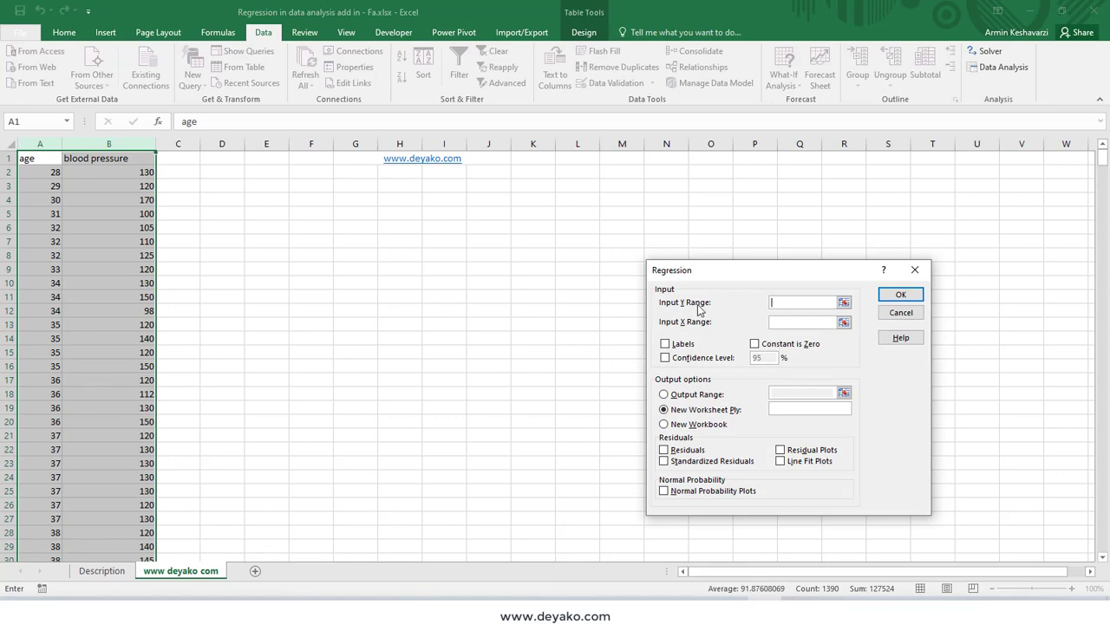
Set the Input Y Range to the blood pressure cells $B$1:$B$695 and tick Labels
click(119, 176)
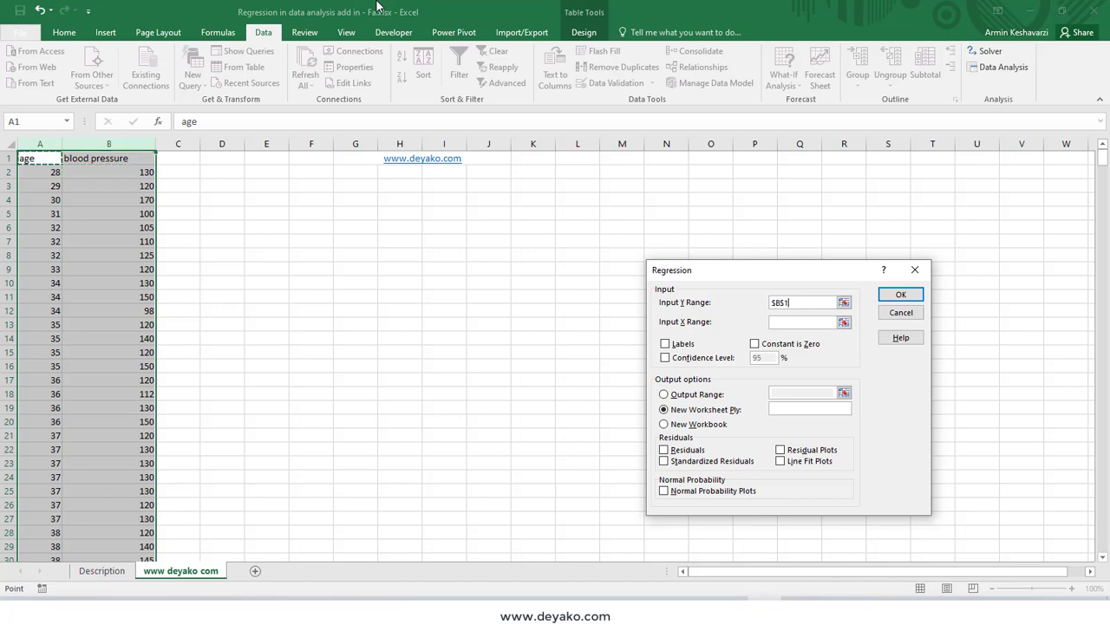
key(Left)
key(Right)
key(Up)
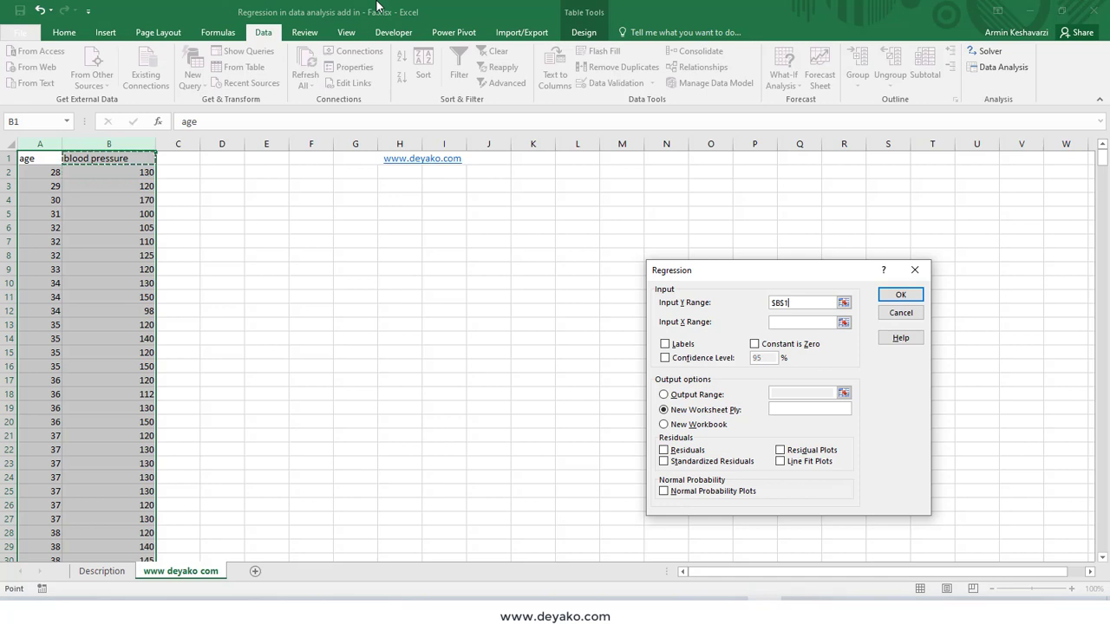
key(ctrl+shift+Down)
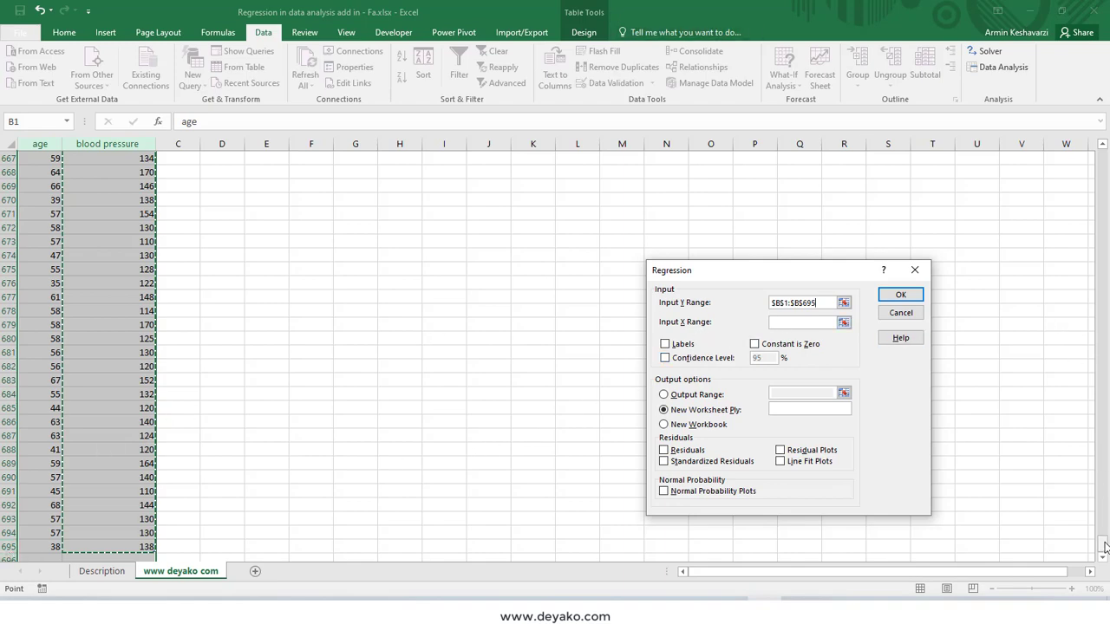
drag(1104, 546, 1102, 156)
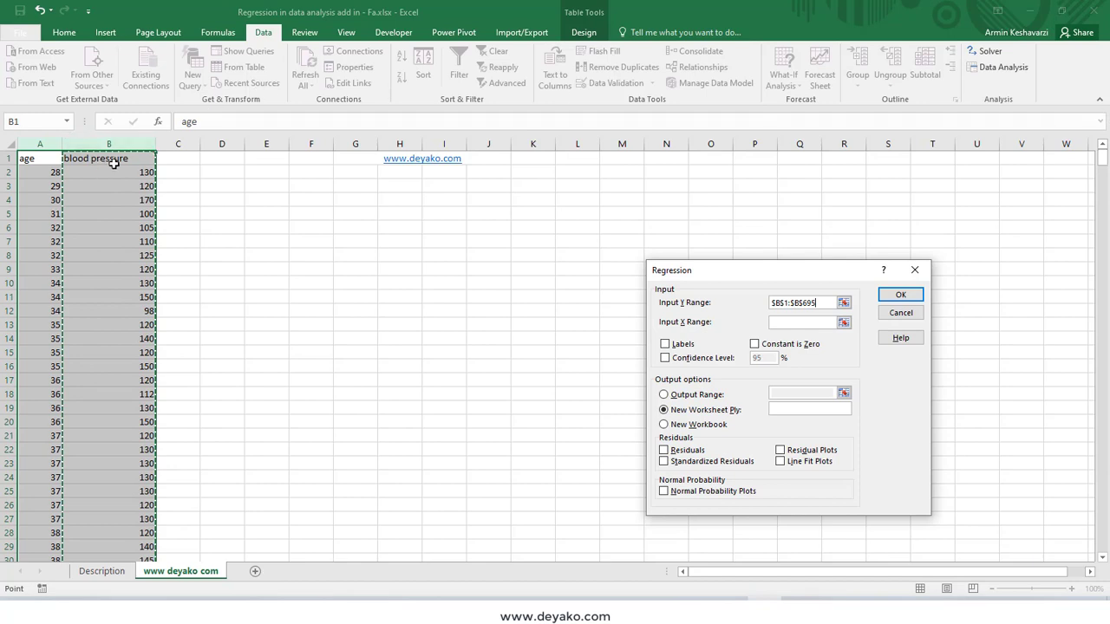
click(665, 345)
Set the Input X Range to the age cells $A$1:$A$695
click(774, 323)
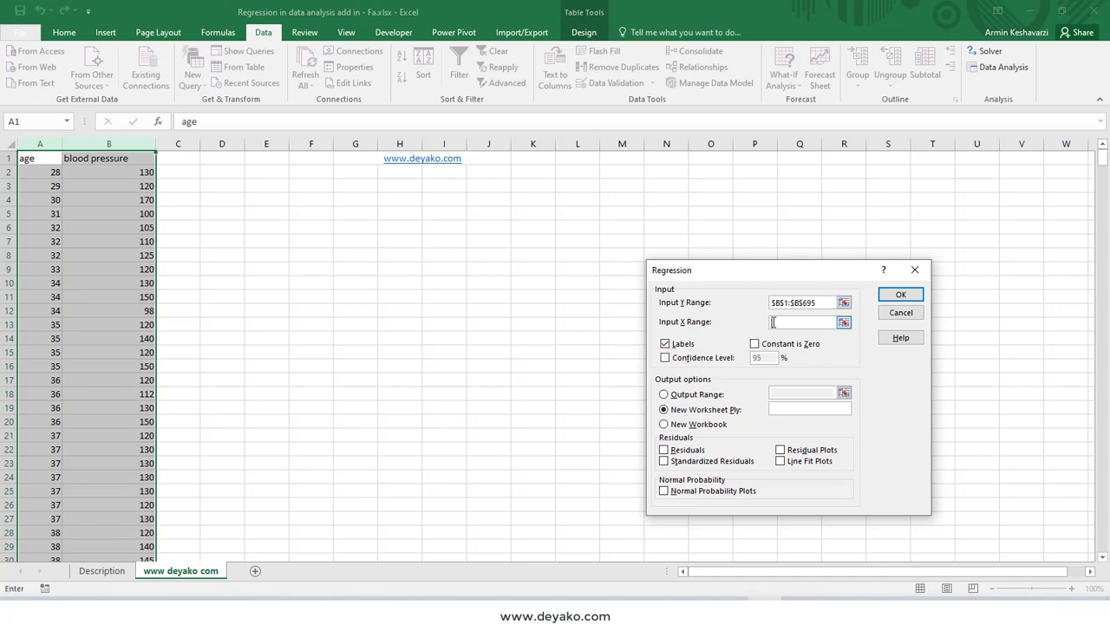
click(35, 167)
key(ctrl+shift+Down)
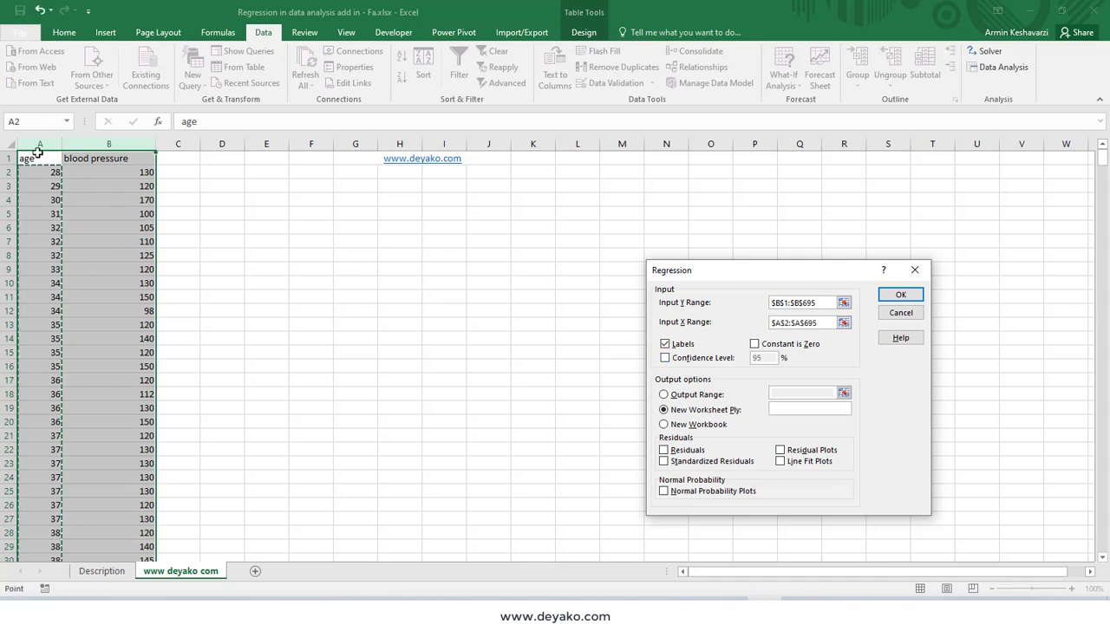
click(38, 156)
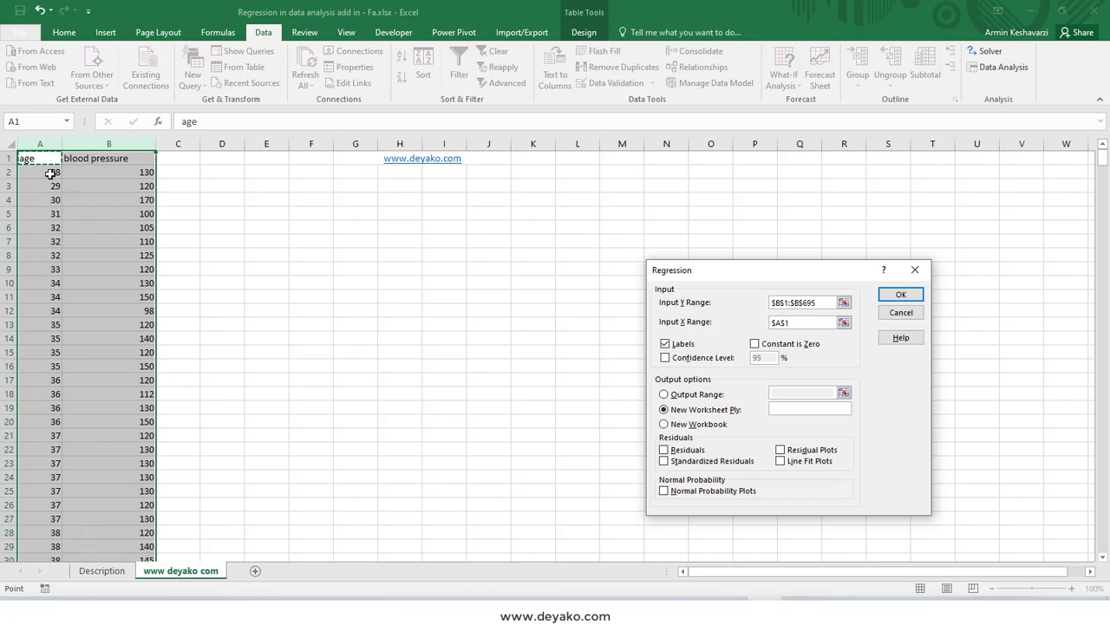
key(ctrl+shift+Down)
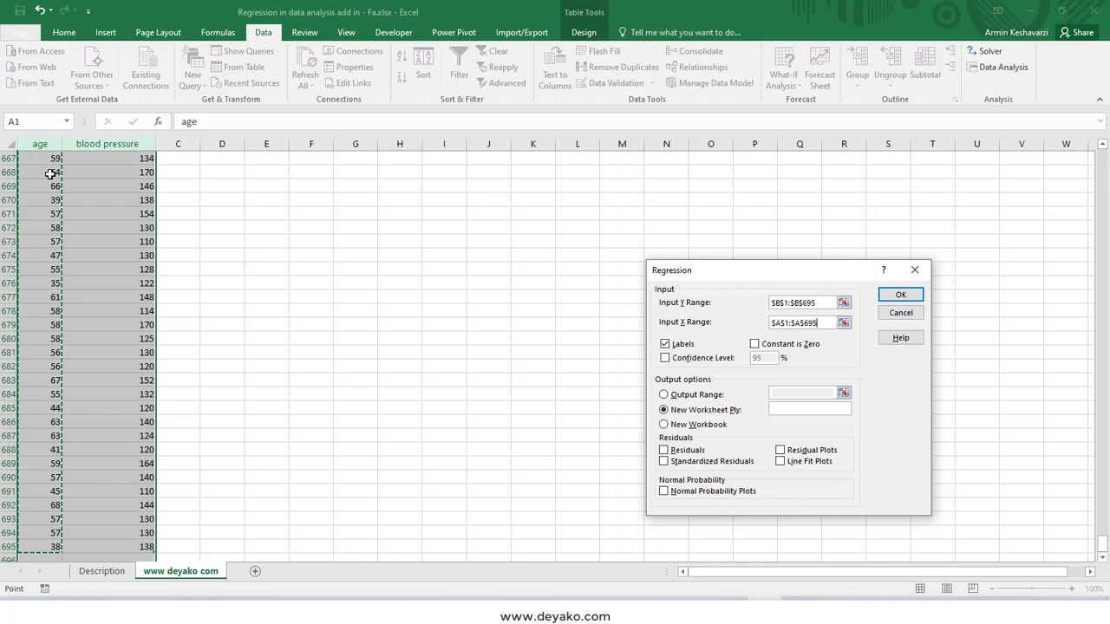
scroll(217, 230, up, 7)
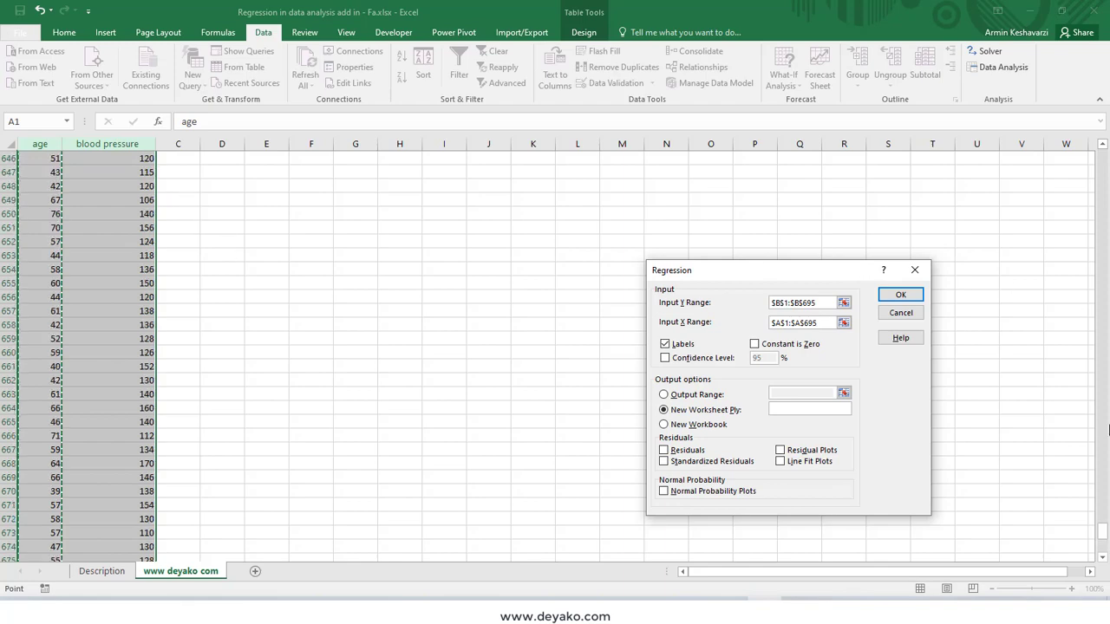
drag(1106, 532, 1103, 156)
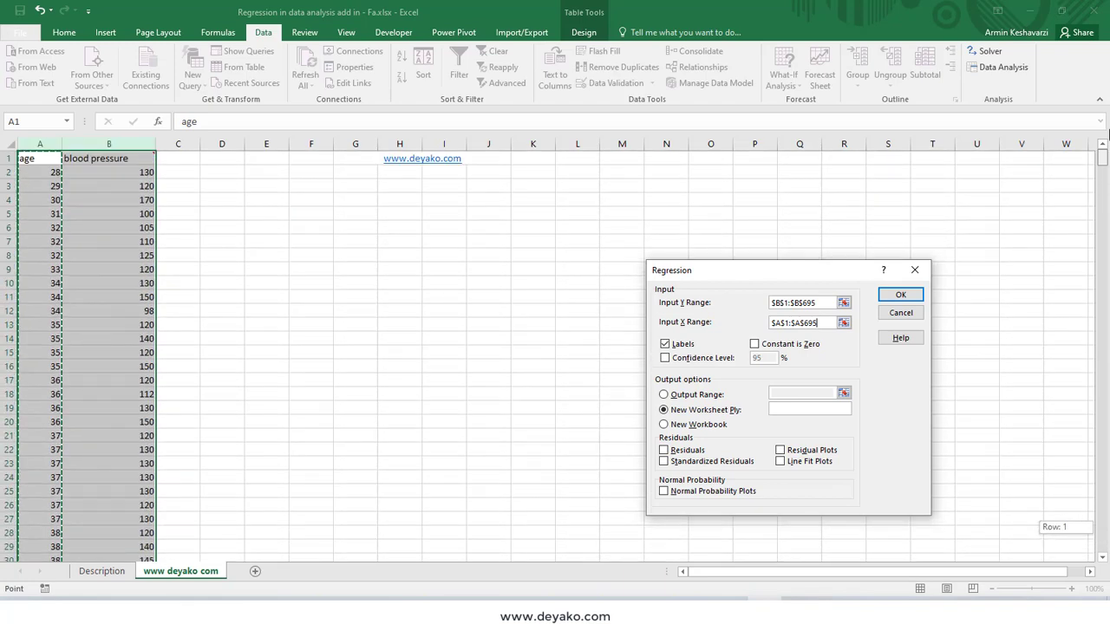
scroll(32, 355, down, 5)
scroll(32, 365, down, 5)
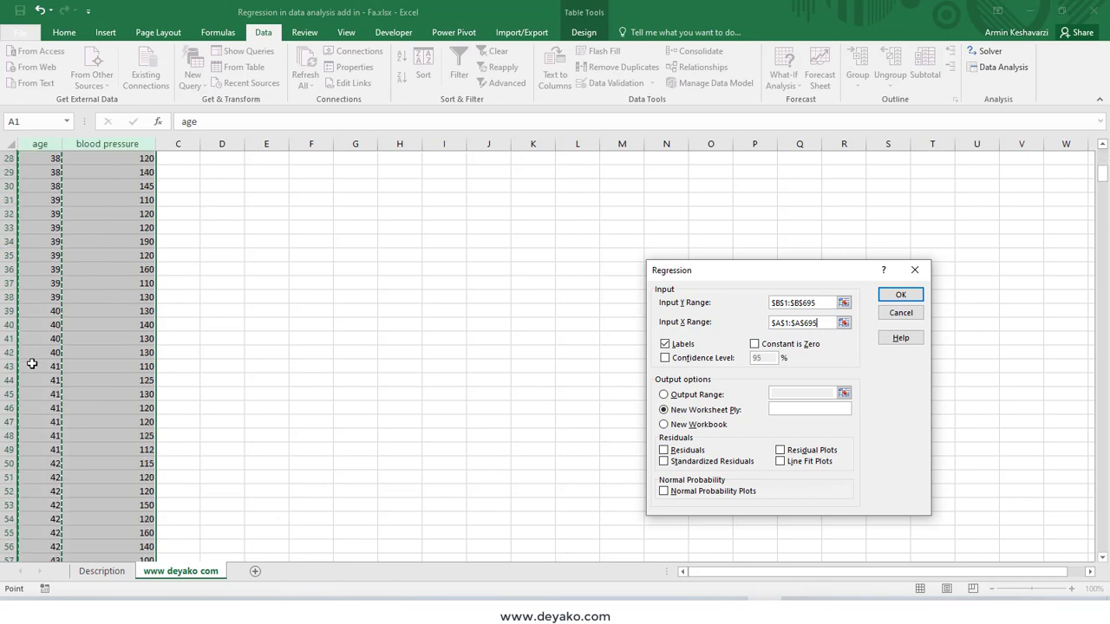
scroll(32, 364, down, 6)
scroll(32, 364, up, 4)
scroll(32, 364, up, 5)
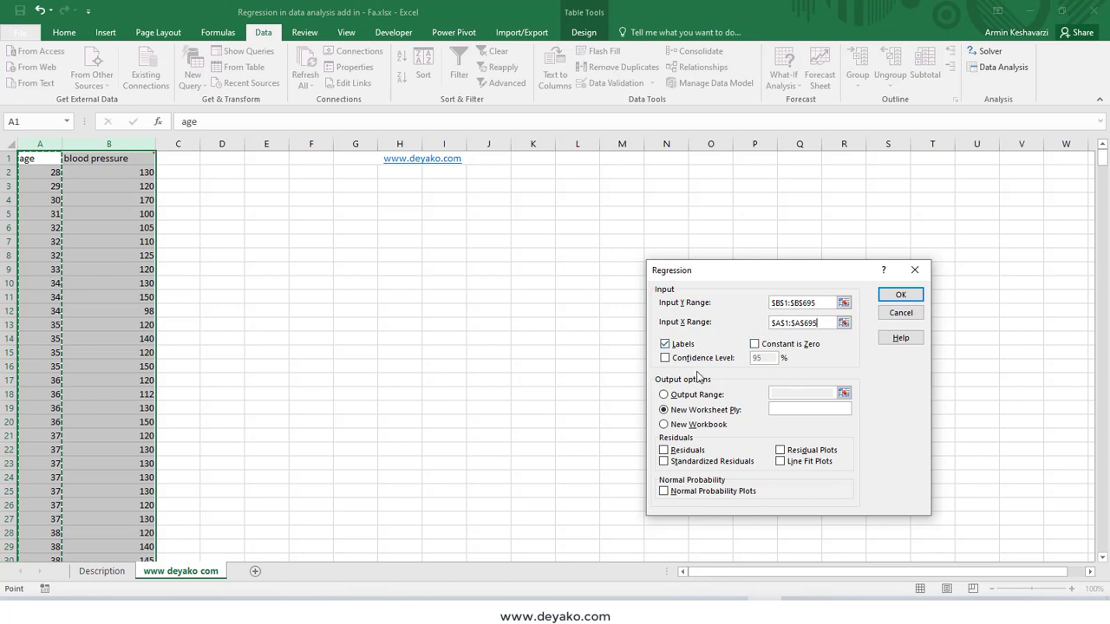
Tick Confidence Level, Residuals, Residual Plots and Line Fit Plots in the Regression dialog
click(665, 358)
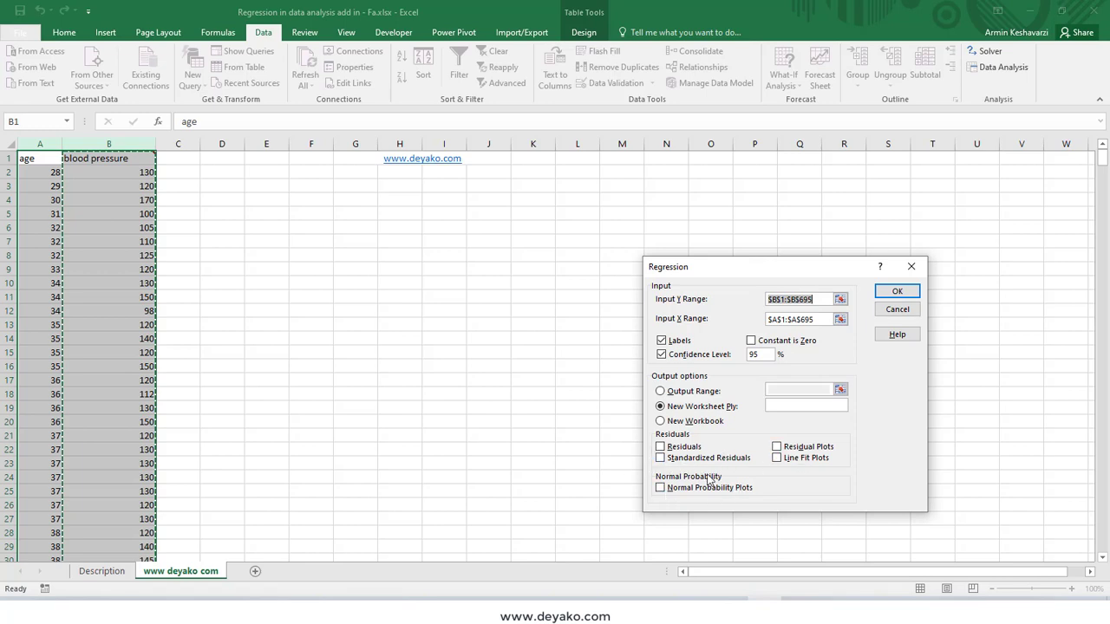
click(661, 447)
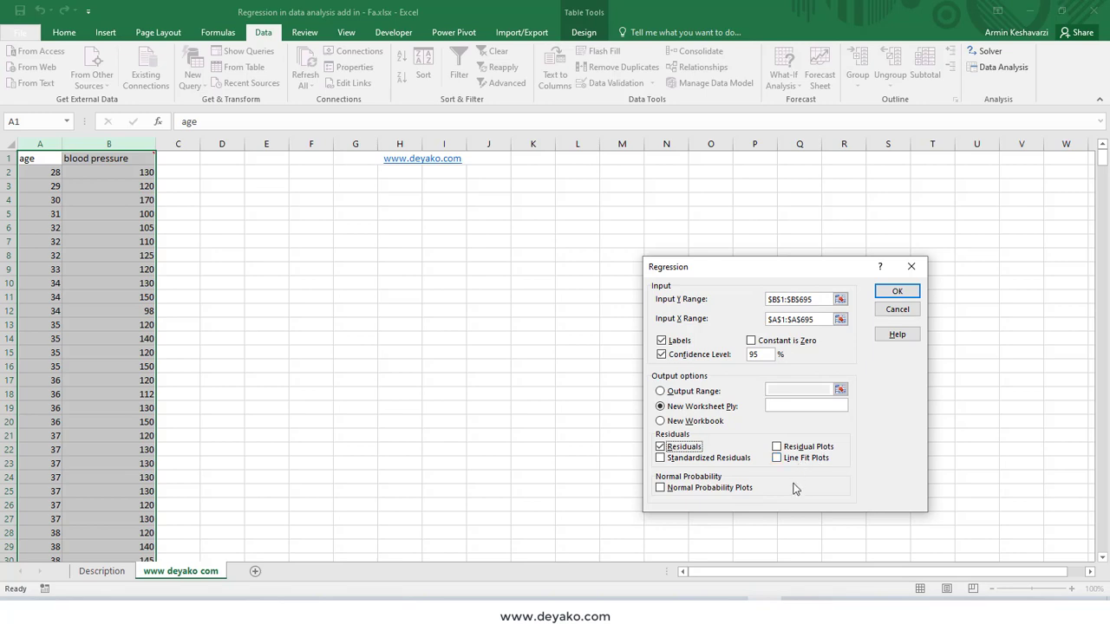
click(791, 448)
click(783, 460)
Run the regression and move the Line Fit Plot beside the Residual Plot
key(shift+Tab)
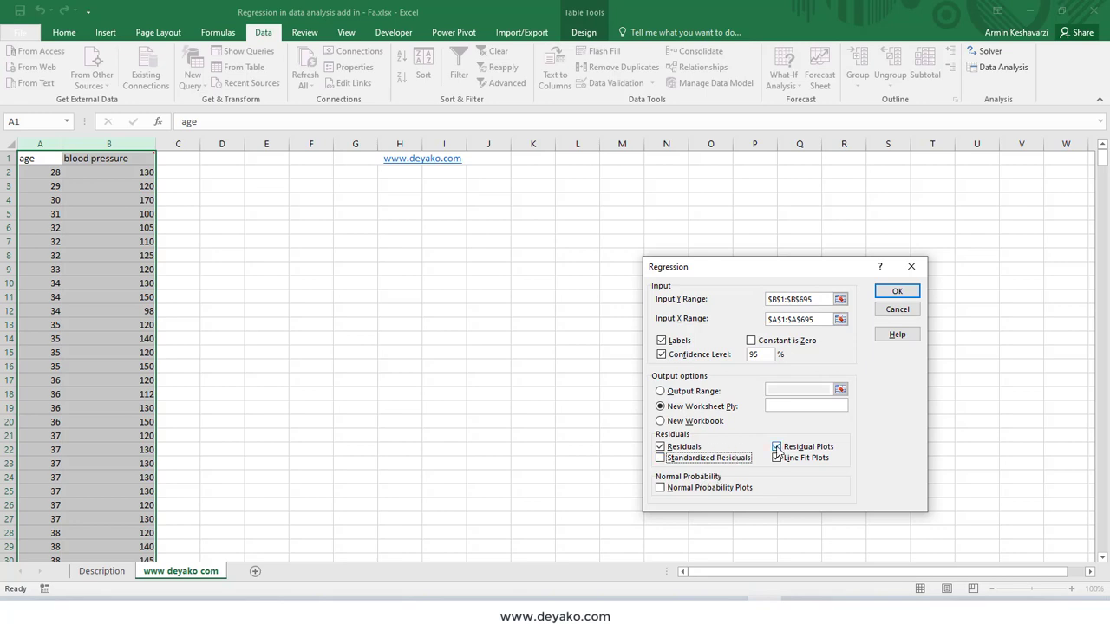
click(898, 292)
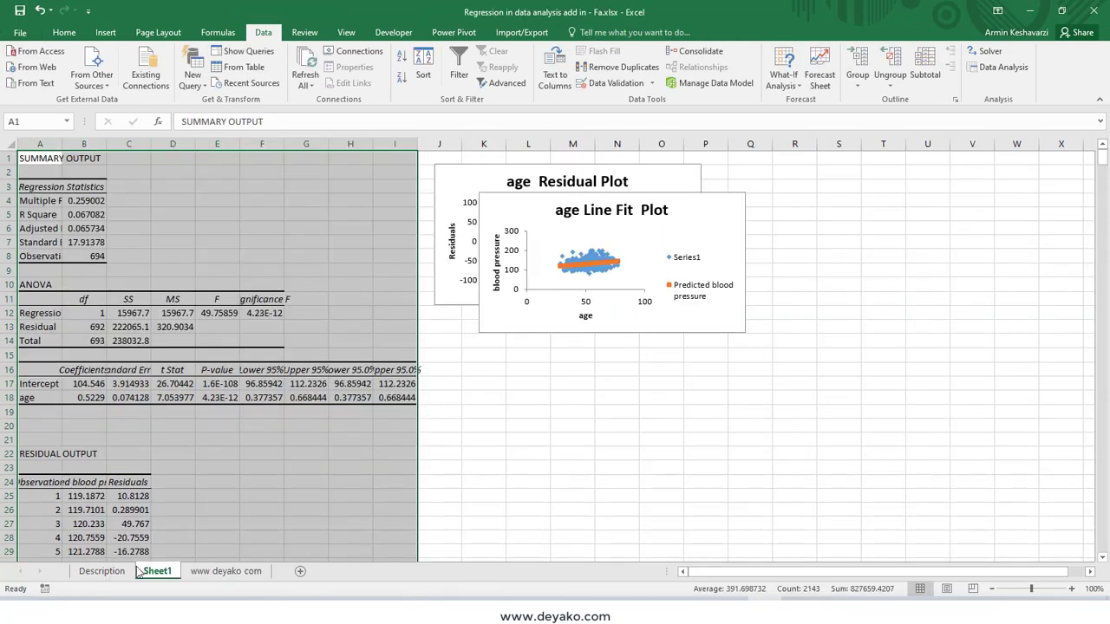
click(511, 201)
mouse_move(512, 199)
mouse_down()
mouse_move(689, 190)
mouse_move(705, 172)
mouse_up()
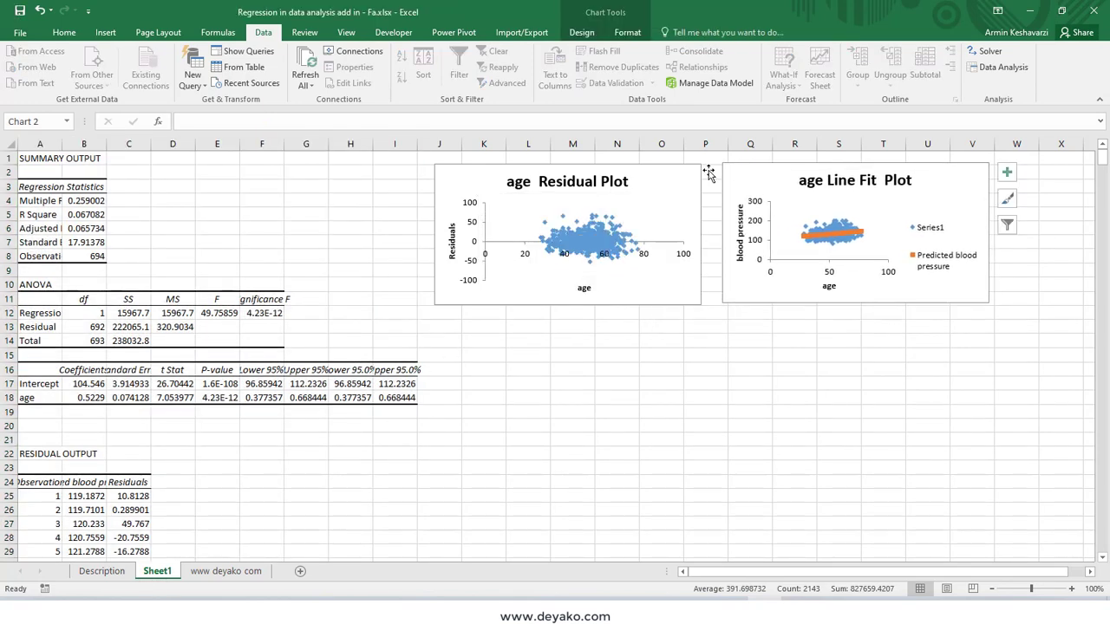
AutoFit the widths of output columns A through I to their contents
click(52, 144)
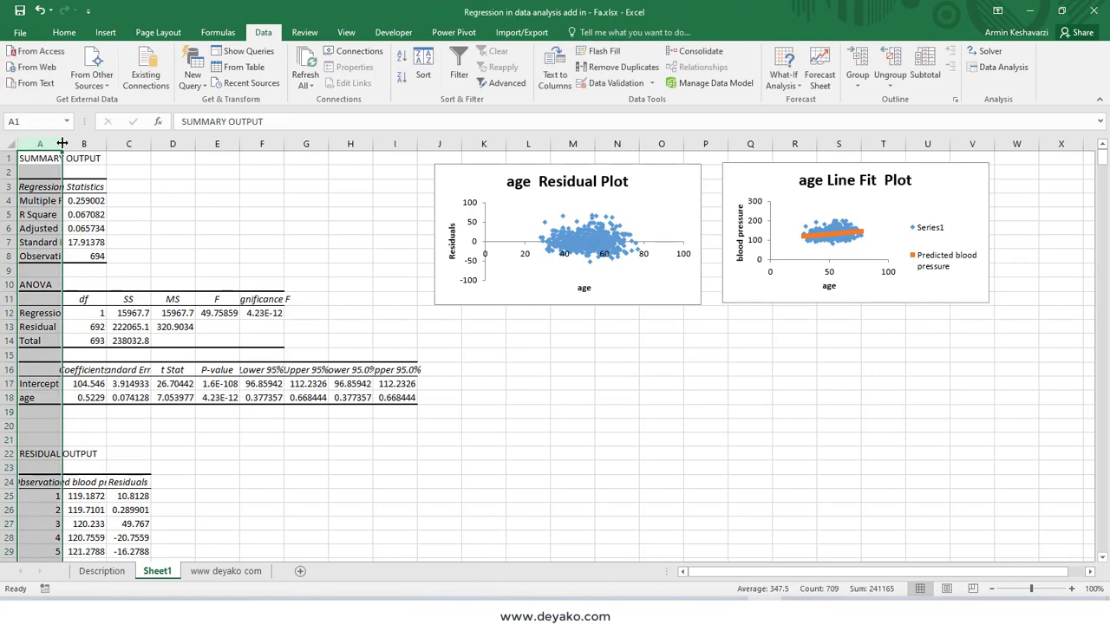
double_click(66, 144)
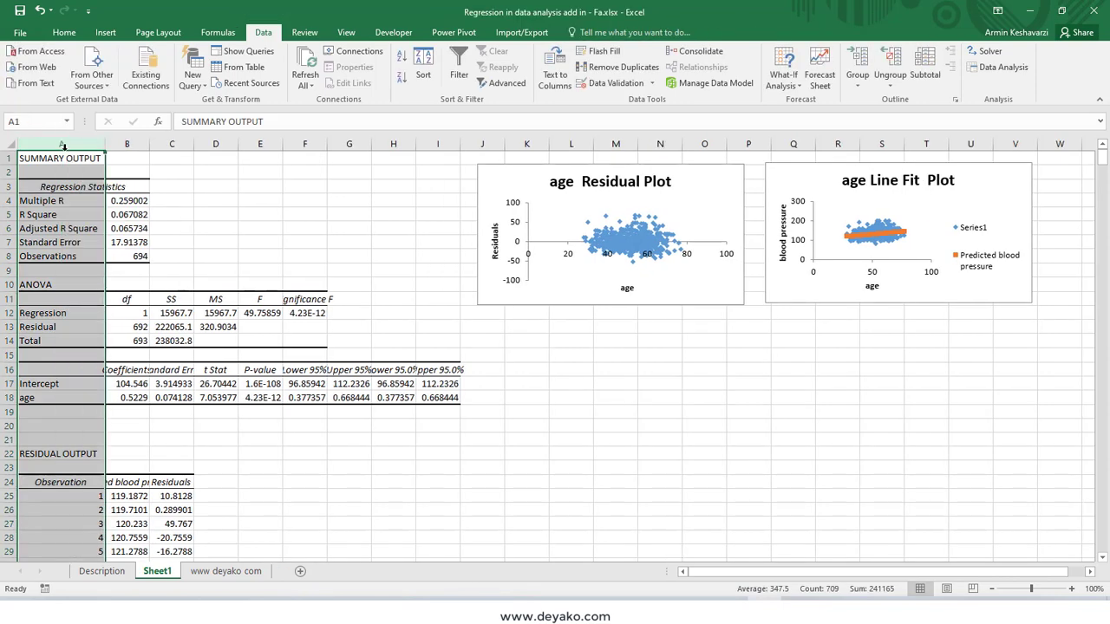
double_click(327, 144)
drag(445, 144, 53, 144)
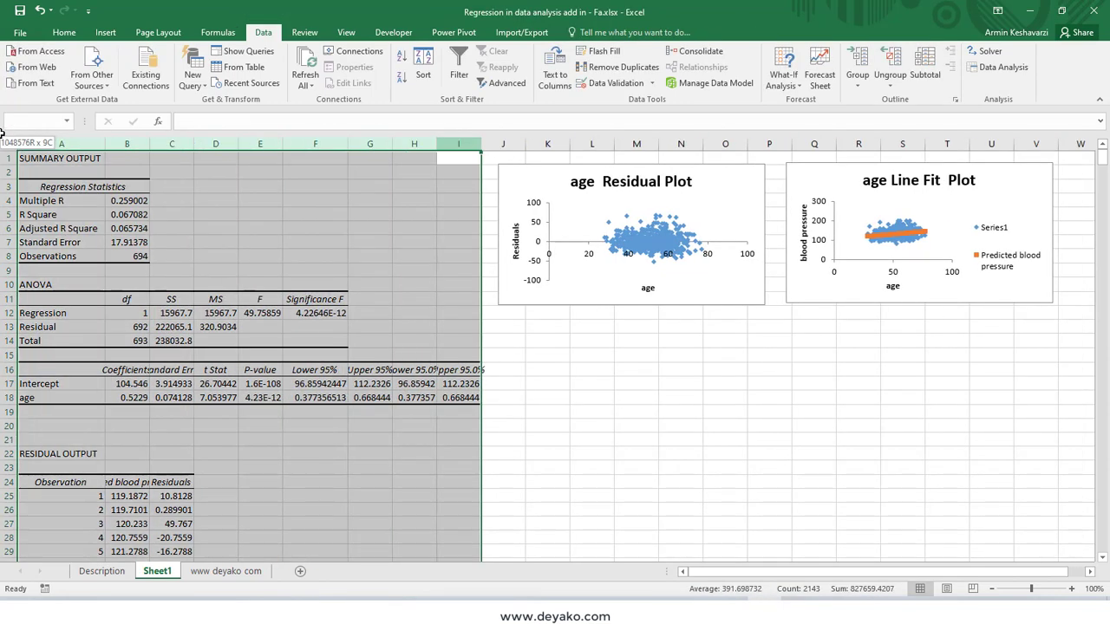
double_click(104, 146)
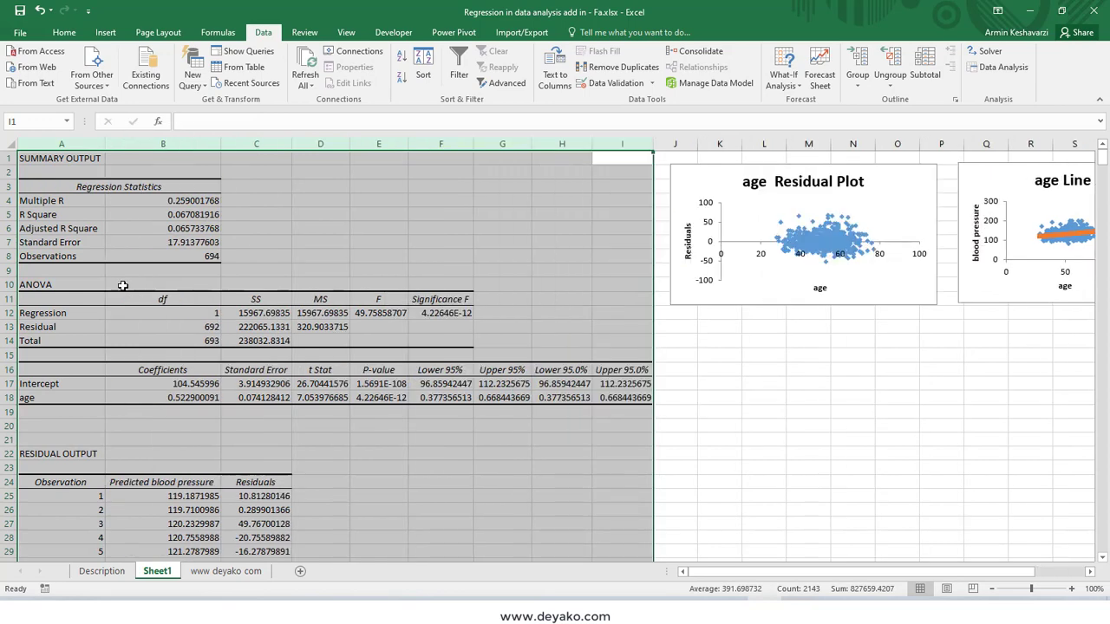
click(953, 274)
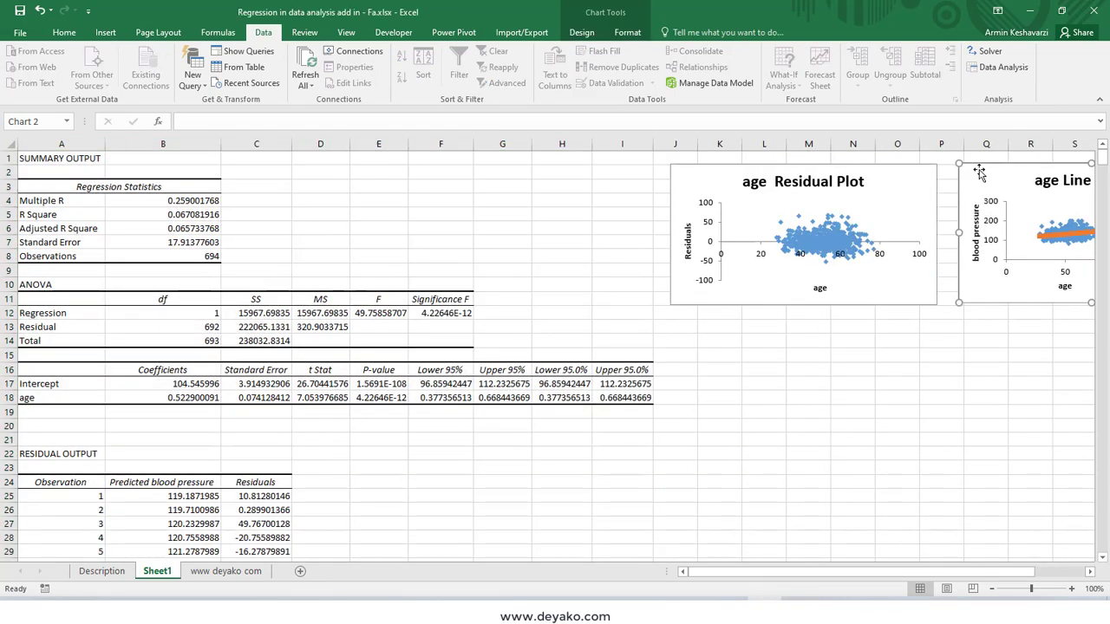
Move the Line Fit Plot lower and resize the age Residual Plot into a large, wide chart
drag(978, 159, 761, 482)
click(738, 286)
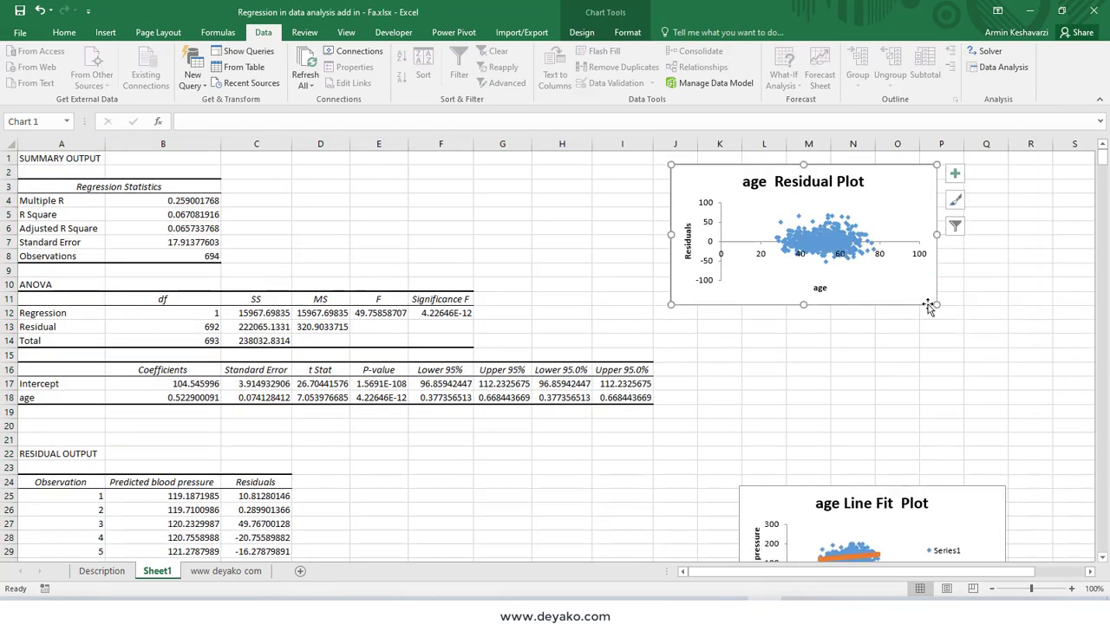
drag(937, 304, 1084, 421)
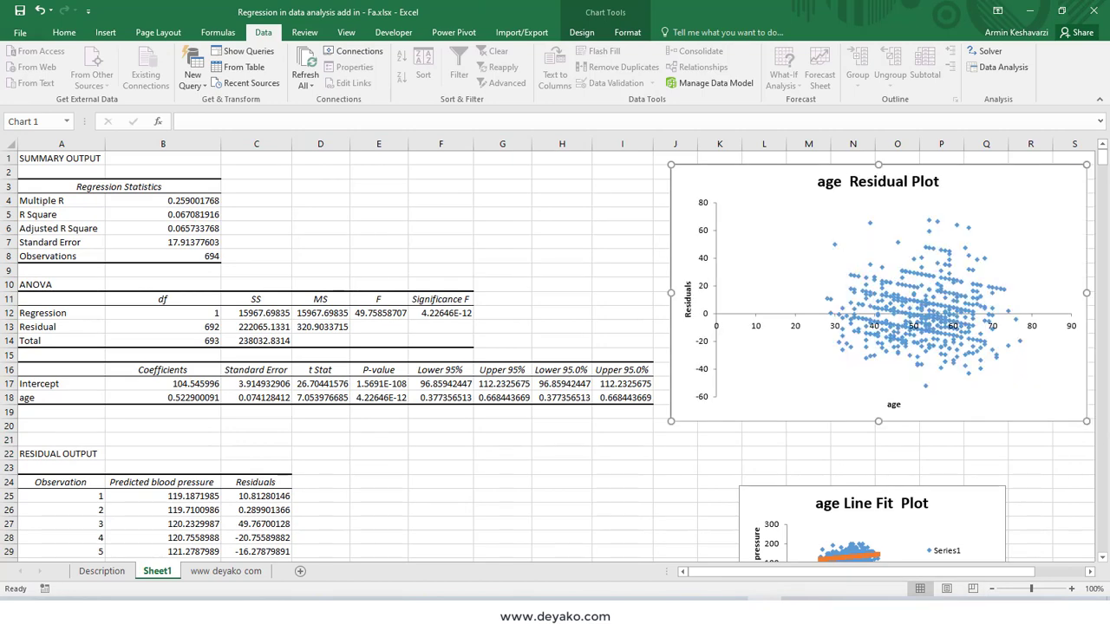
drag(893, 572, 945, 572)
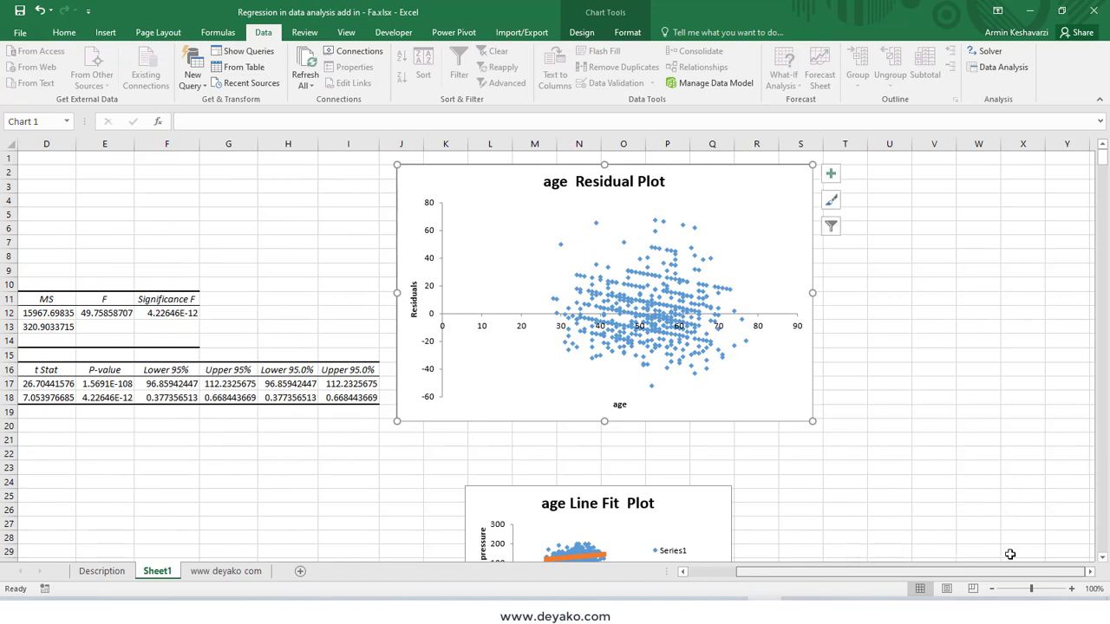
drag(813, 294, 1070, 294)
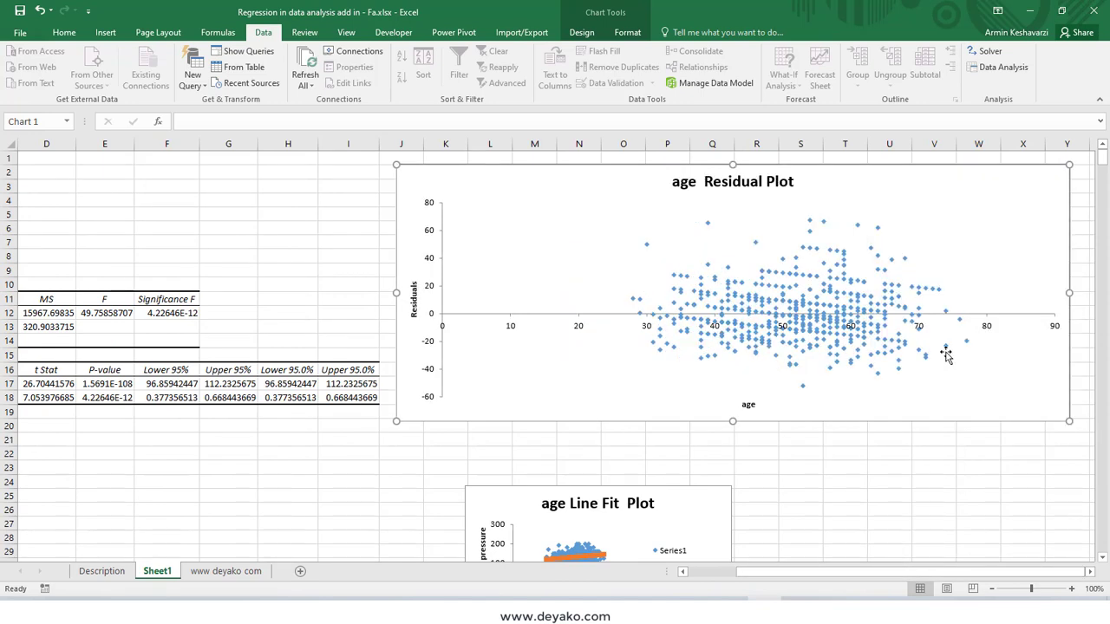
drag(734, 421, 734, 376)
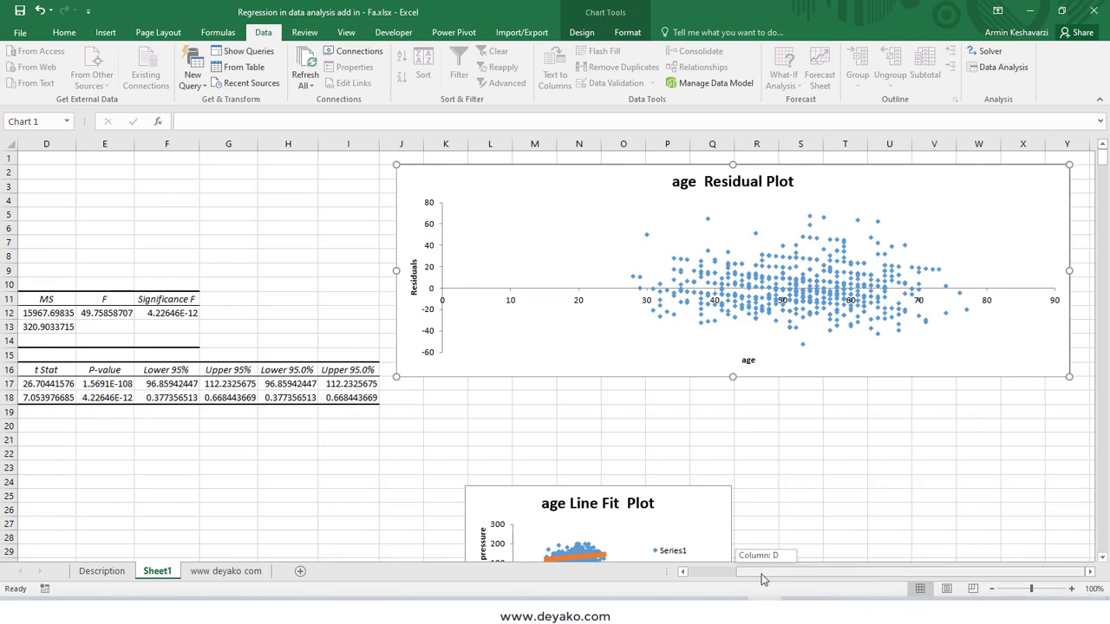
drag(761, 575, 760, 574)
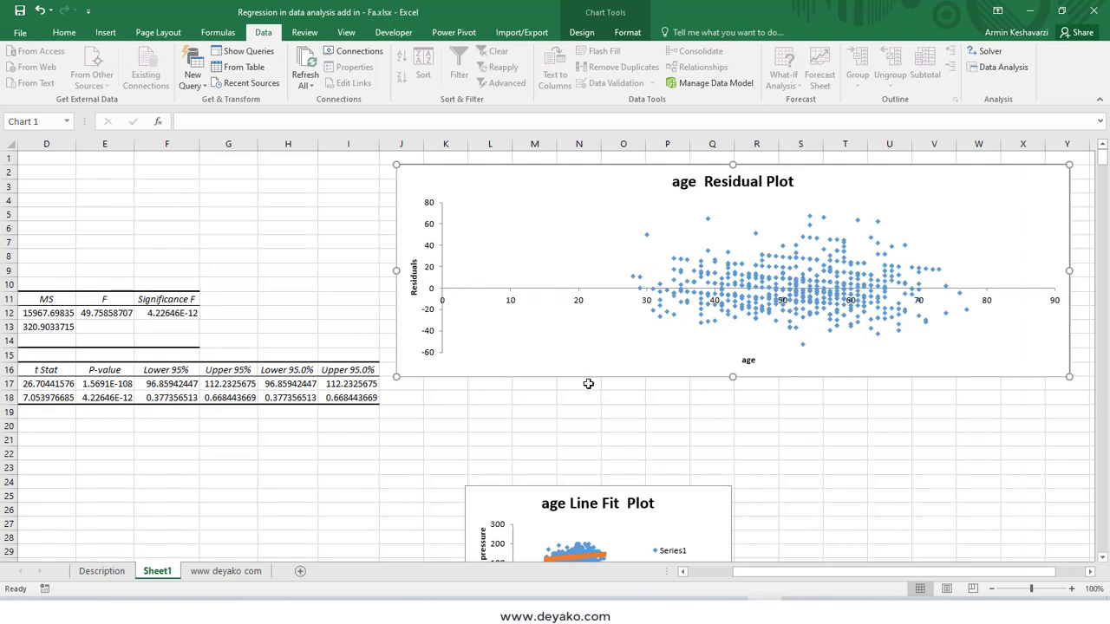
click(680, 488)
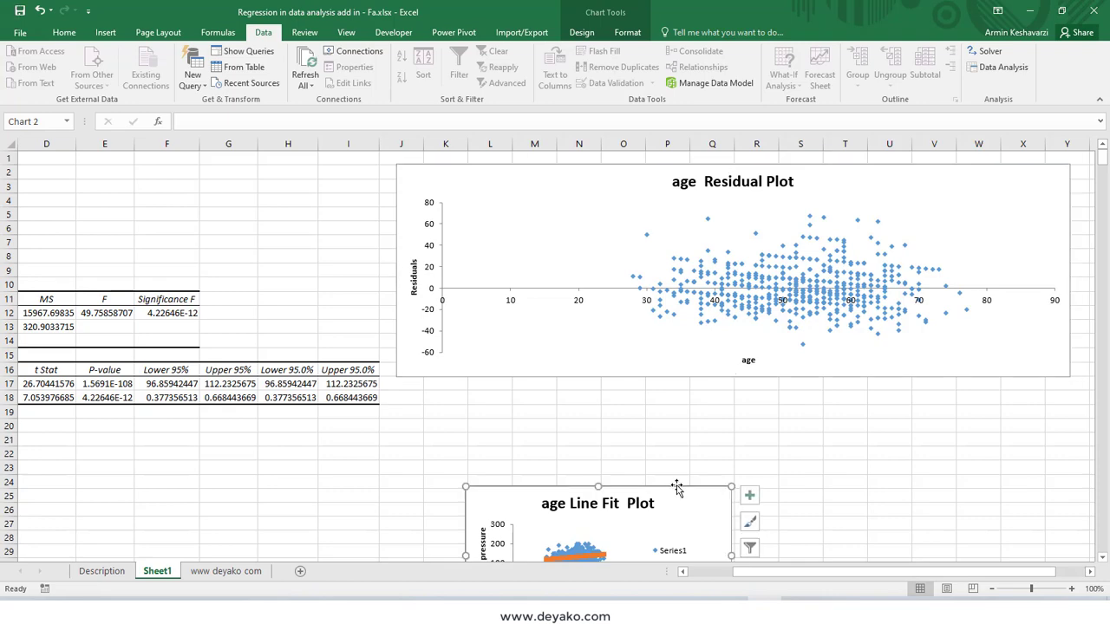
Place the Line Fit Plot under the Residual Plot, widen it to match, and select its orange Predicted series
drag(680, 488, 604, 379)
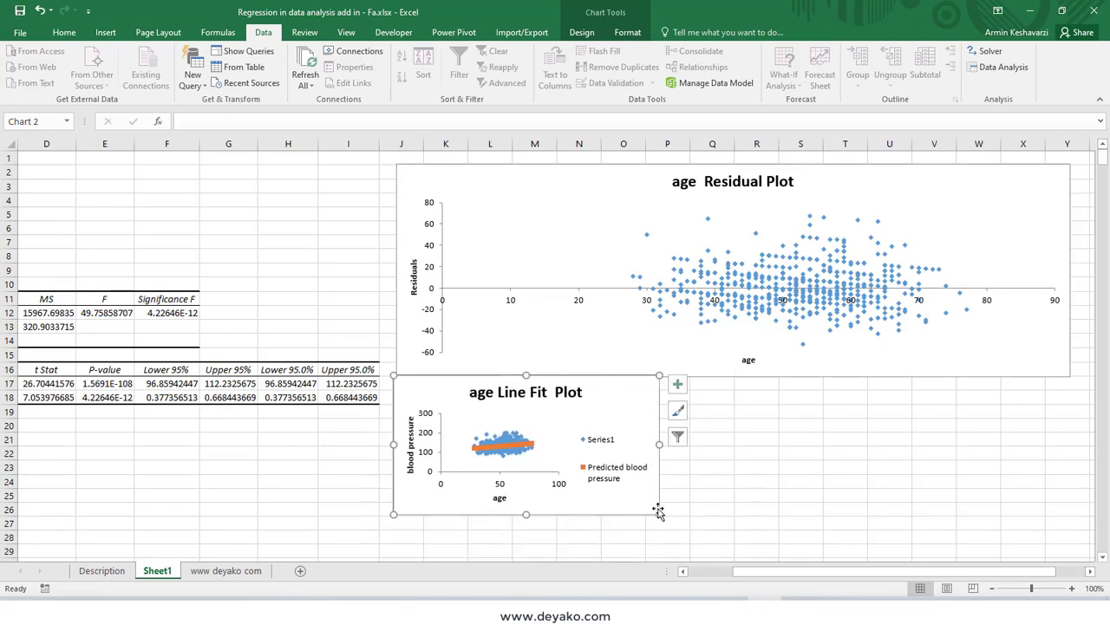
drag(659, 515, 1050, 566)
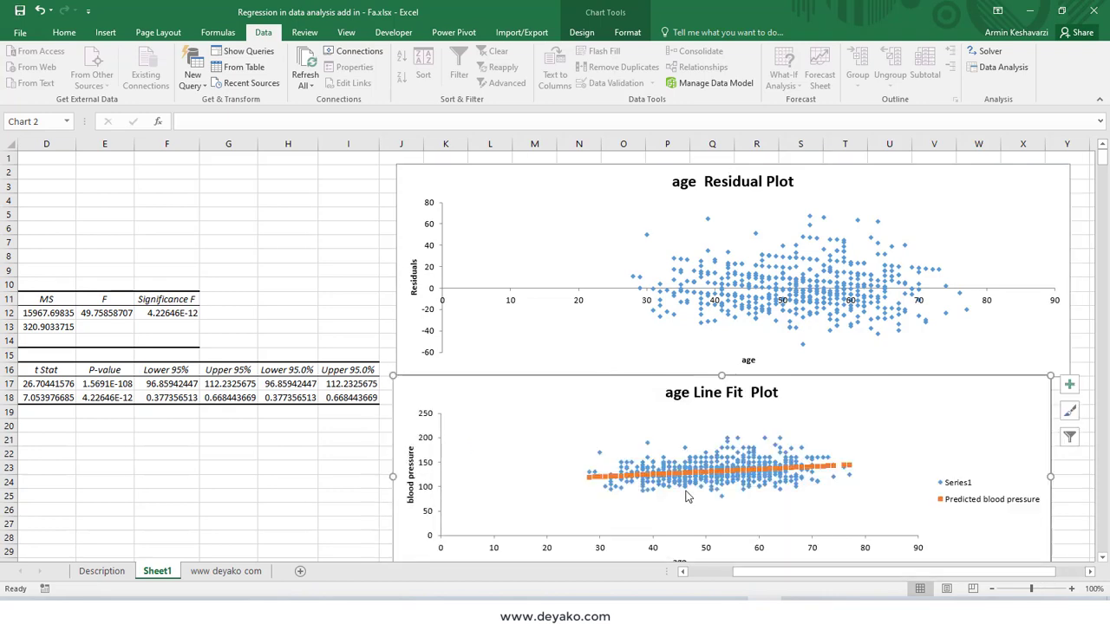
scroll(674, 444, down, 2)
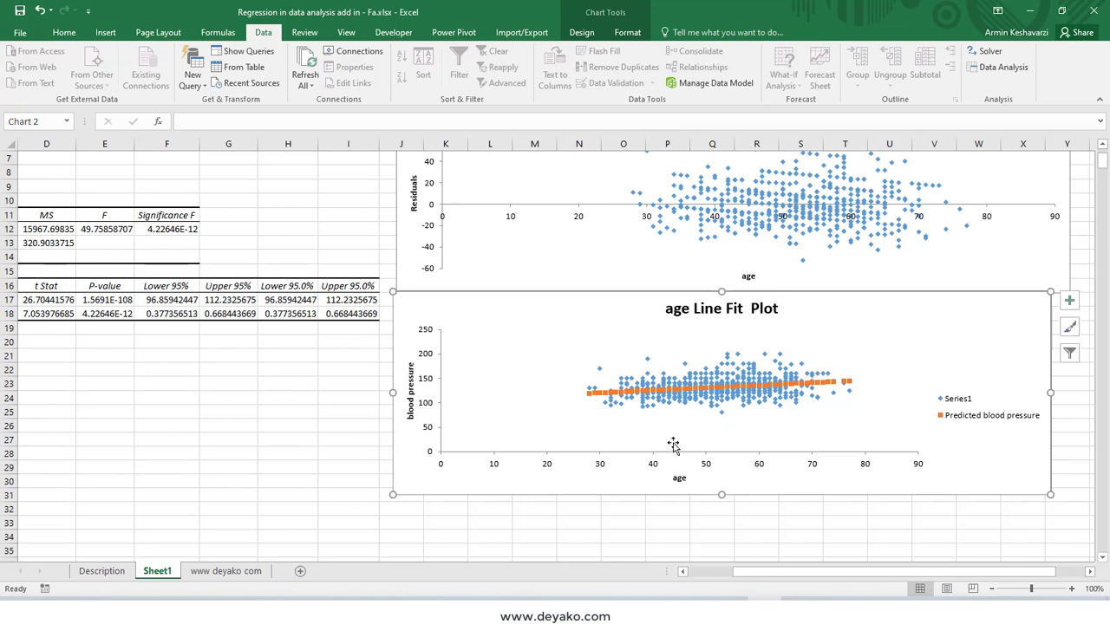
click(850, 385)
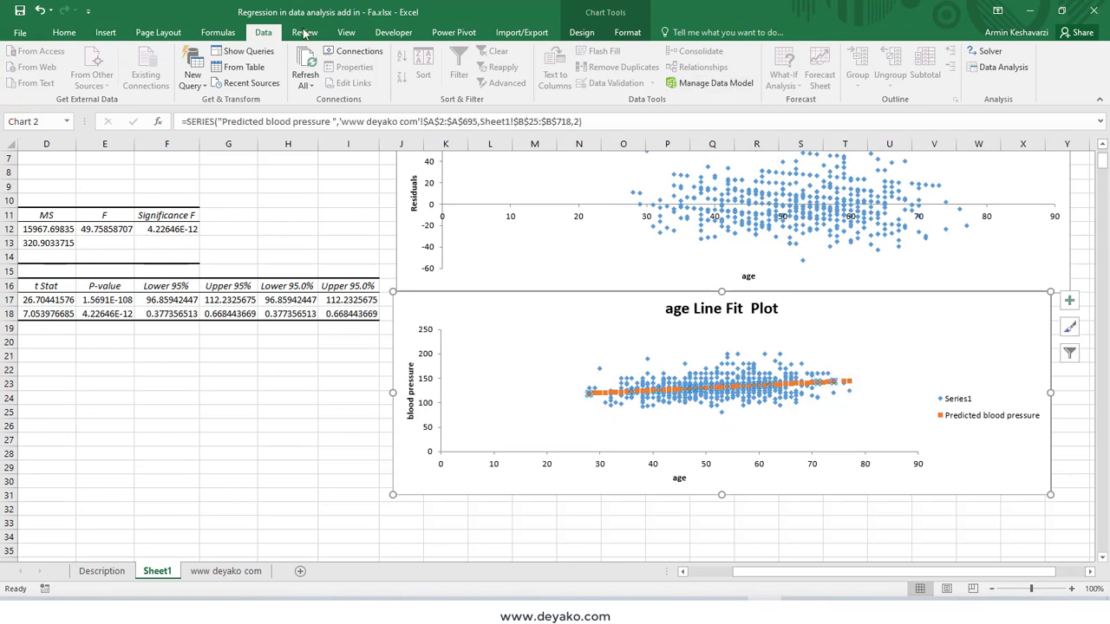
click(579, 400)
click(589, 395)
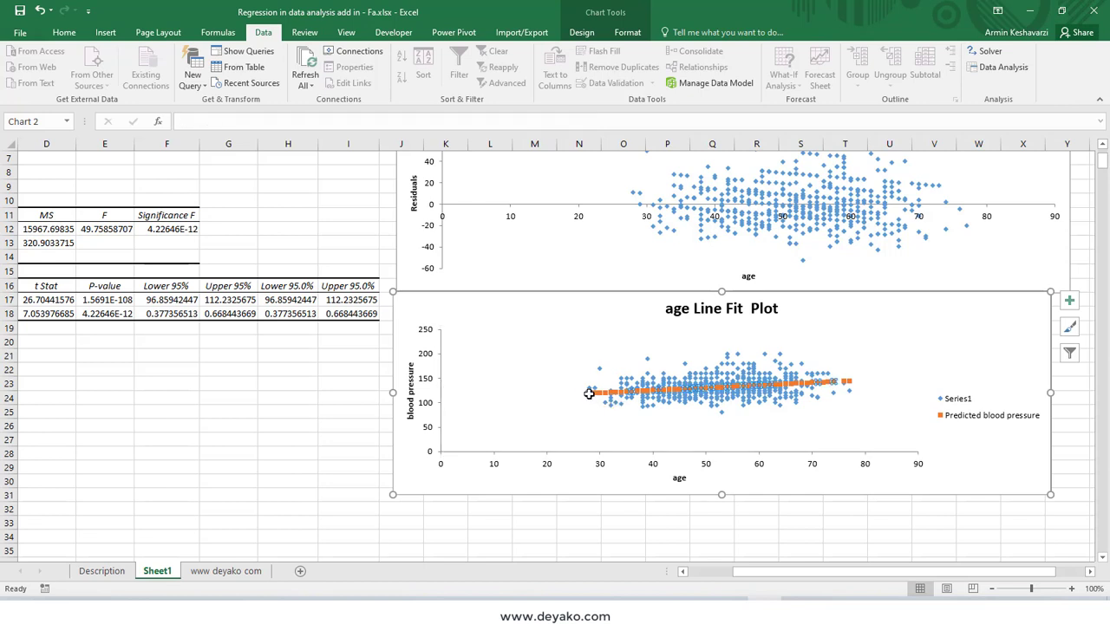
Format the Predicted blood pressure series as a solid red line in Format Data Series
double_click(589, 394)
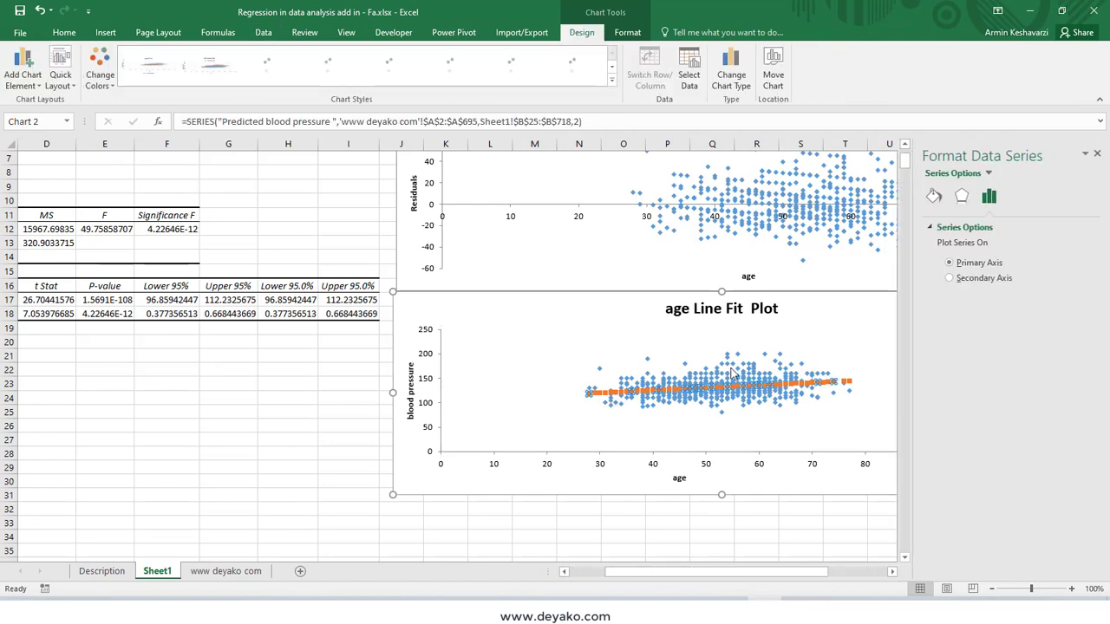
click(935, 196)
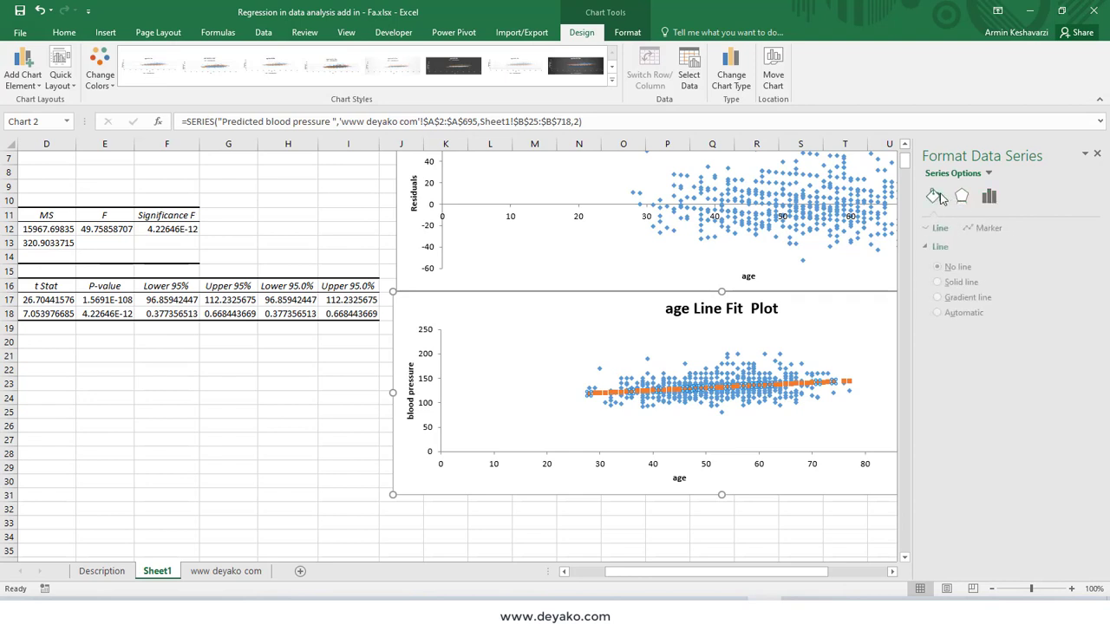
click(944, 282)
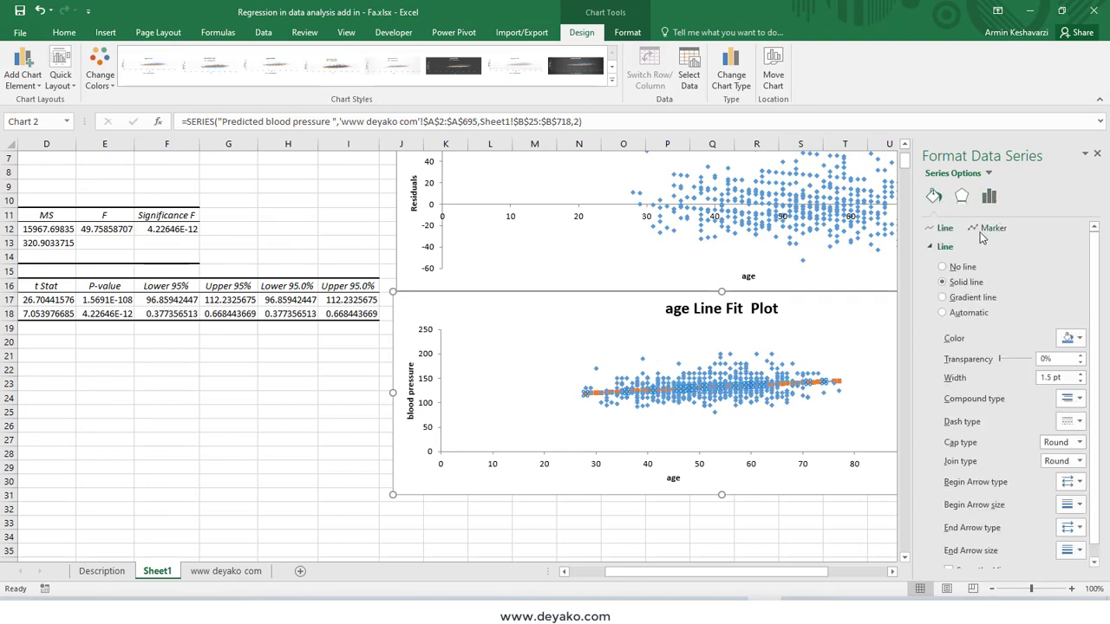
click(990, 228)
click(967, 248)
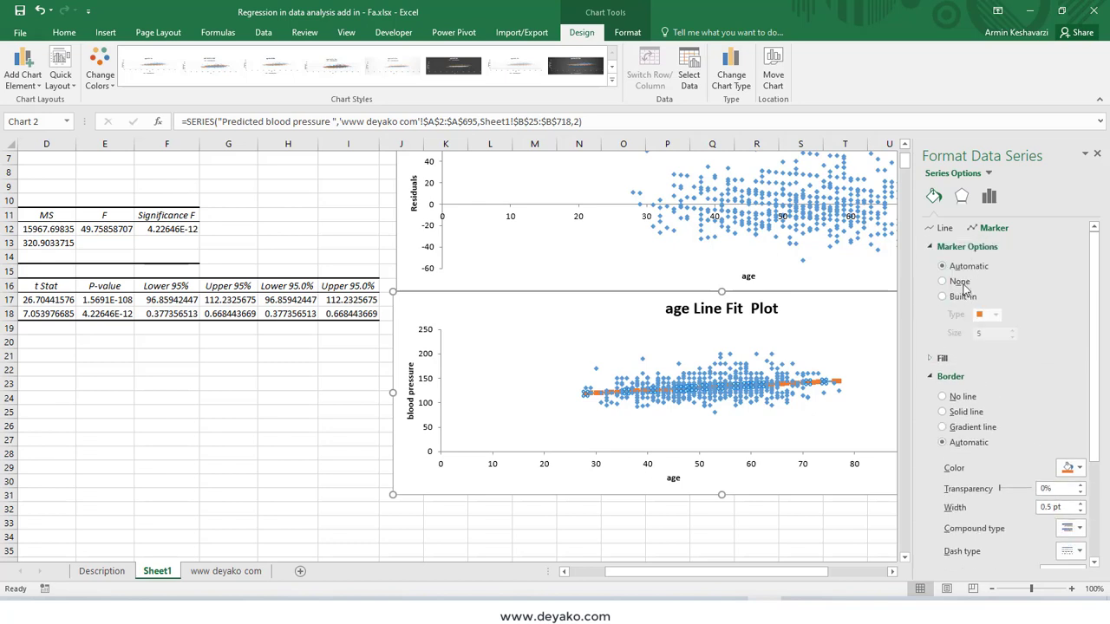
click(944, 228)
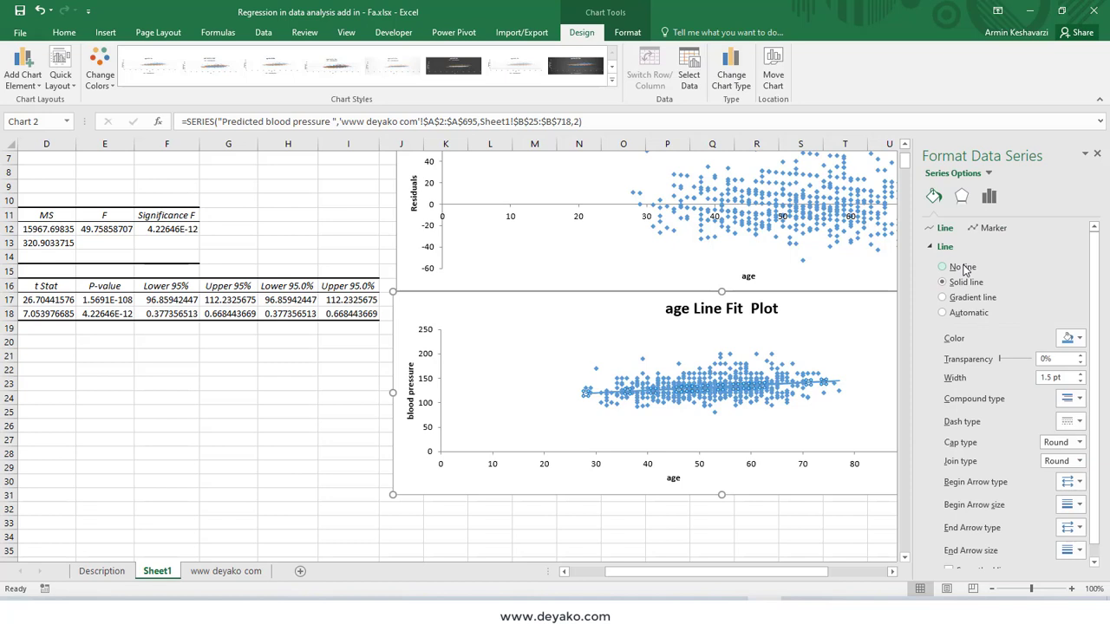
click(1080, 339)
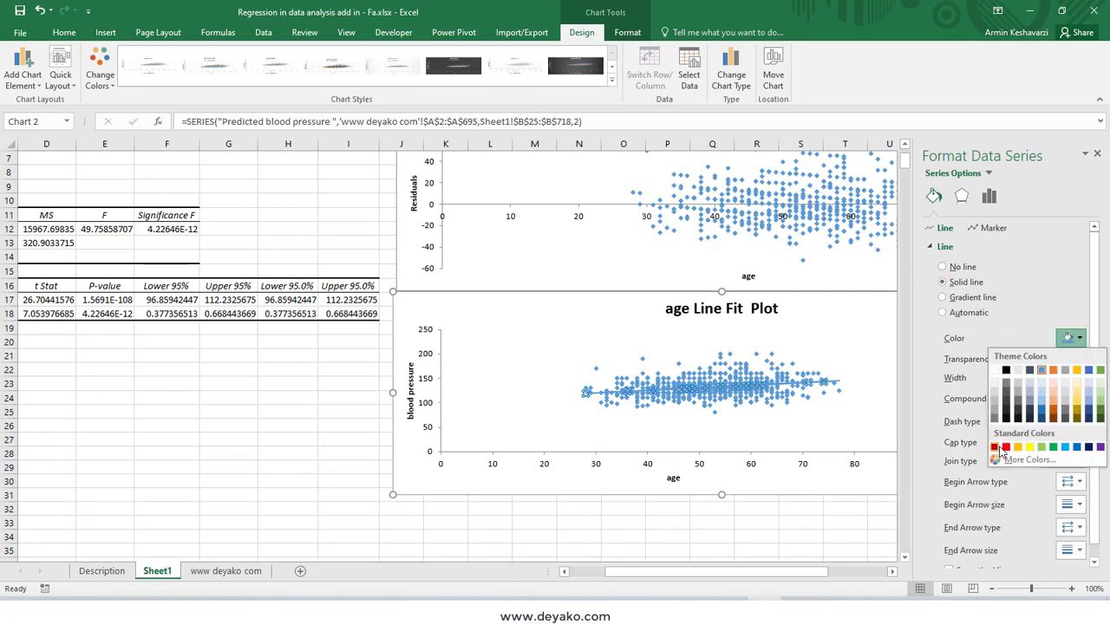
click(1006, 448)
click(638, 425)
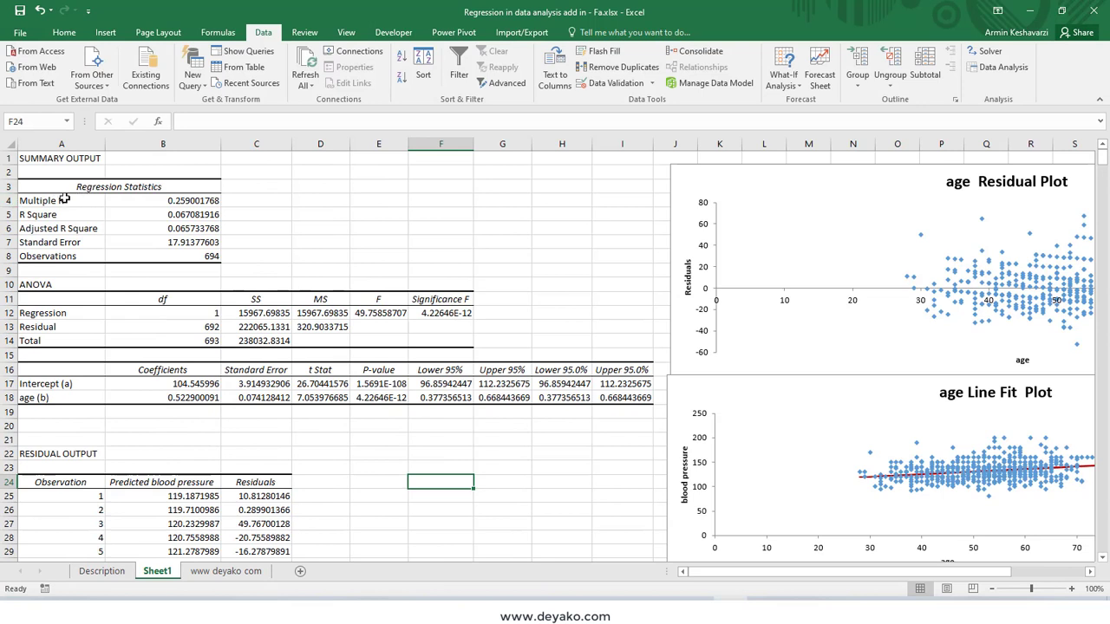
drag(82, 200, 198, 256)
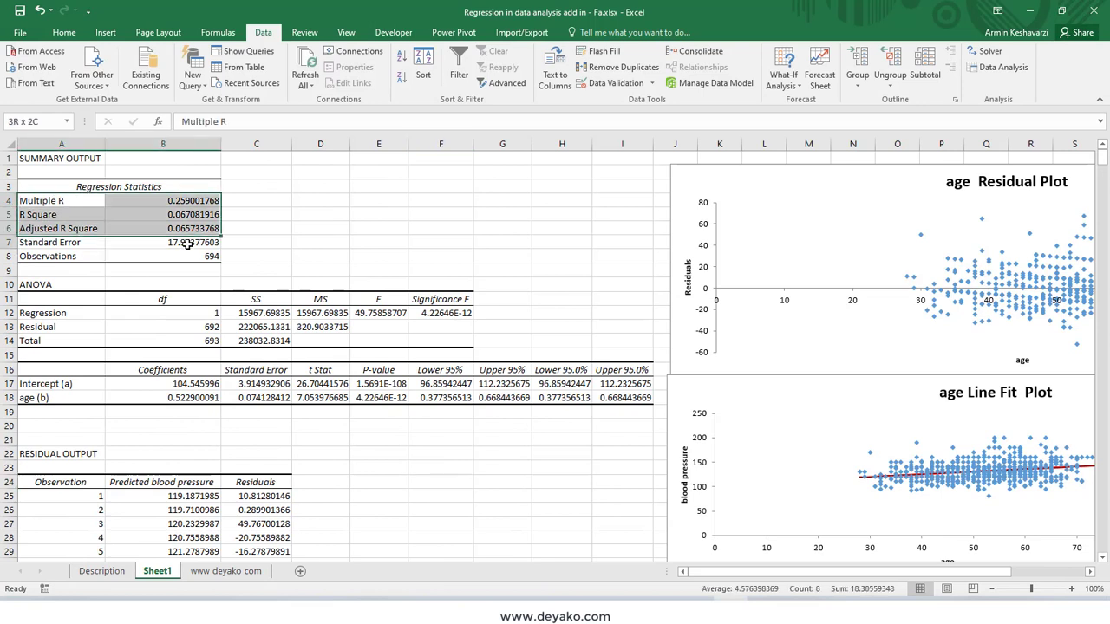
click(54, 199)
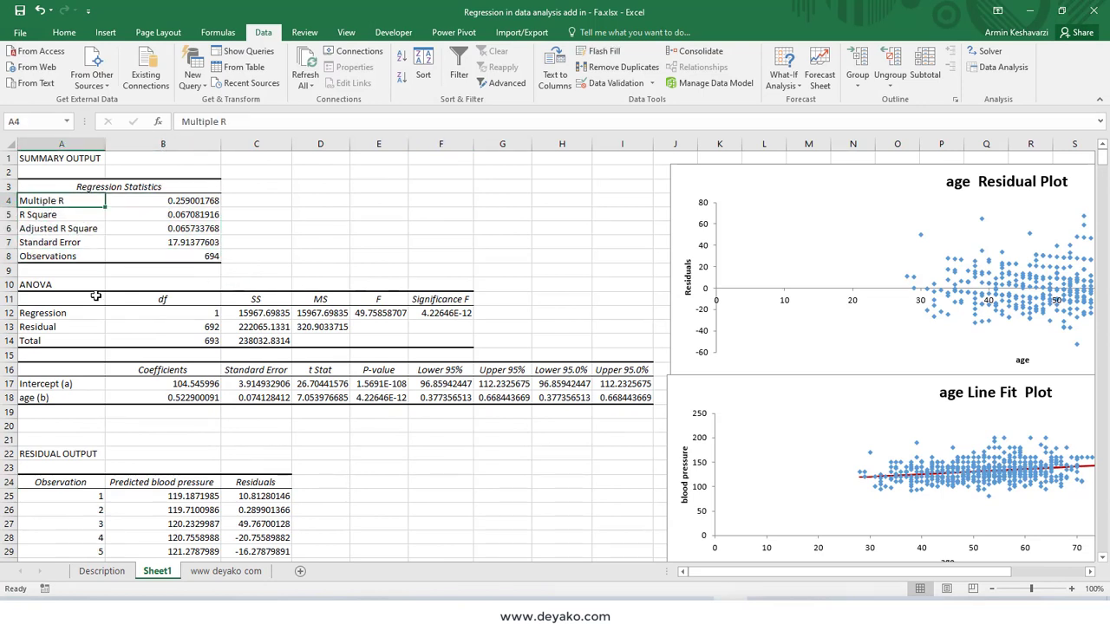
click(75, 214)
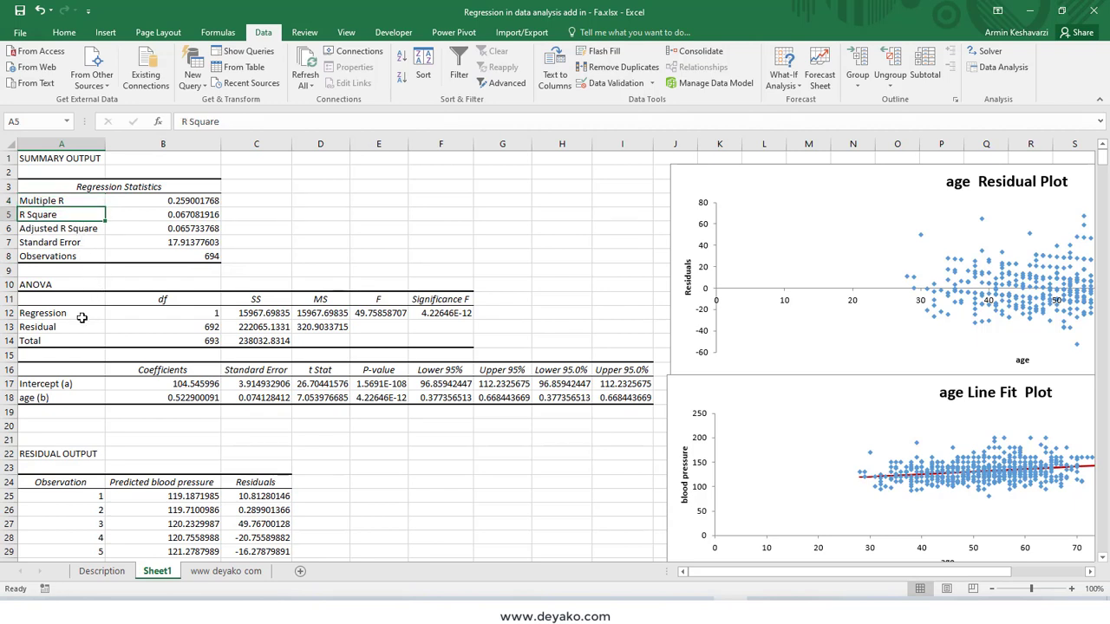
click(156, 215)
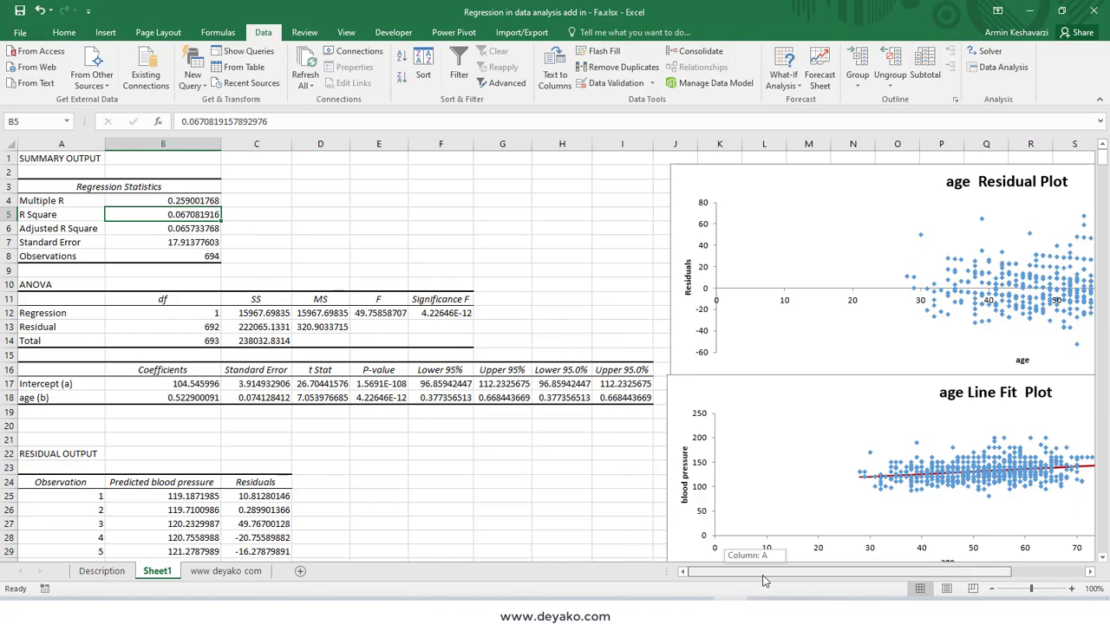
drag(761, 572, 757, 258)
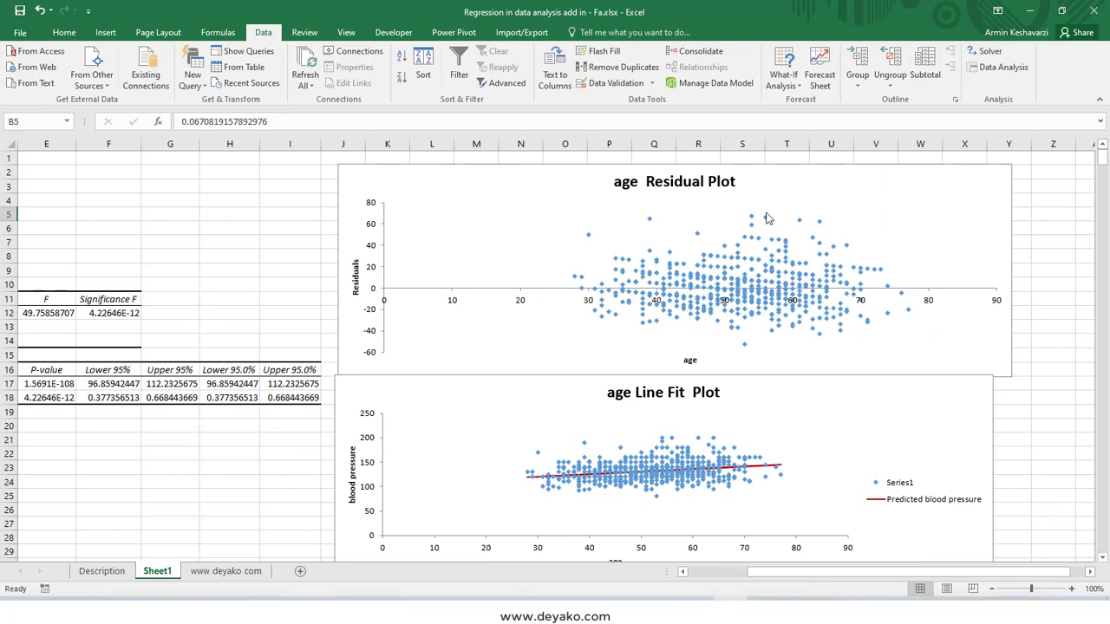
drag(796, 577, 415, 507)
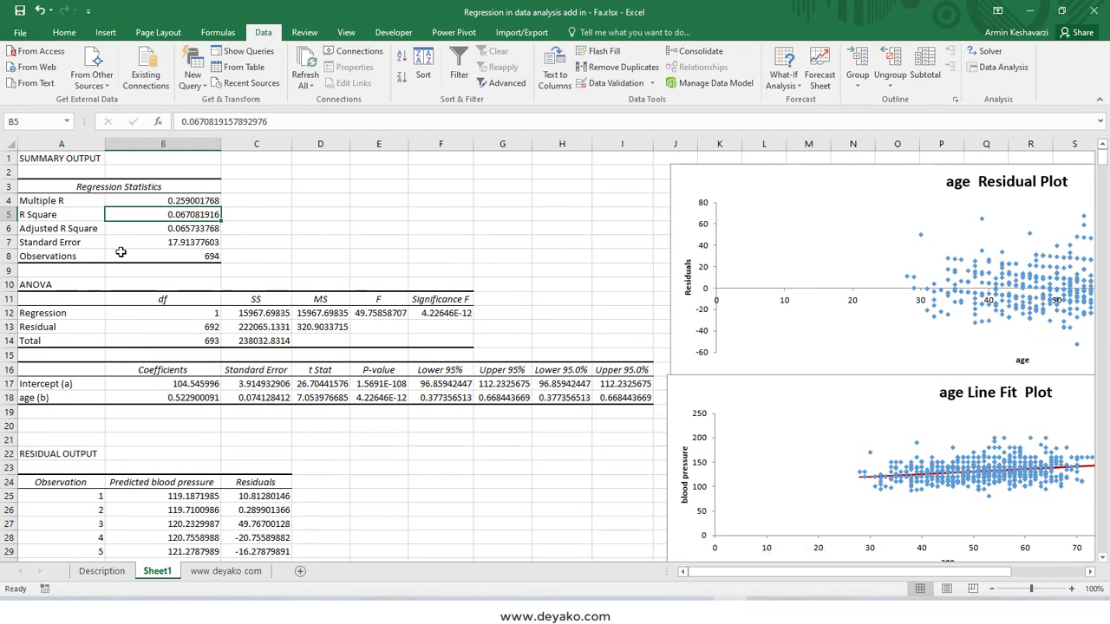
scroll(110, 249, down, 1)
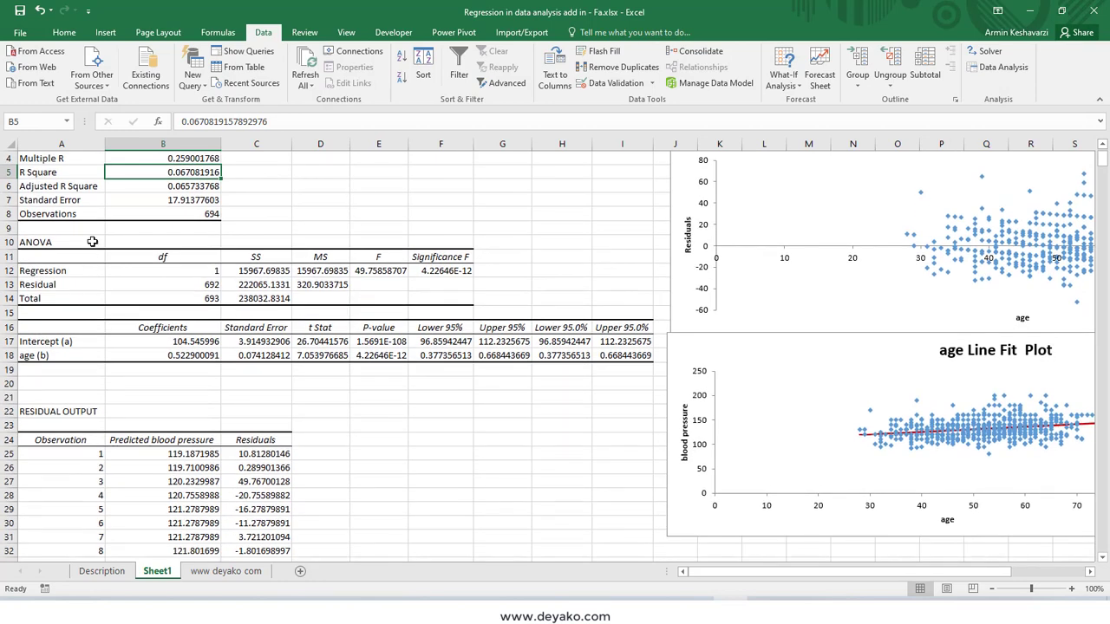
click(178, 213)
drag(78, 201, 169, 201)
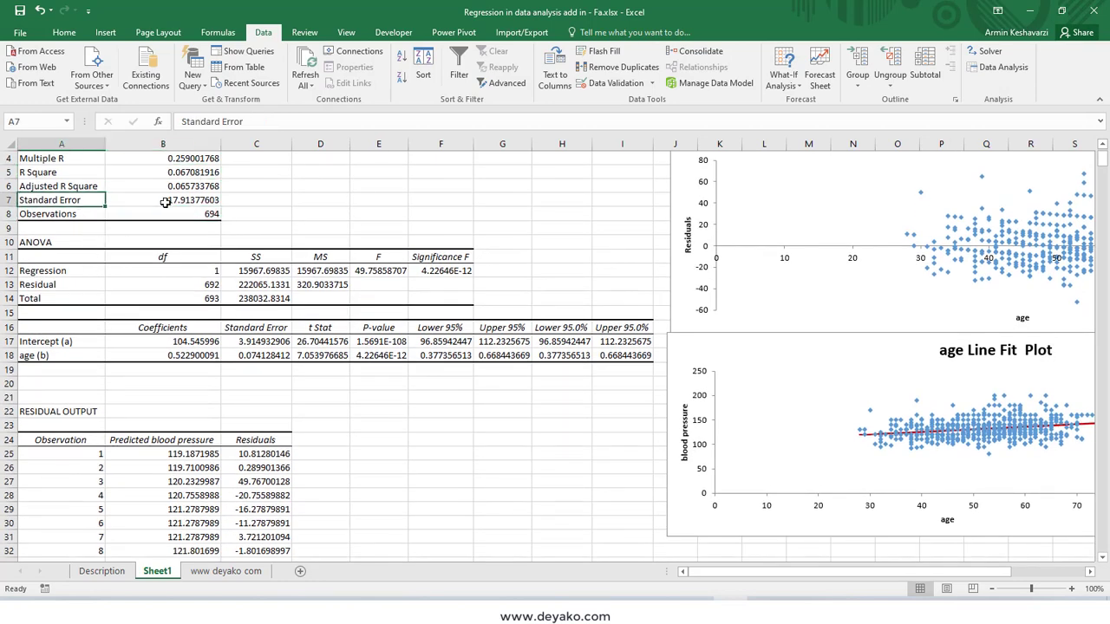
scroll(169, 271, up, 1)
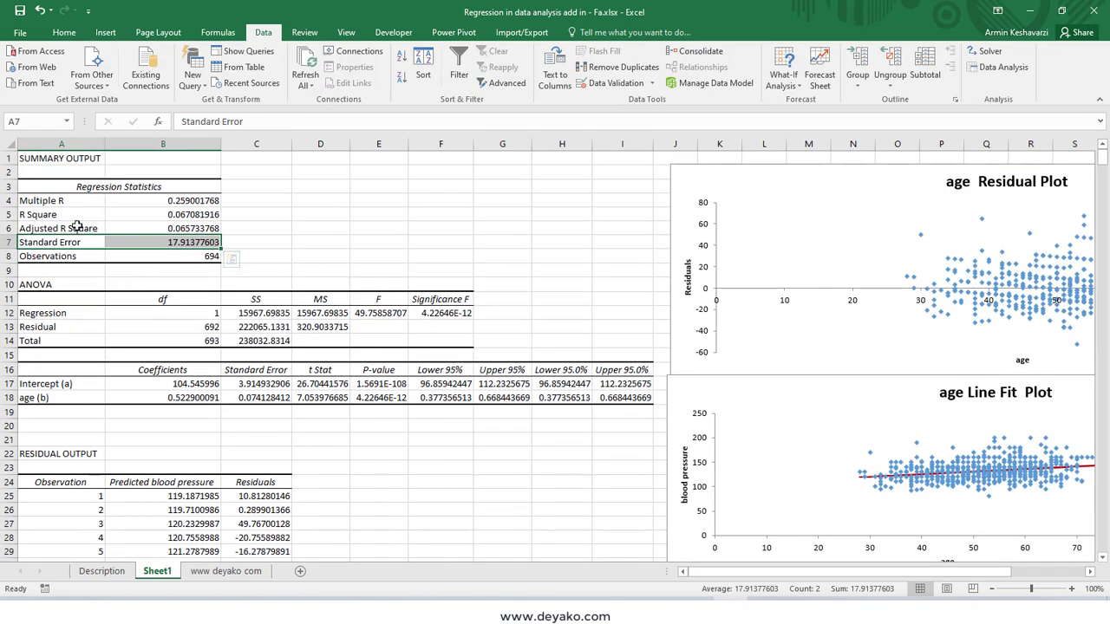
click(76, 229)
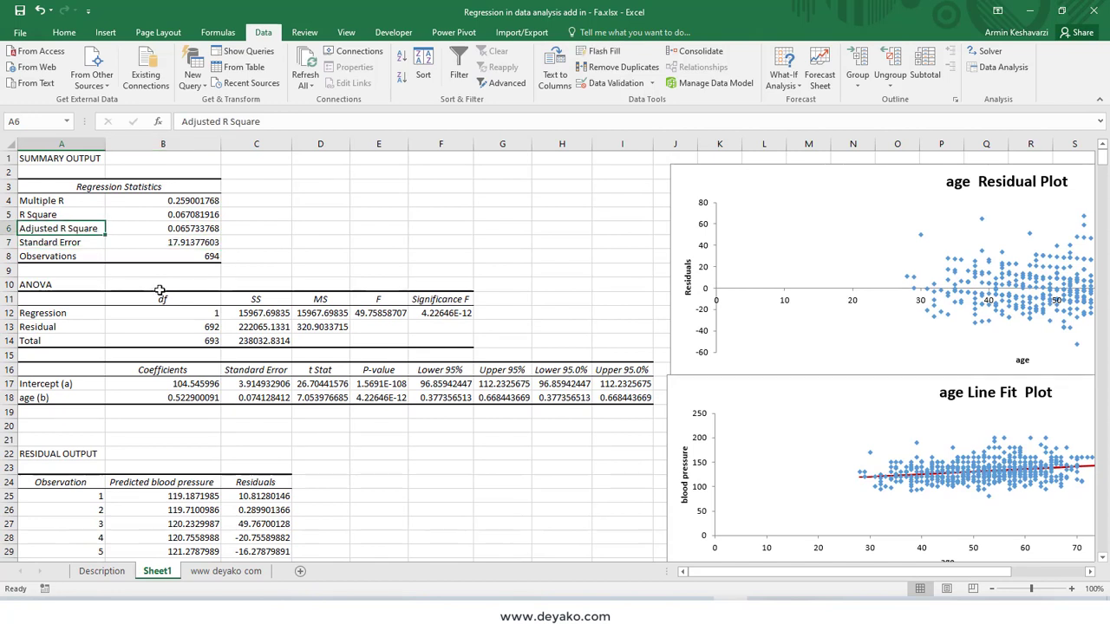
click(144, 229)
click(82, 230)
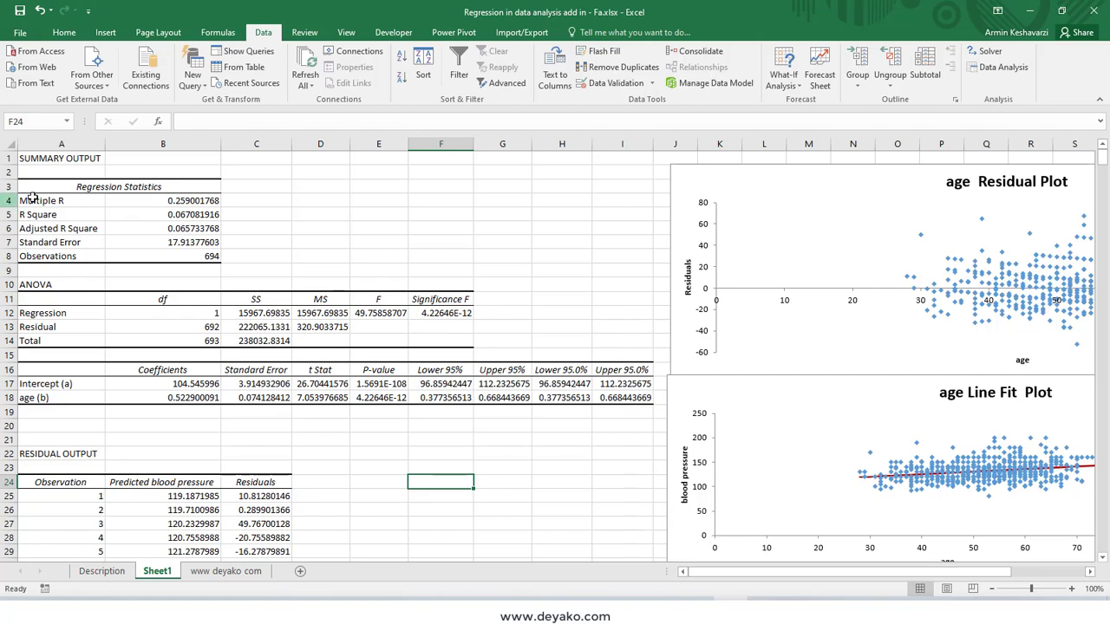
mouse_move(65, 201)
mouse_down()
mouse_move(183, 242)
mouse_move(185, 256)
mouse_up()
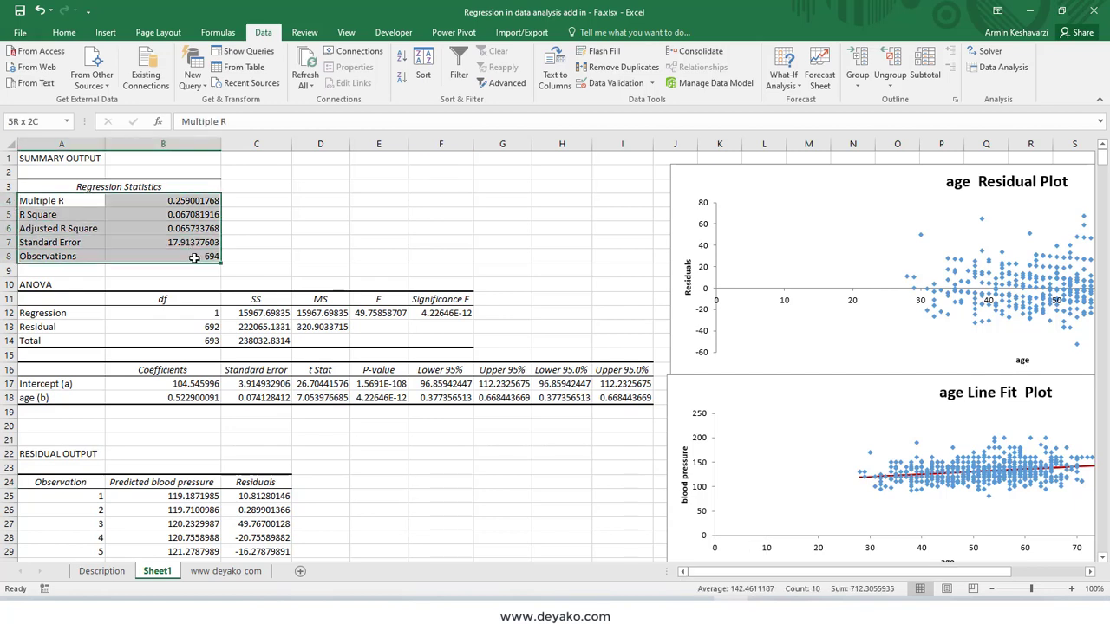
click(50, 199)
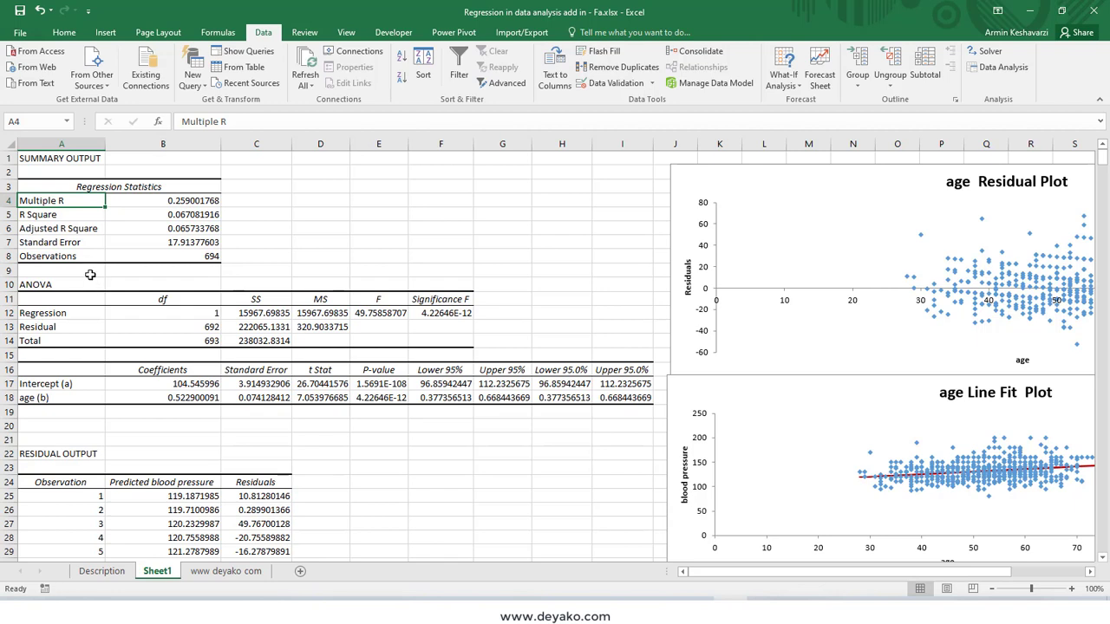
click(78, 215)
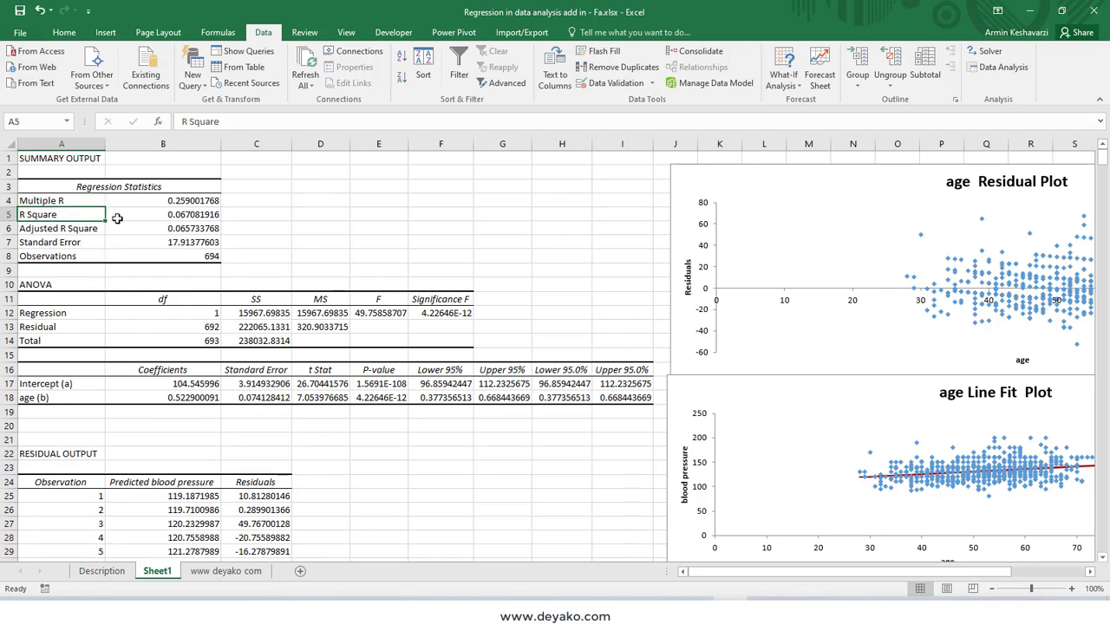
click(156, 214)
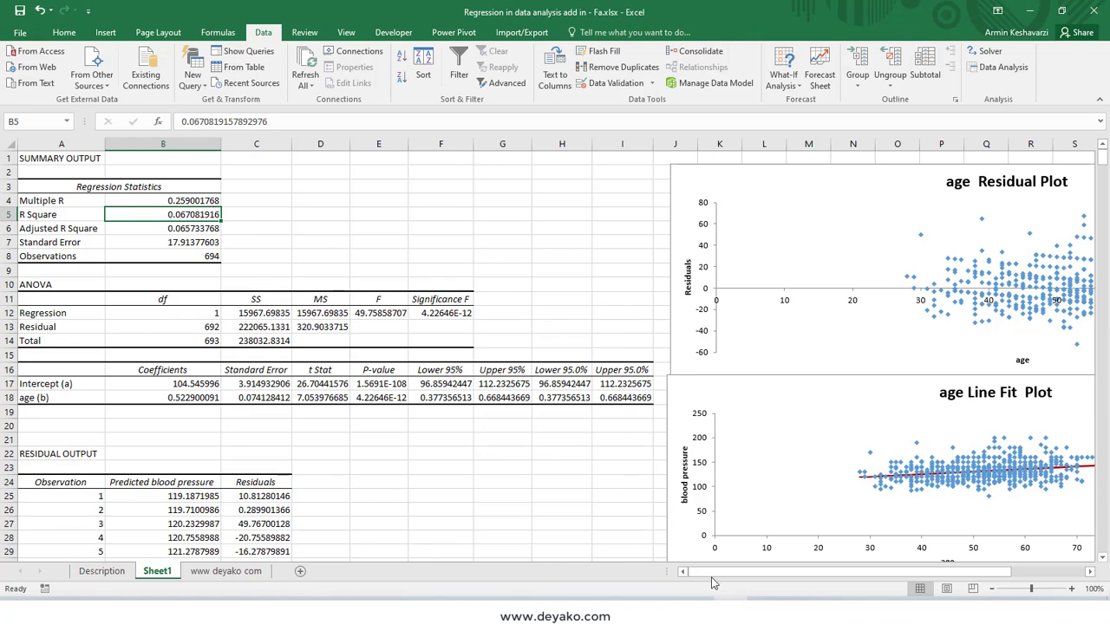
drag(720, 573, 781, 573)
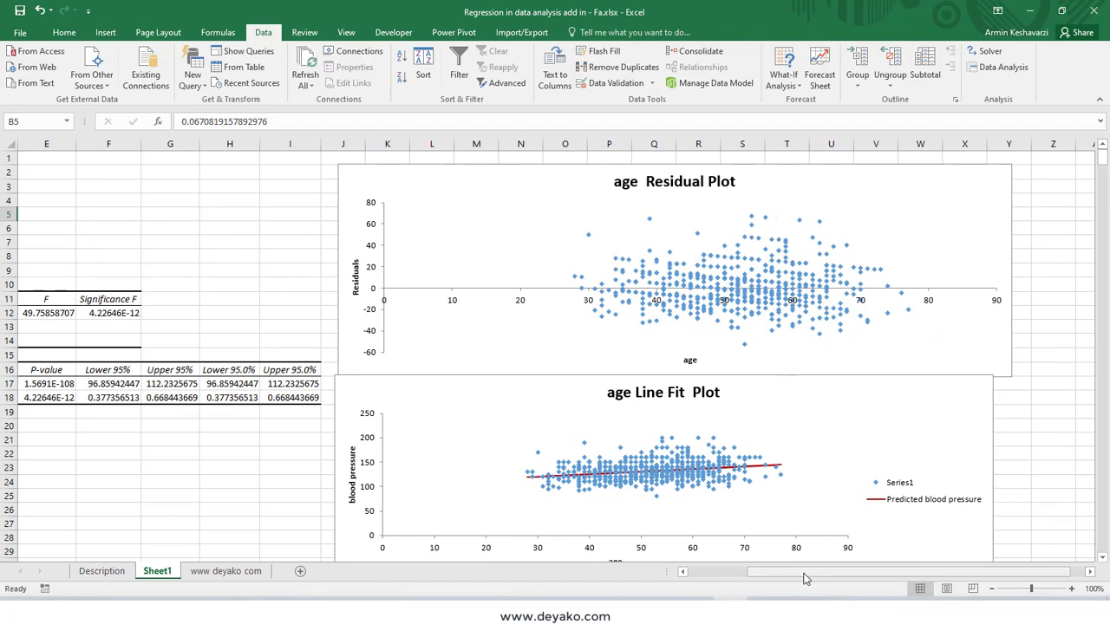
drag(796, 576, 734, 577)
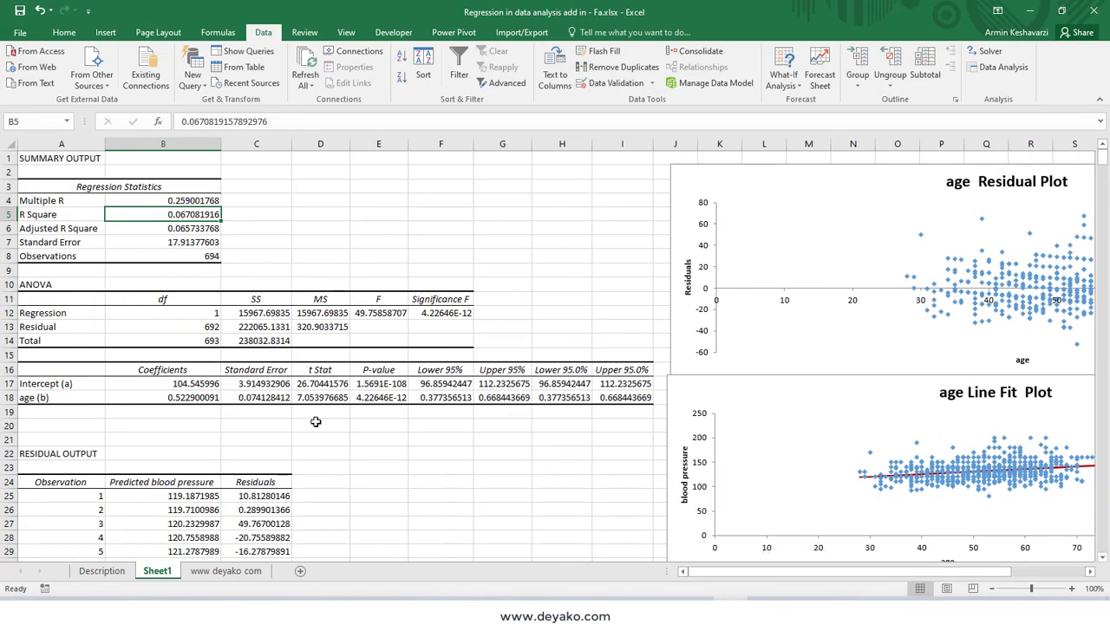
scroll(111, 249, down, 1)
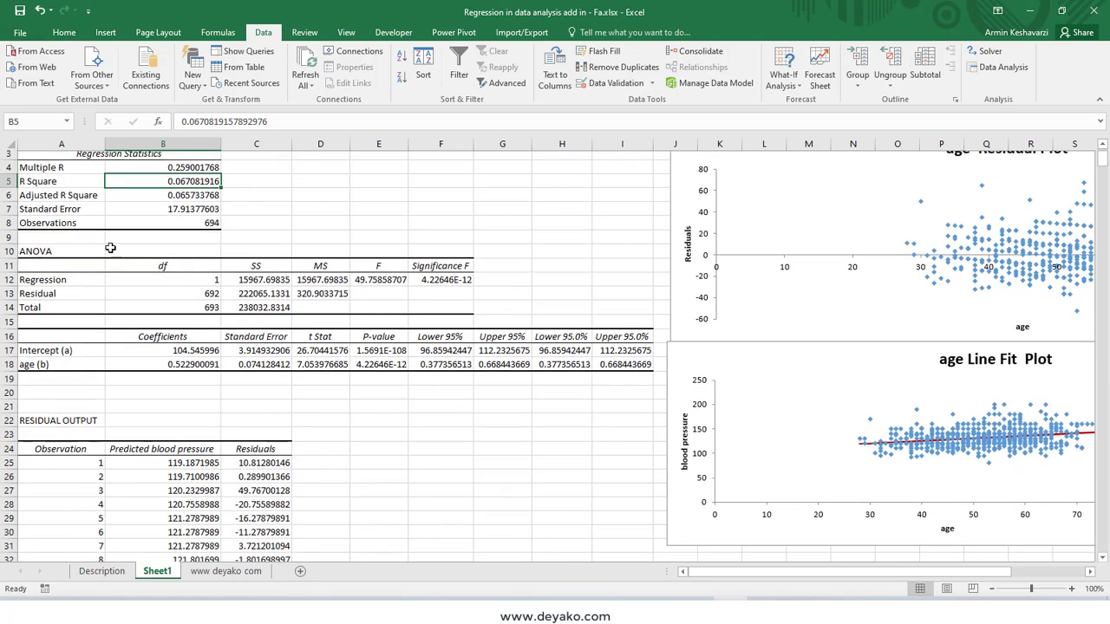
click(175, 213)
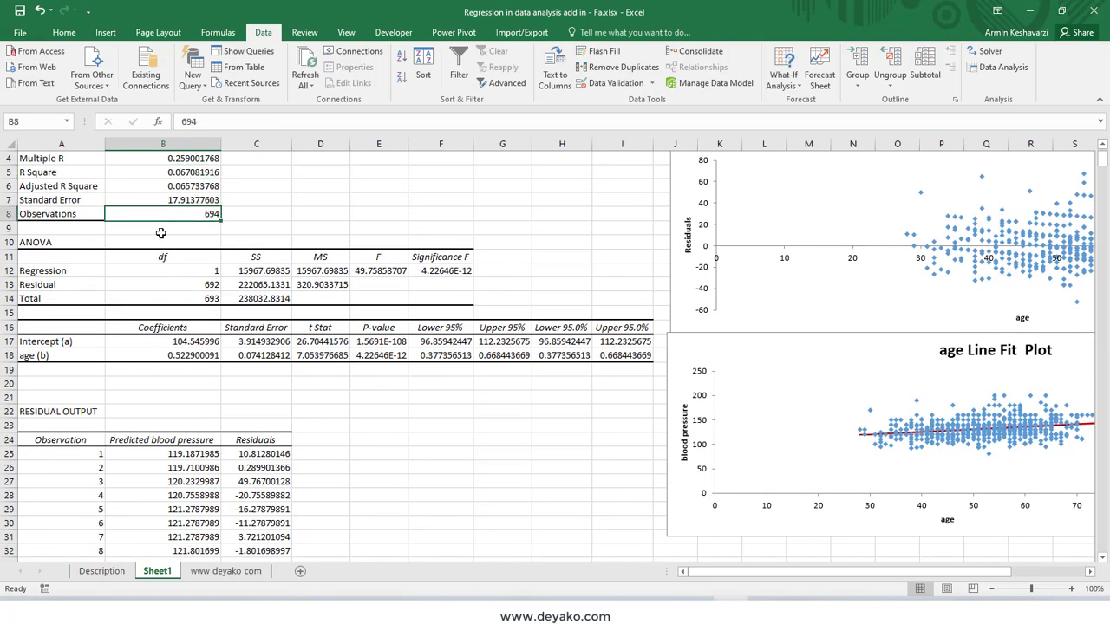
click(84, 201)
shift+click(150, 202)
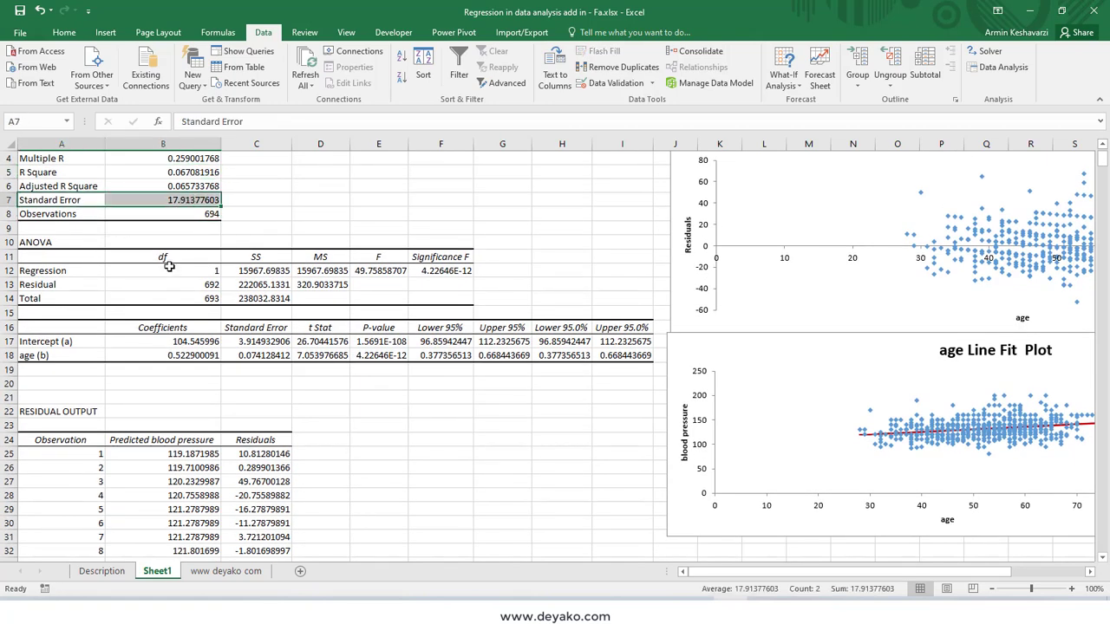
scroll(167, 265, up, 1)
click(77, 227)
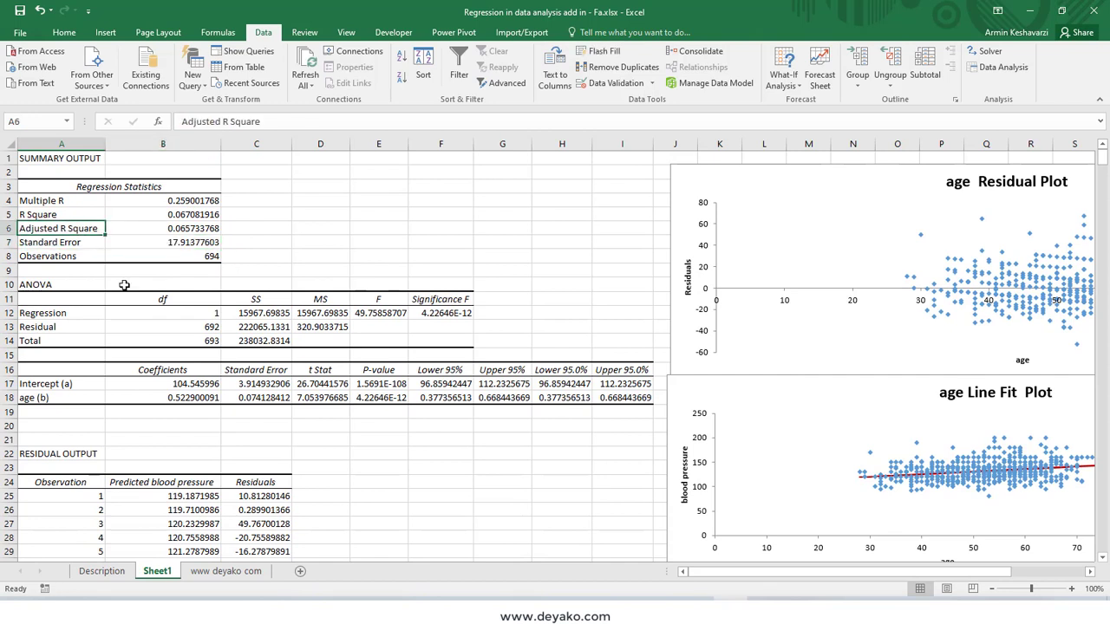
click(140, 229)
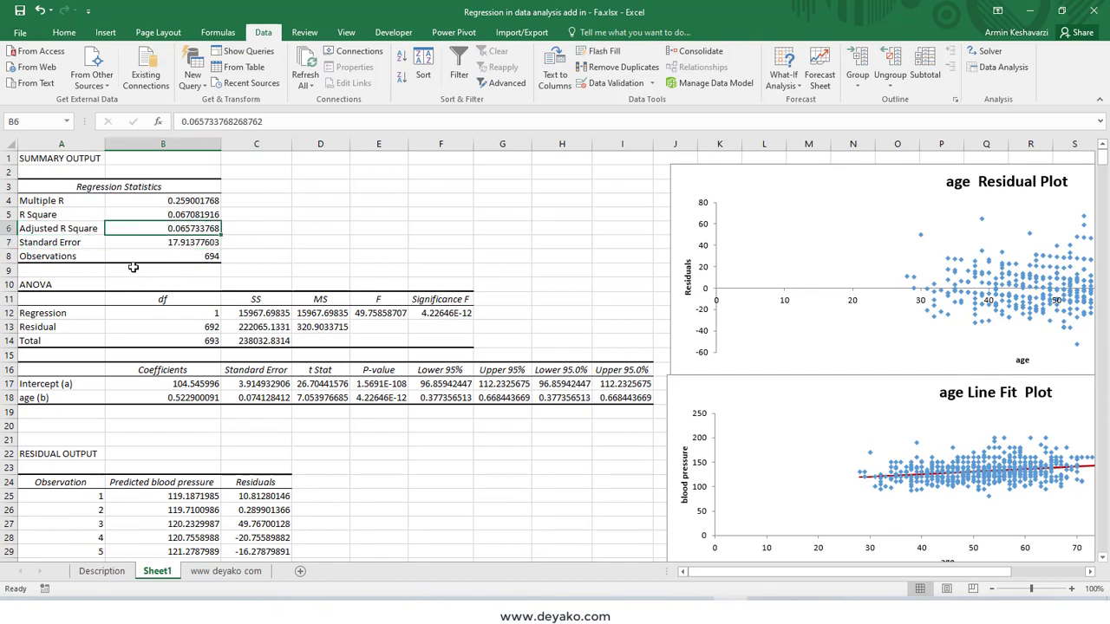
click(69, 231)
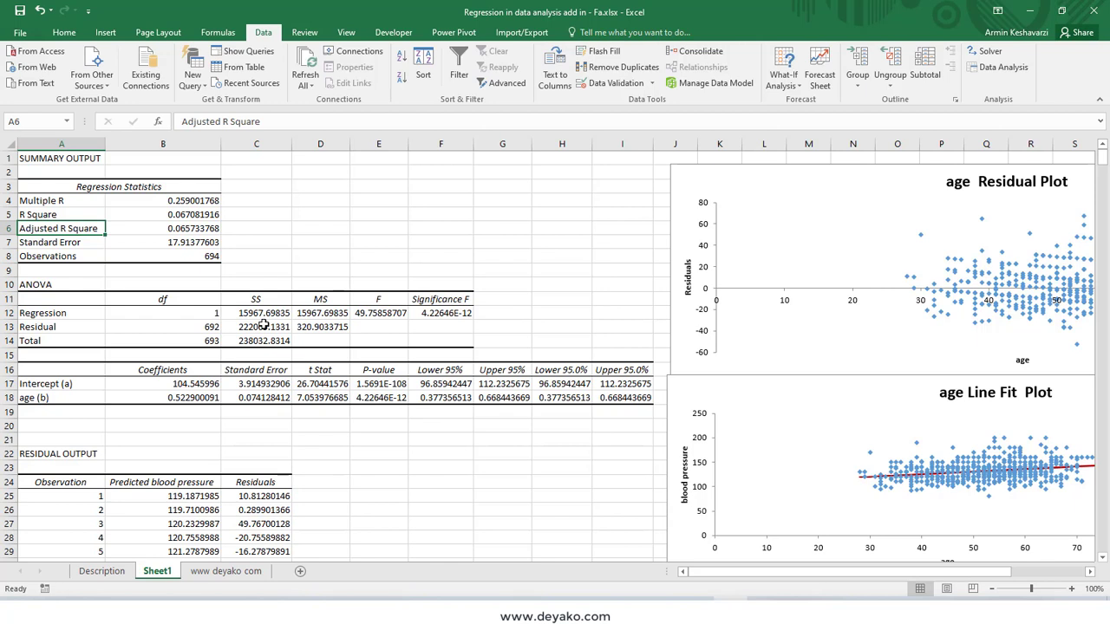
click(173, 229)
click(54, 232)
click(148, 231)
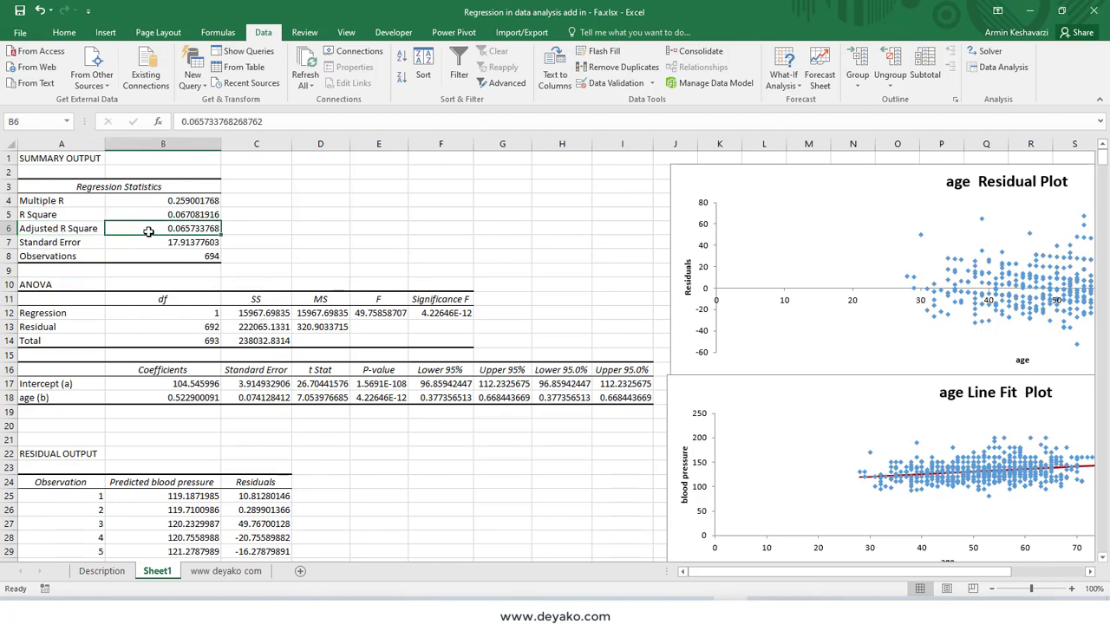
click(65, 230)
click(149, 230)
click(81, 231)
click(150, 228)
click(97, 226)
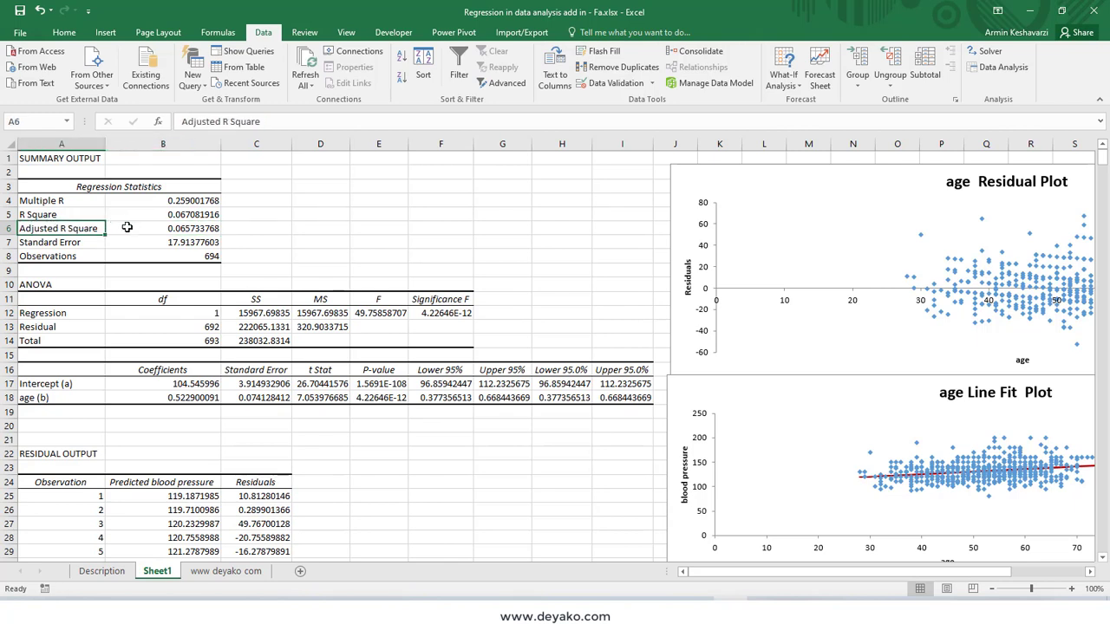
scroll(149, 299, down, 1)
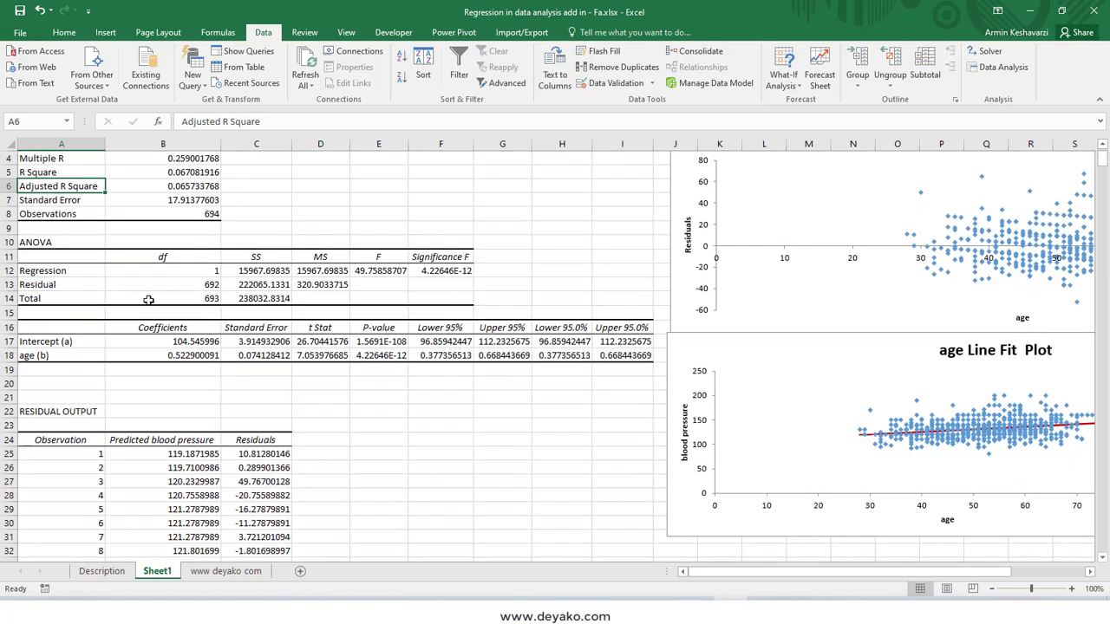
drag(48, 244, 450, 308)
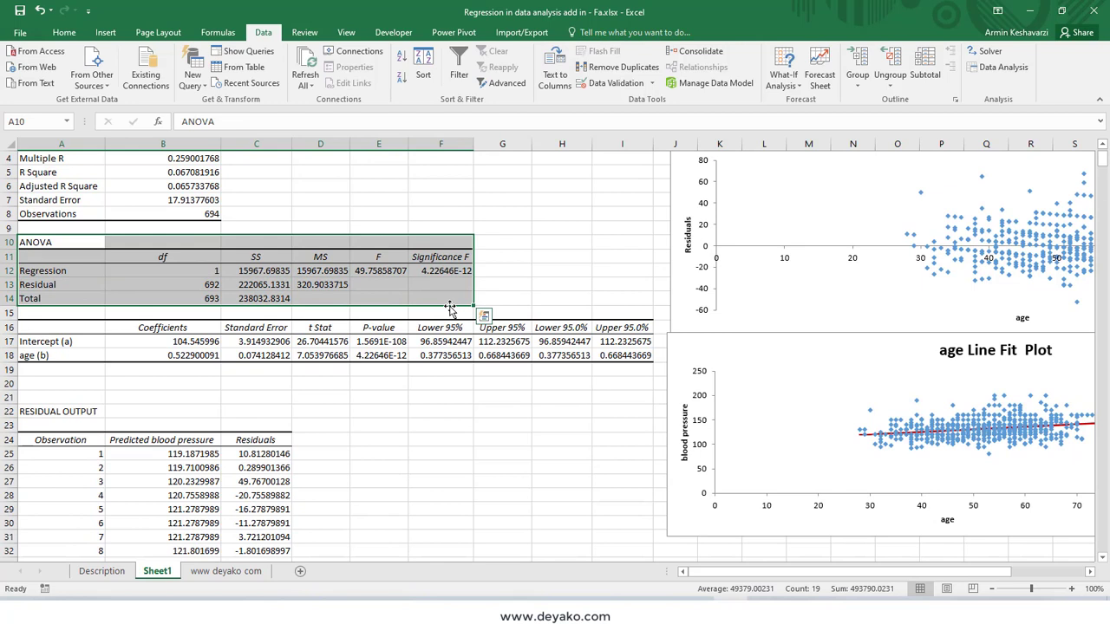
click(69, 269)
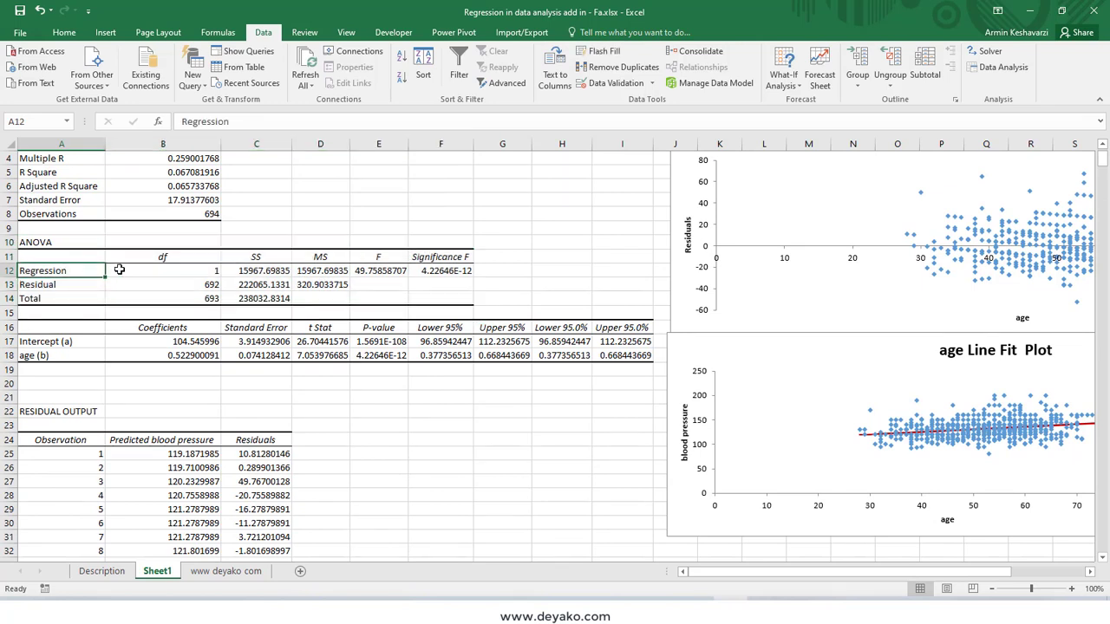
click(201, 270)
click(65, 276)
key(Down)
click(65, 299)
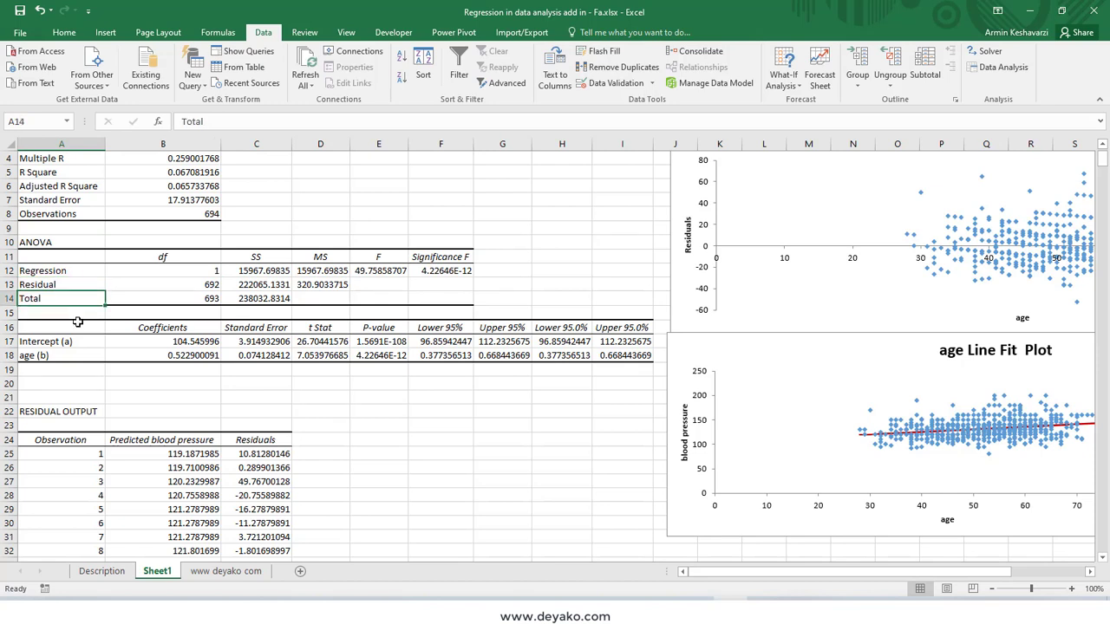
click(183, 298)
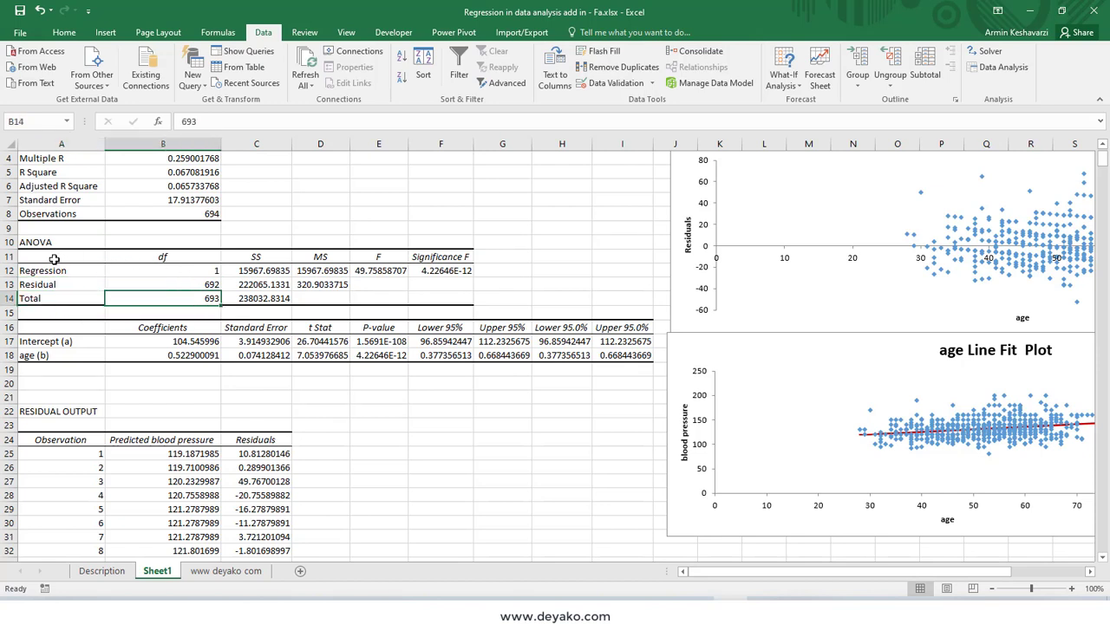
drag(52, 258, 426, 301)
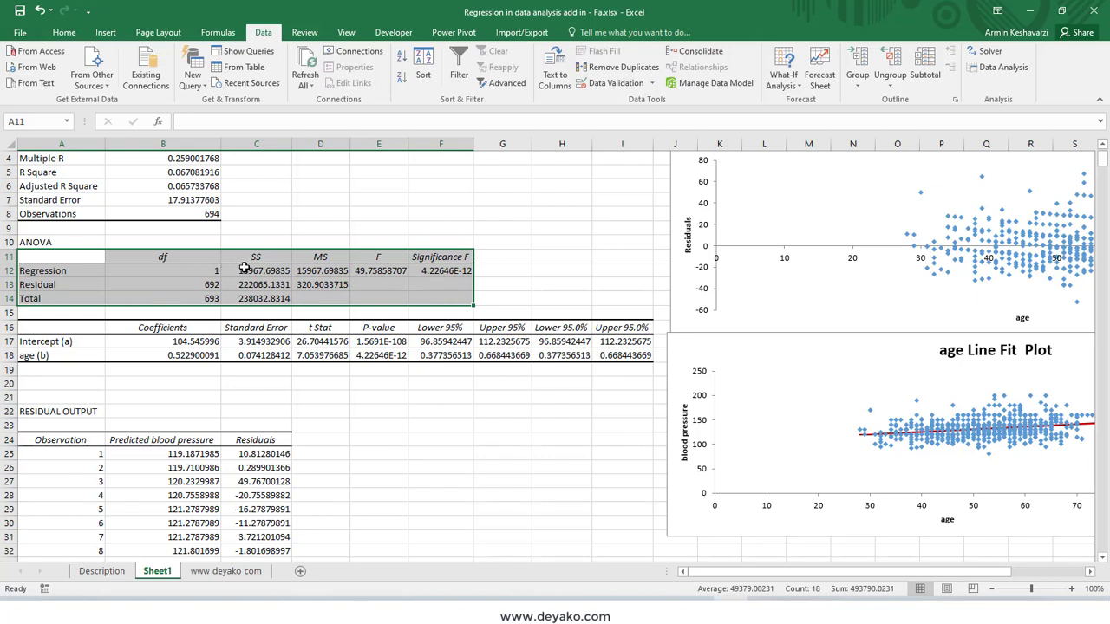
click(253, 273)
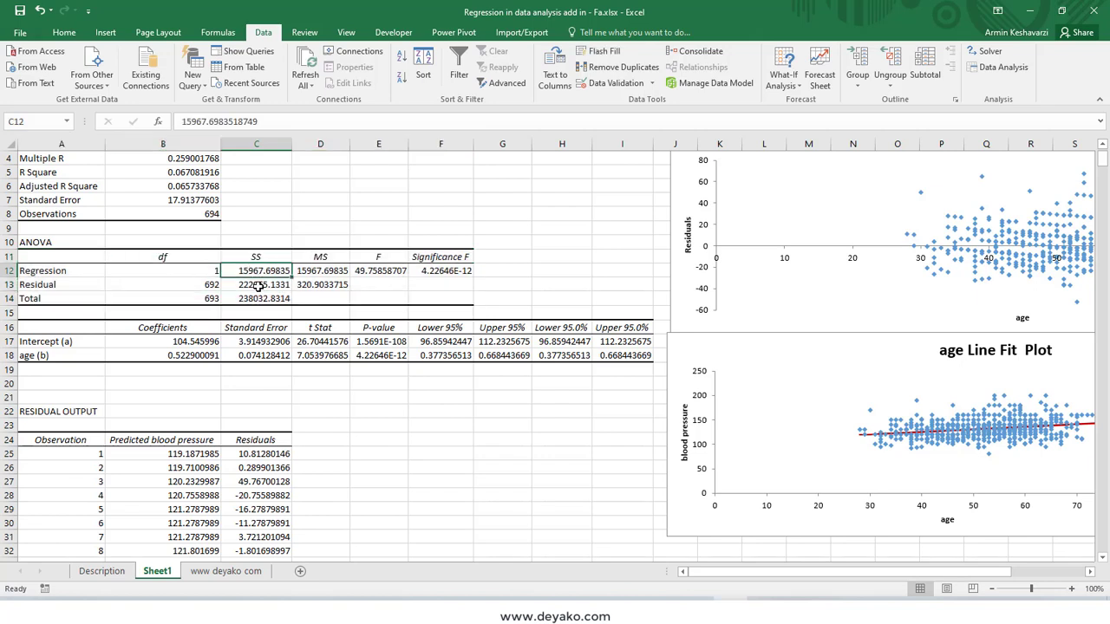
drag(258, 288, 258, 271)
click(260, 286)
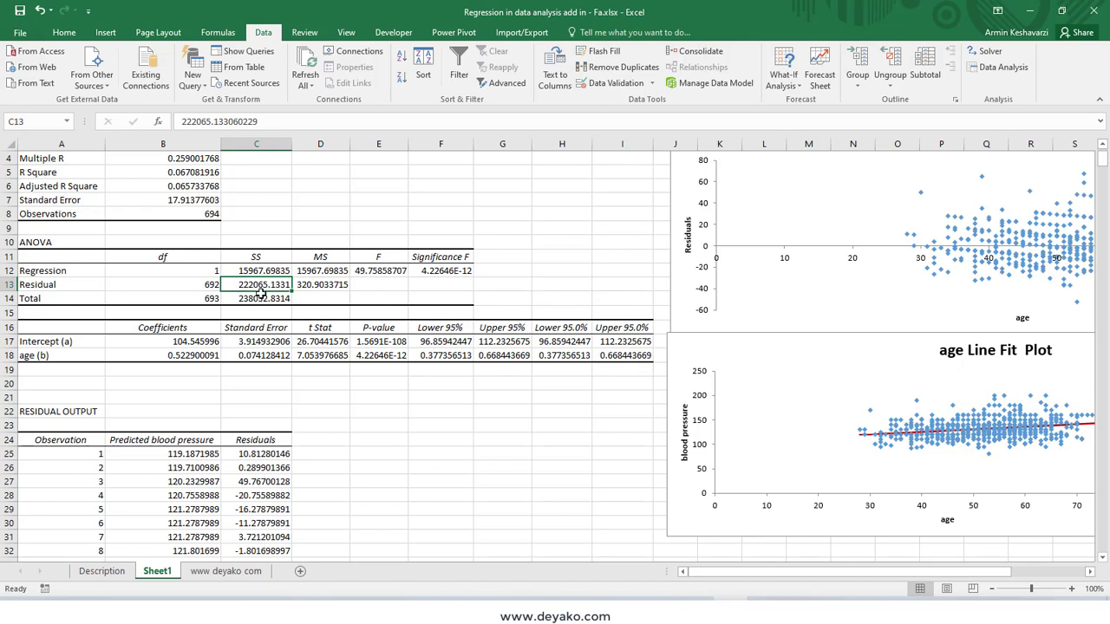
click(255, 300)
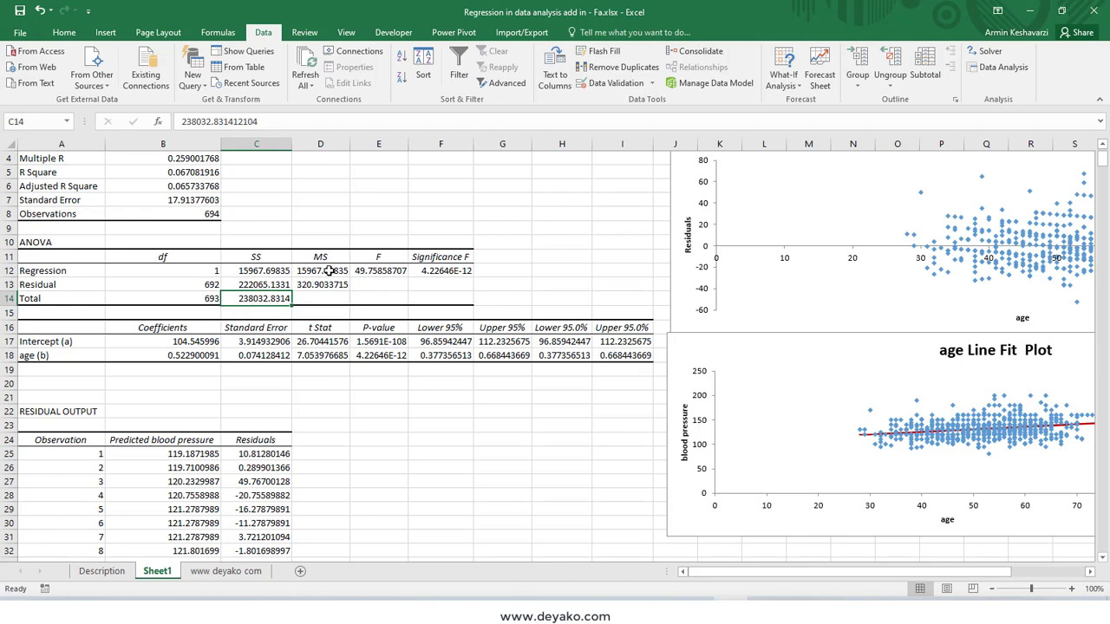
drag(330, 272, 324, 290)
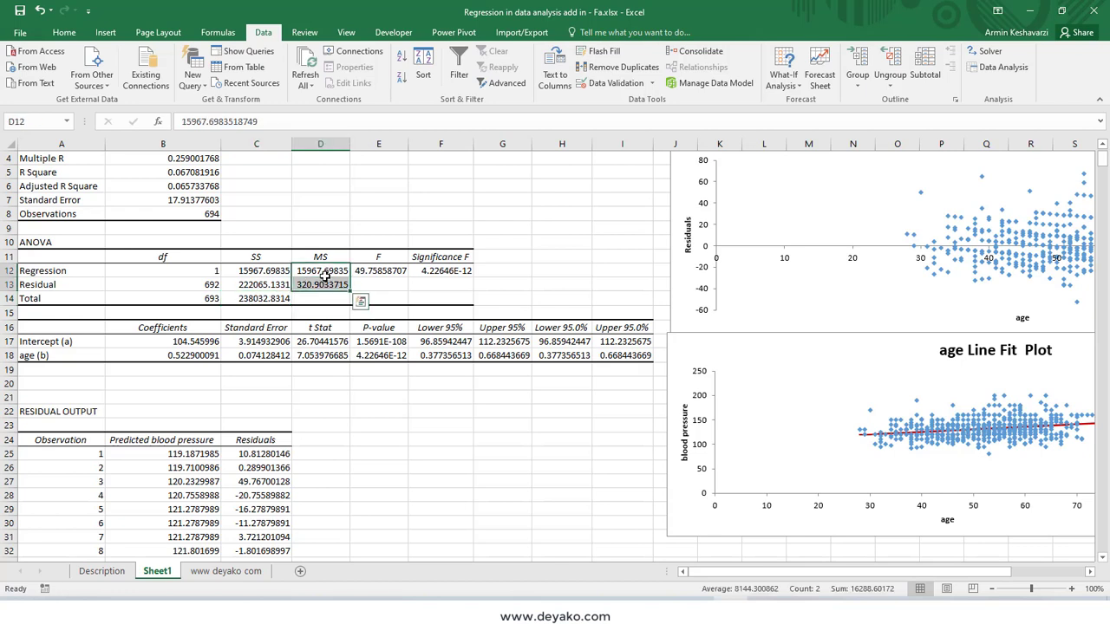
click(324, 271)
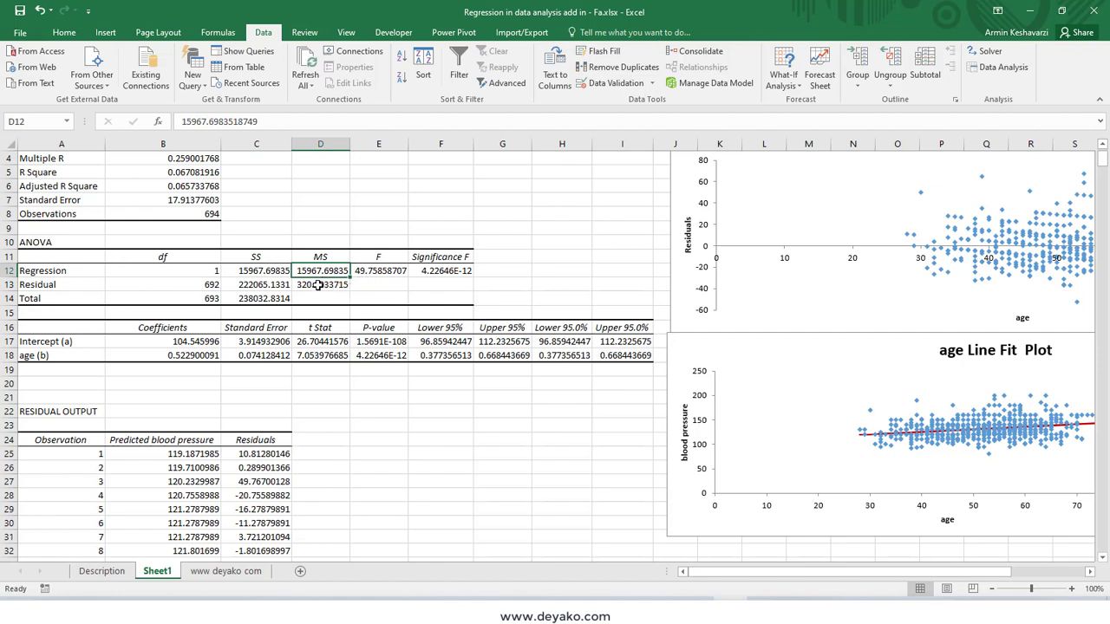
click(319, 289)
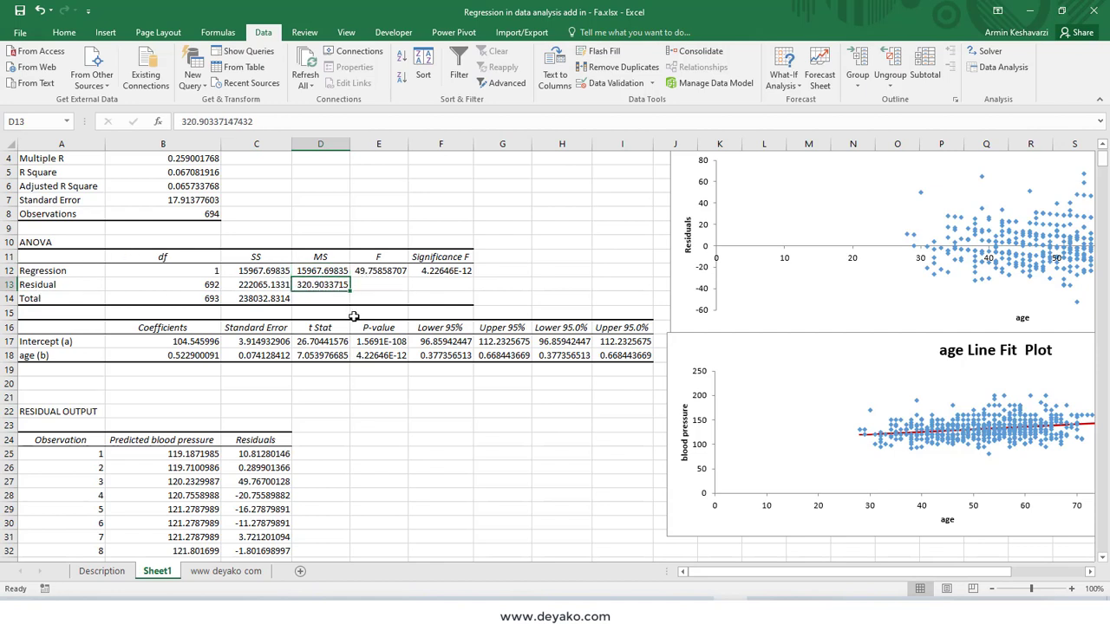
click(313, 272)
drag(313, 272, 318, 286)
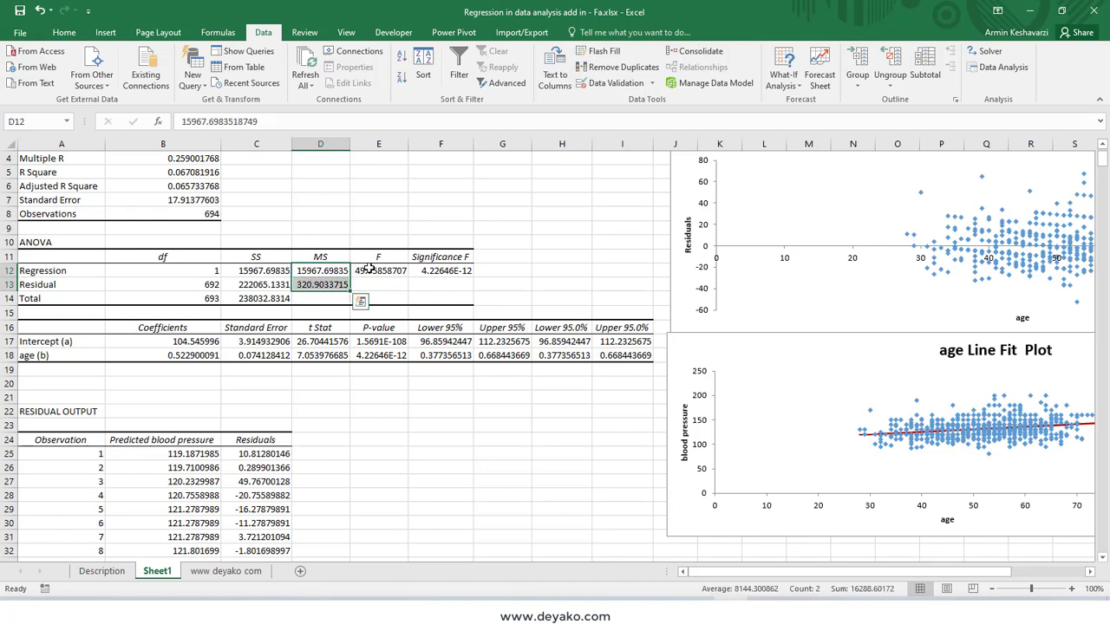
click(376, 270)
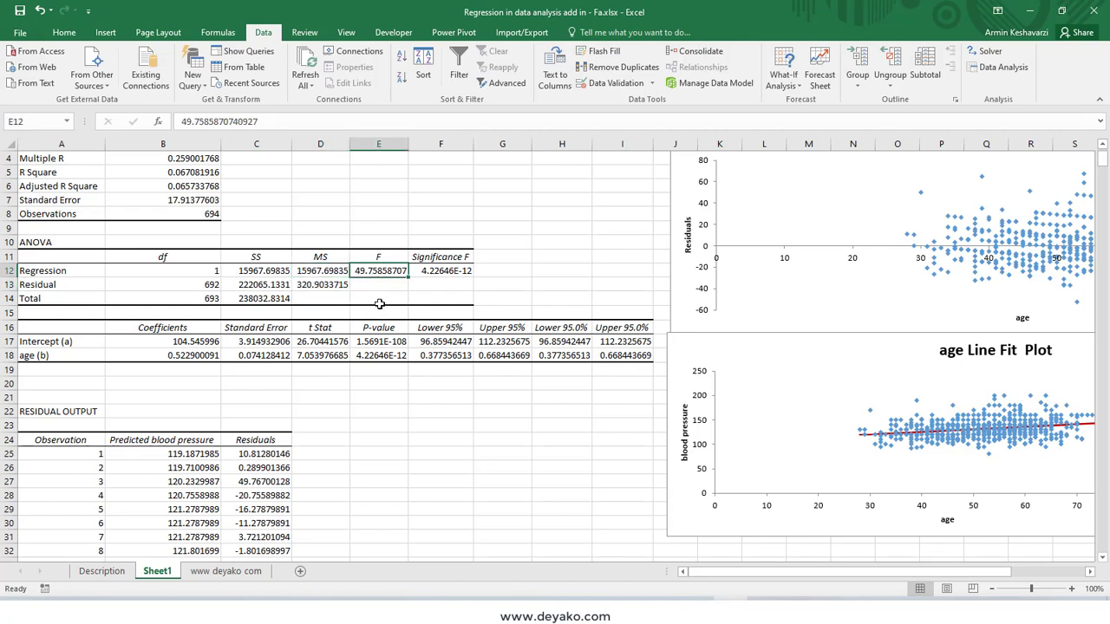
click(458, 271)
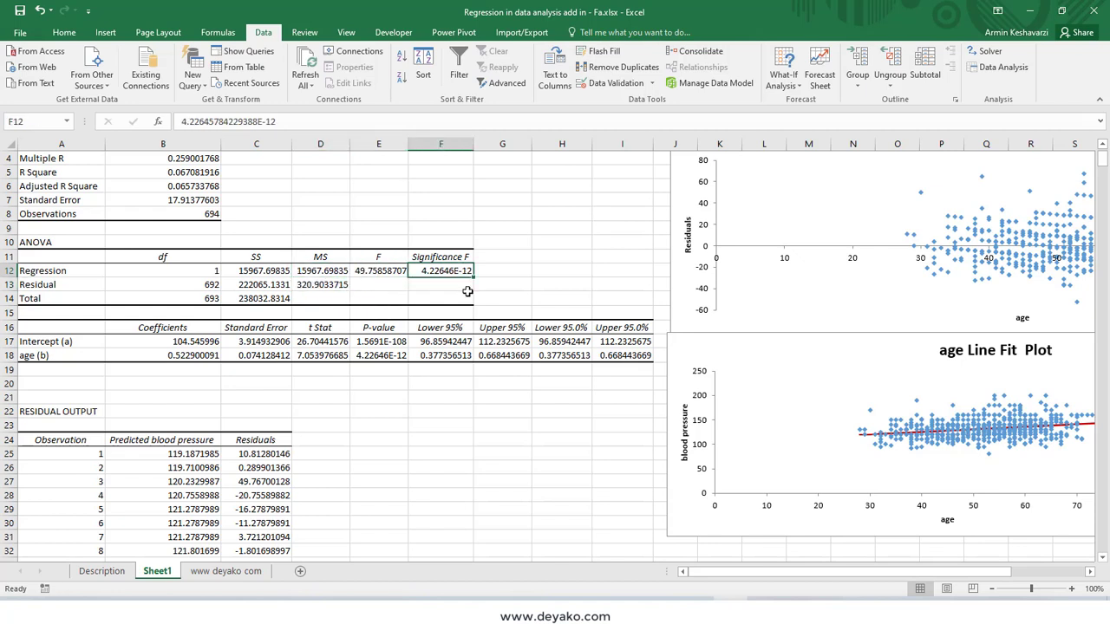
click(379, 270)
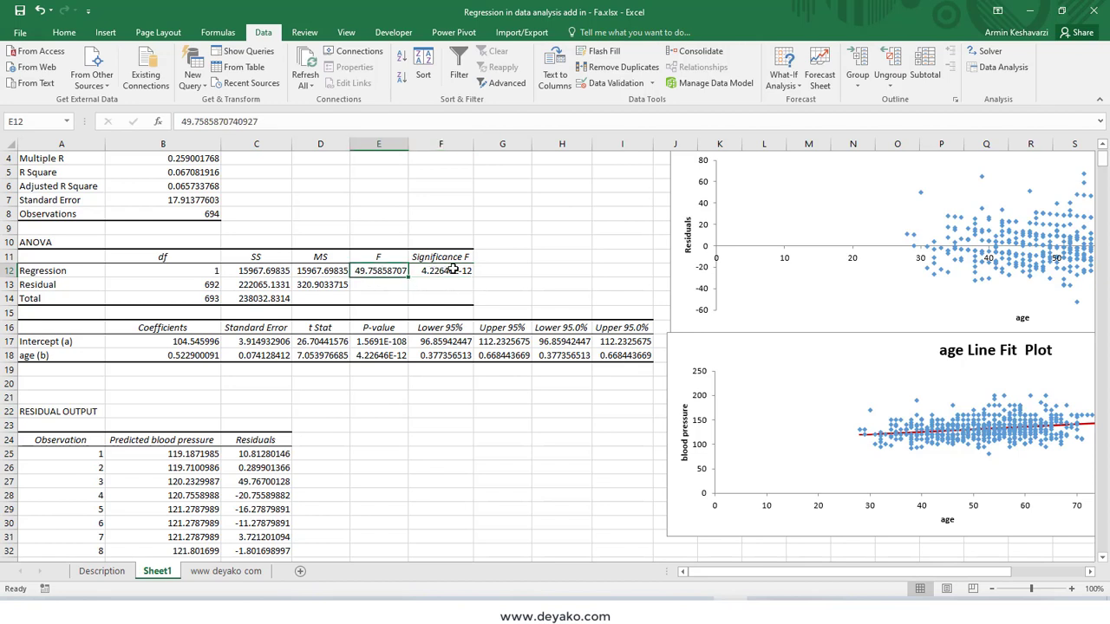
click(451, 270)
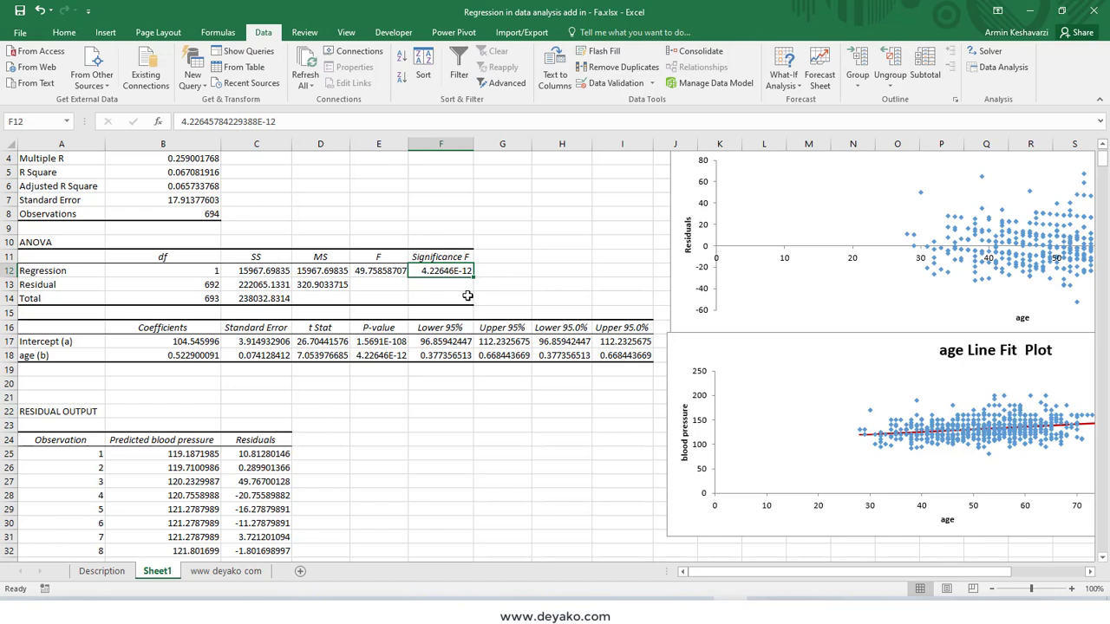
drag(394, 270, 425, 271)
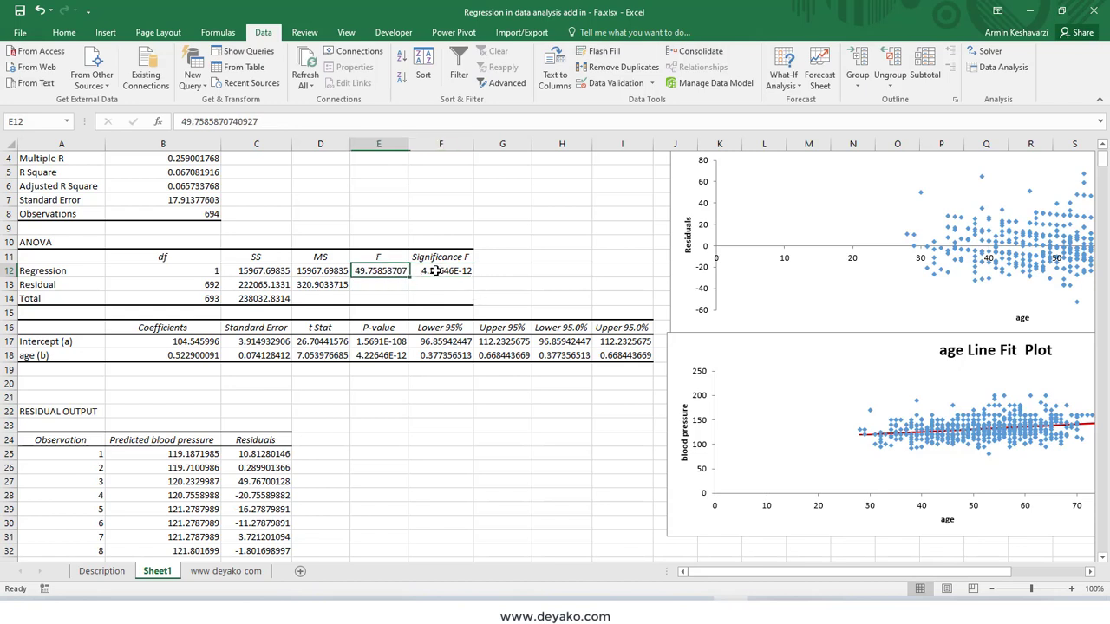
click(379, 270)
click(440, 270)
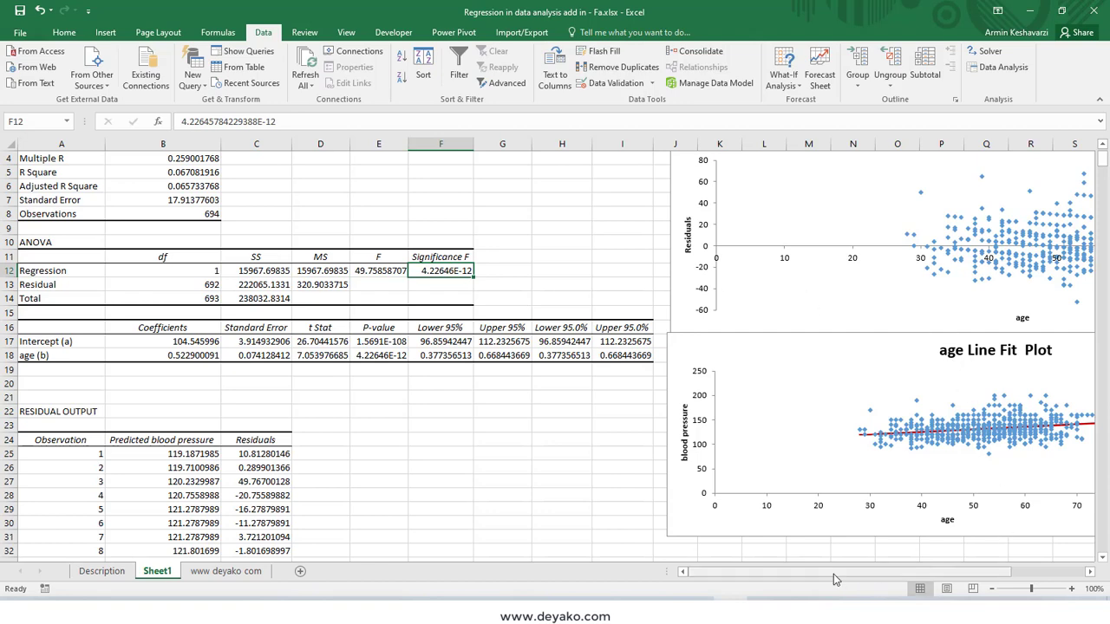
drag(834, 573, 877, 573)
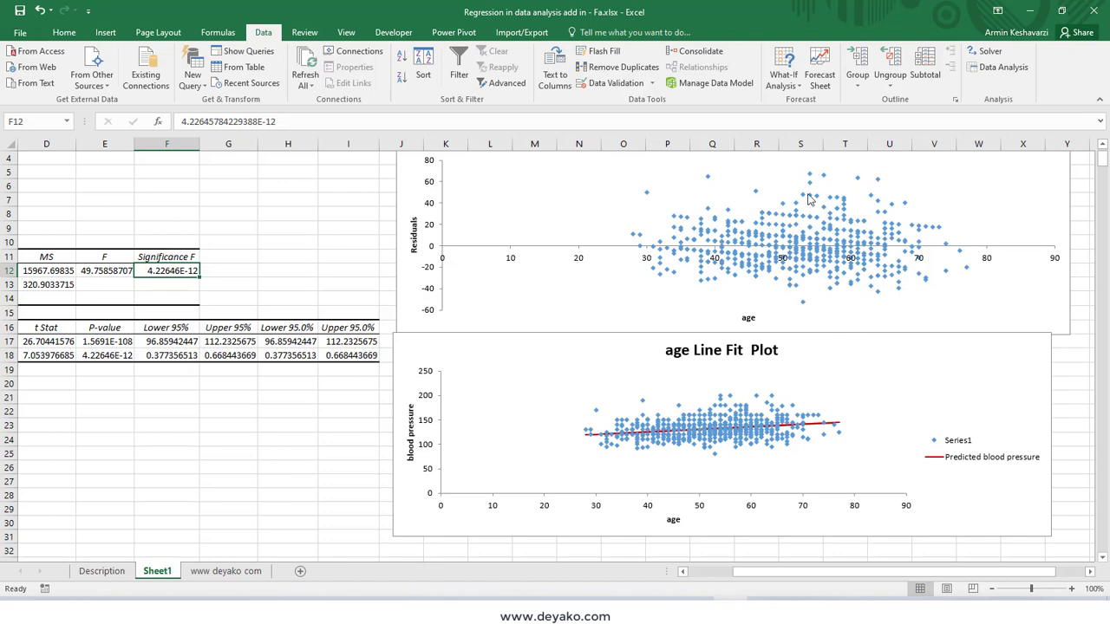
drag(772, 573, 727, 572)
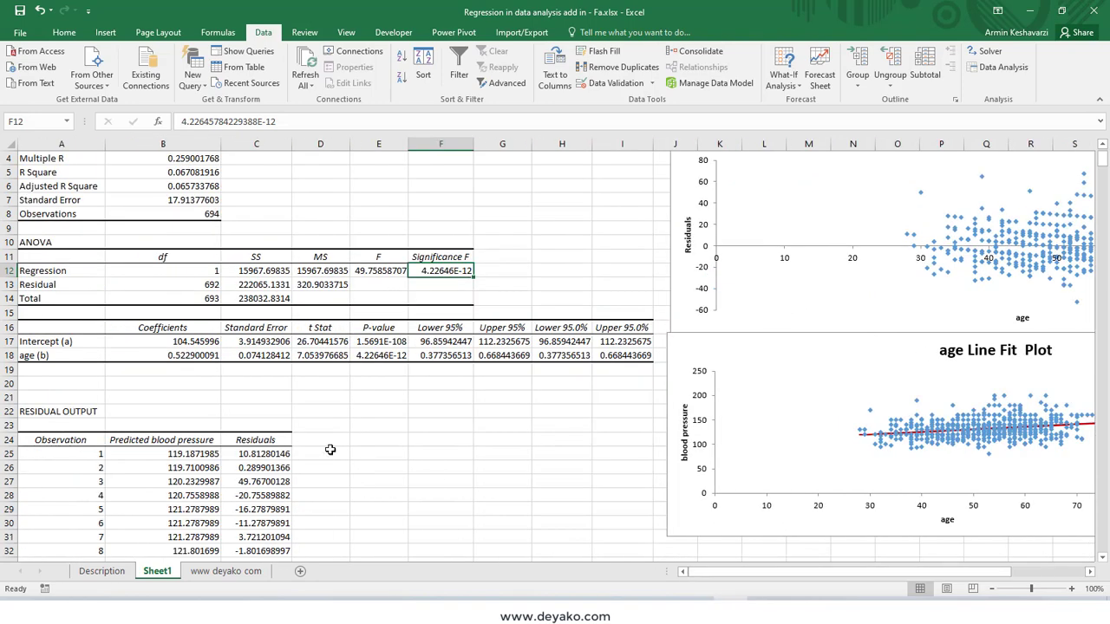
click(44, 342)
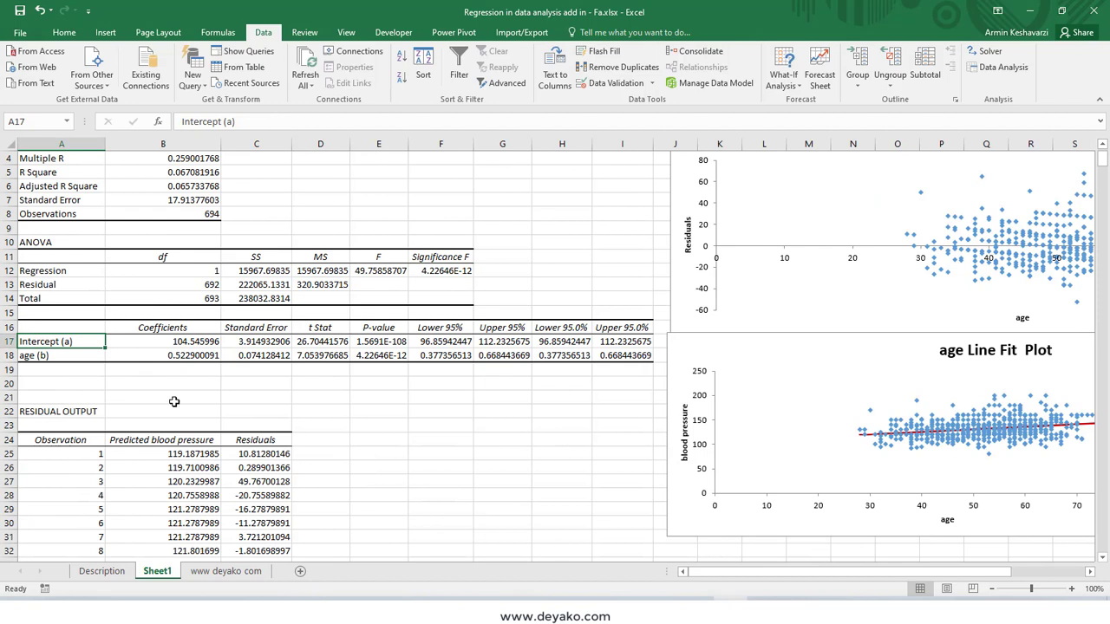
double_click(70, 342)
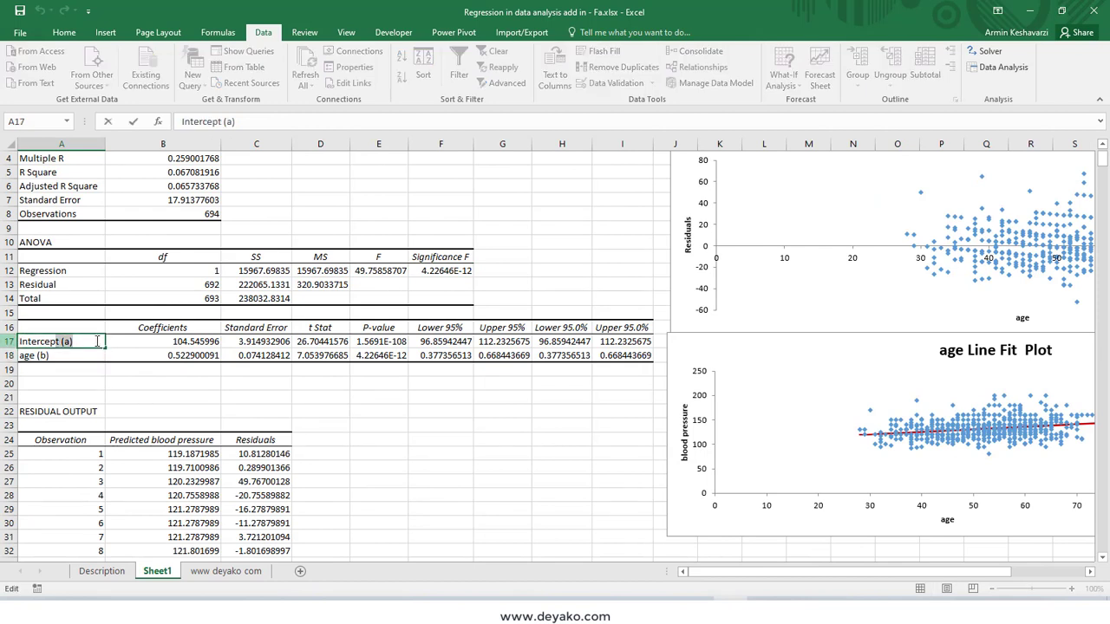
double_click(66, 344)
double_click(39, 356)
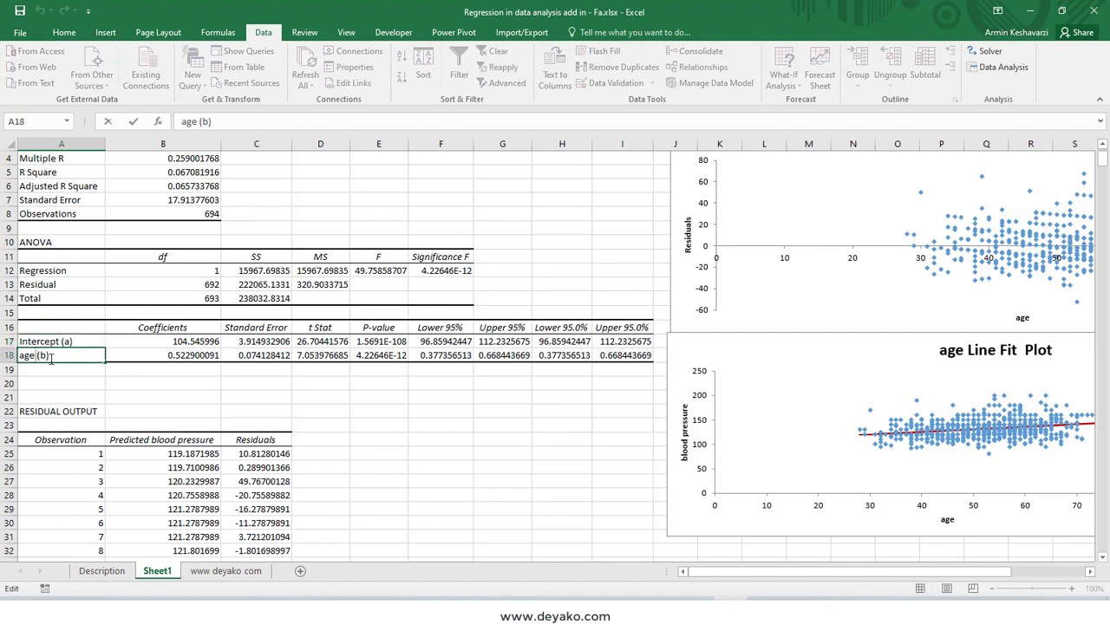
drag(52, 358, 35, 357)
click(165, 355)
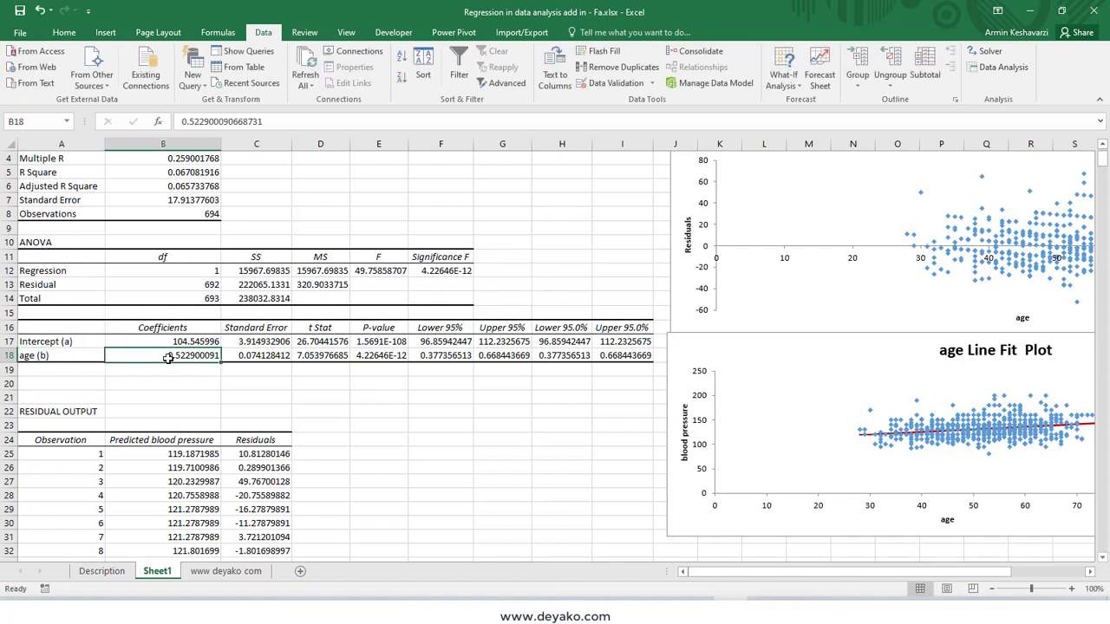
drag(200, 339, 201, 353)
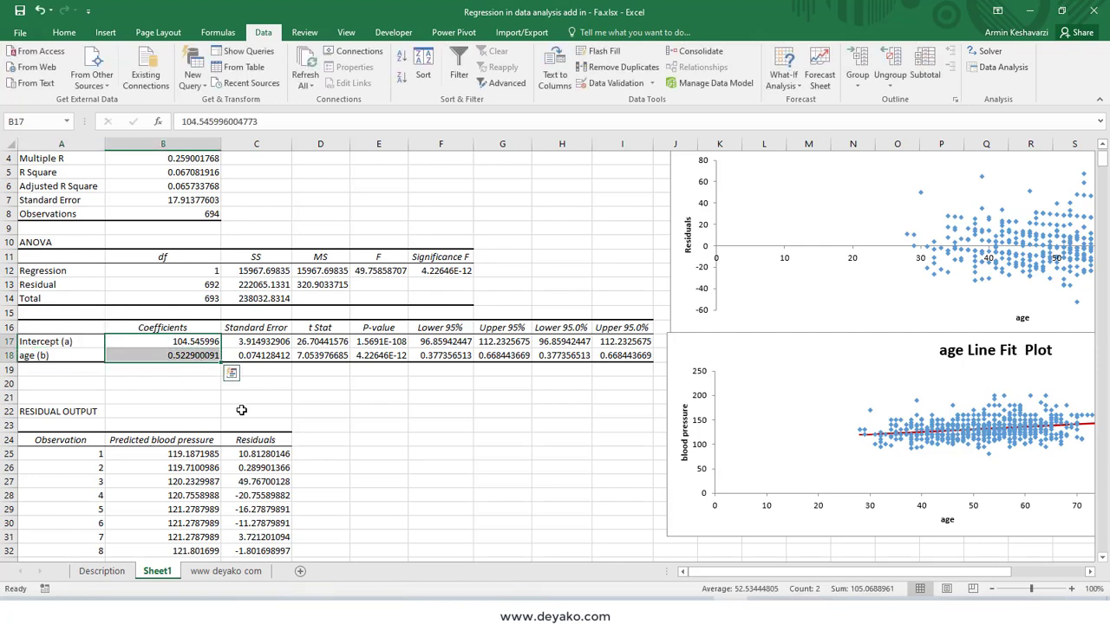
click(267, 338)
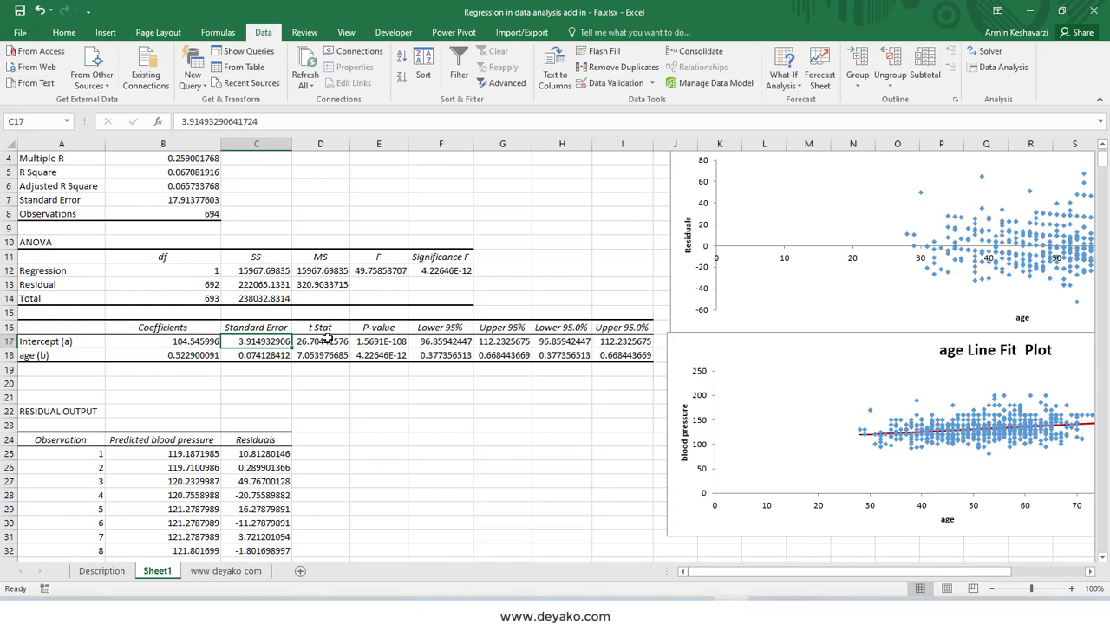
click(335, 341)
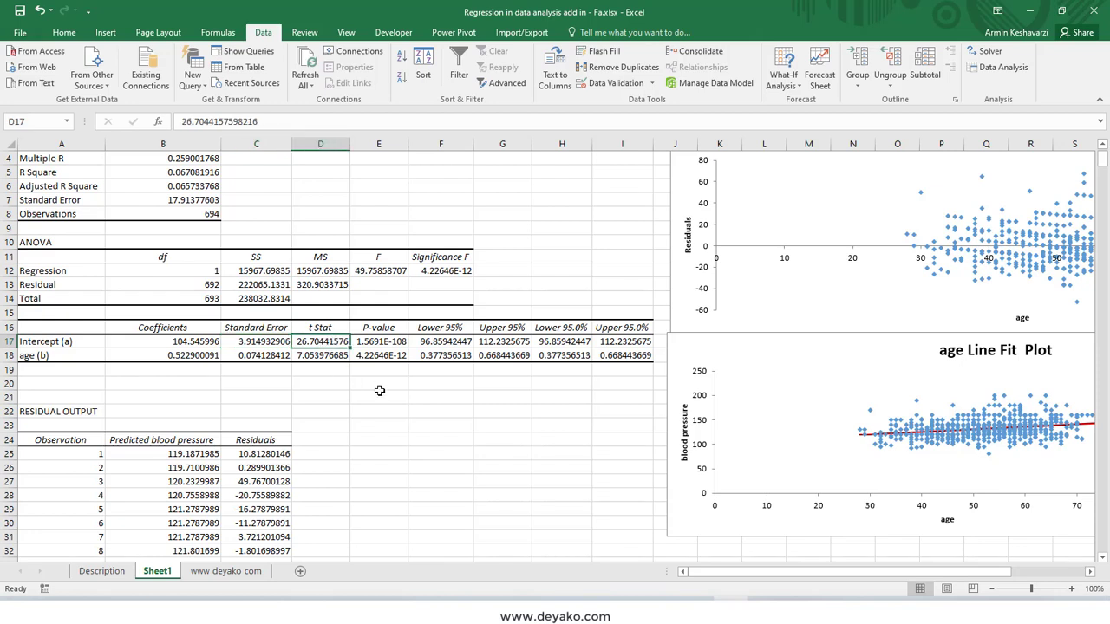
click(384, 344)
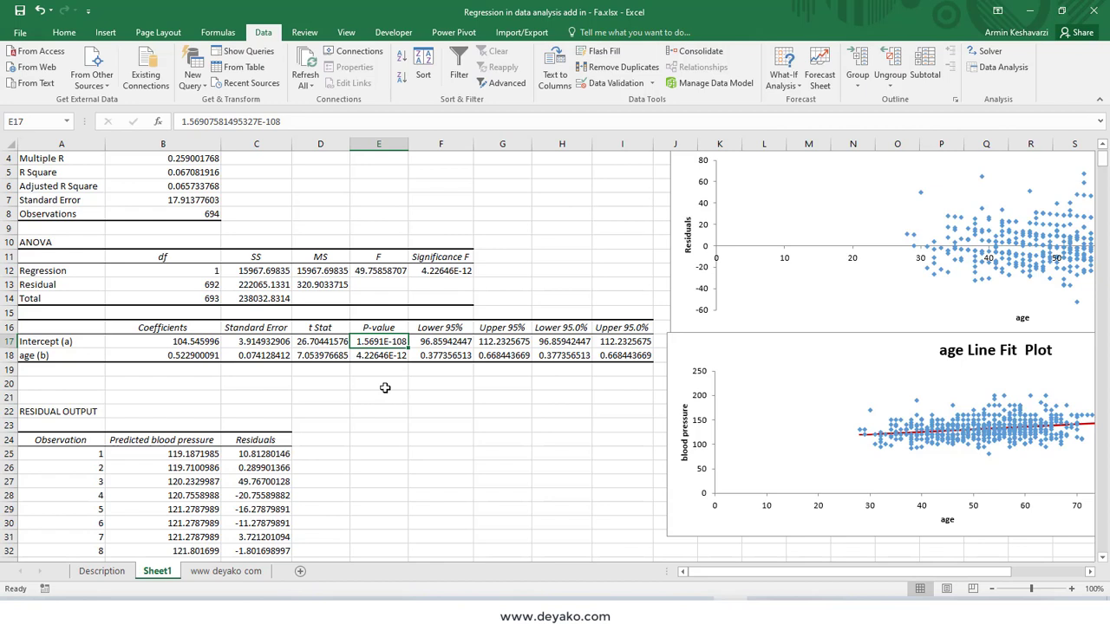
drag(395, 344, 396, 359)
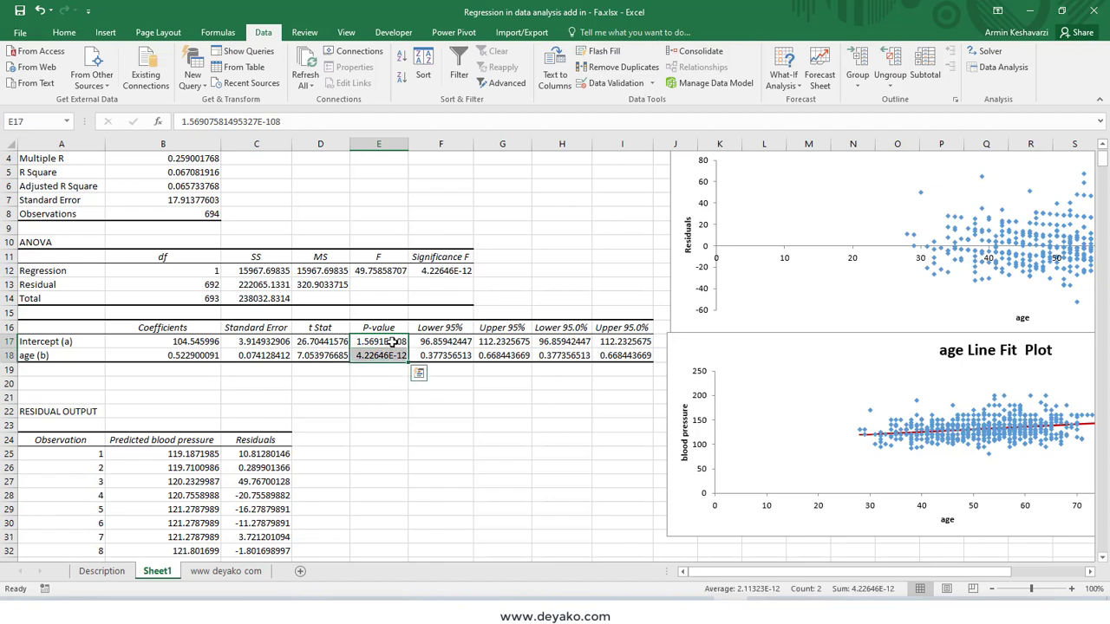
click(392, 355)
key(Up)
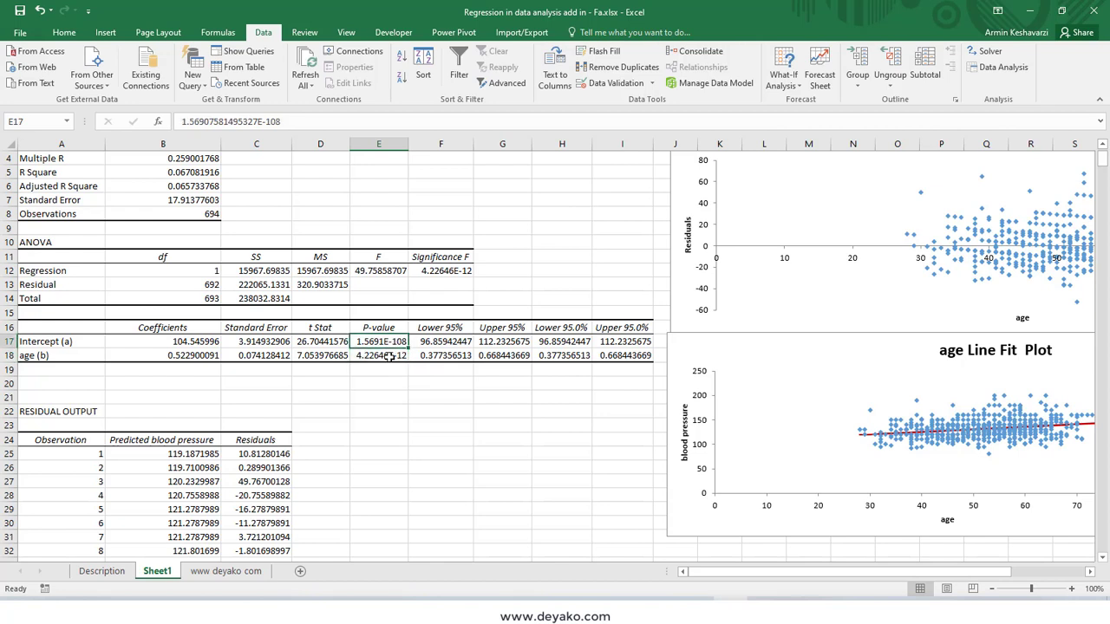
click(388, 358)
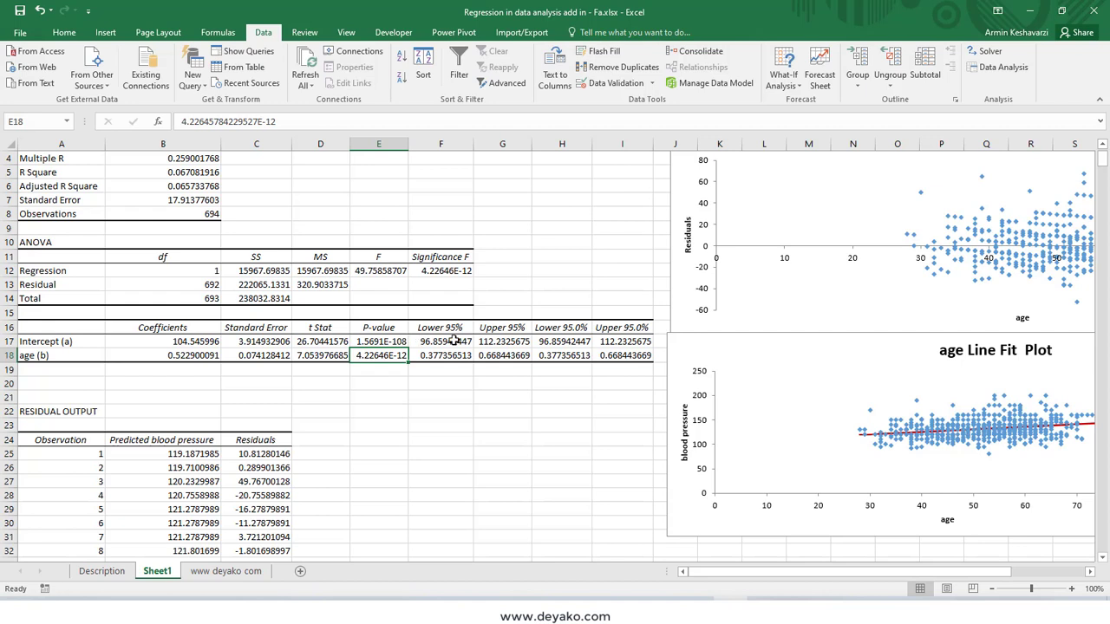
drag(414, 342, 512, 357)
click(433, 357)
shift+click(483, 355)
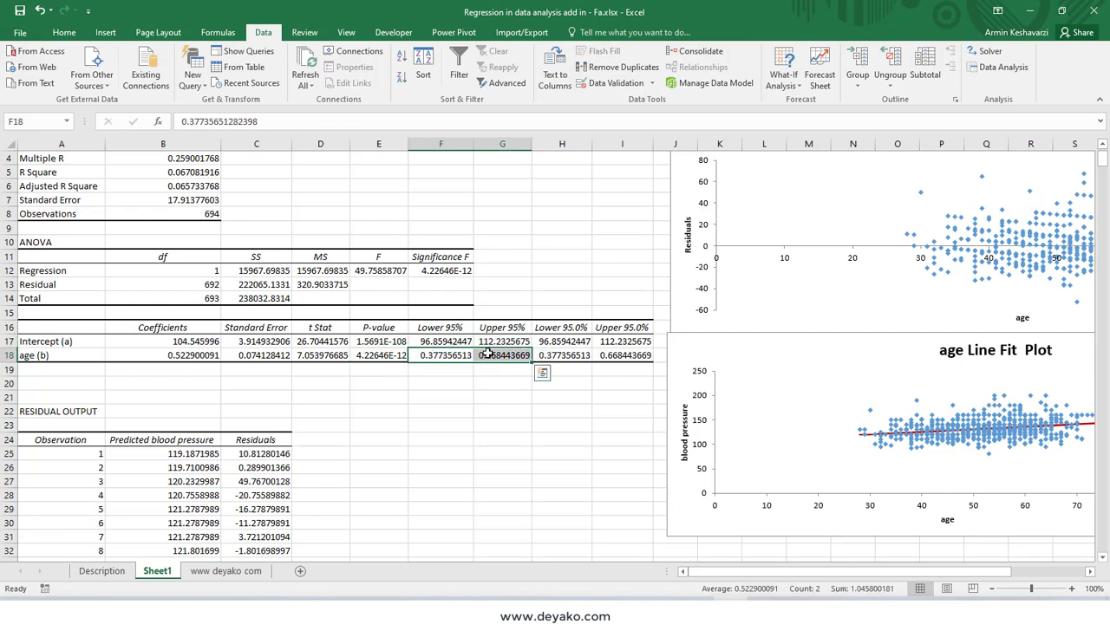
drag(434, 342, 486, 342)
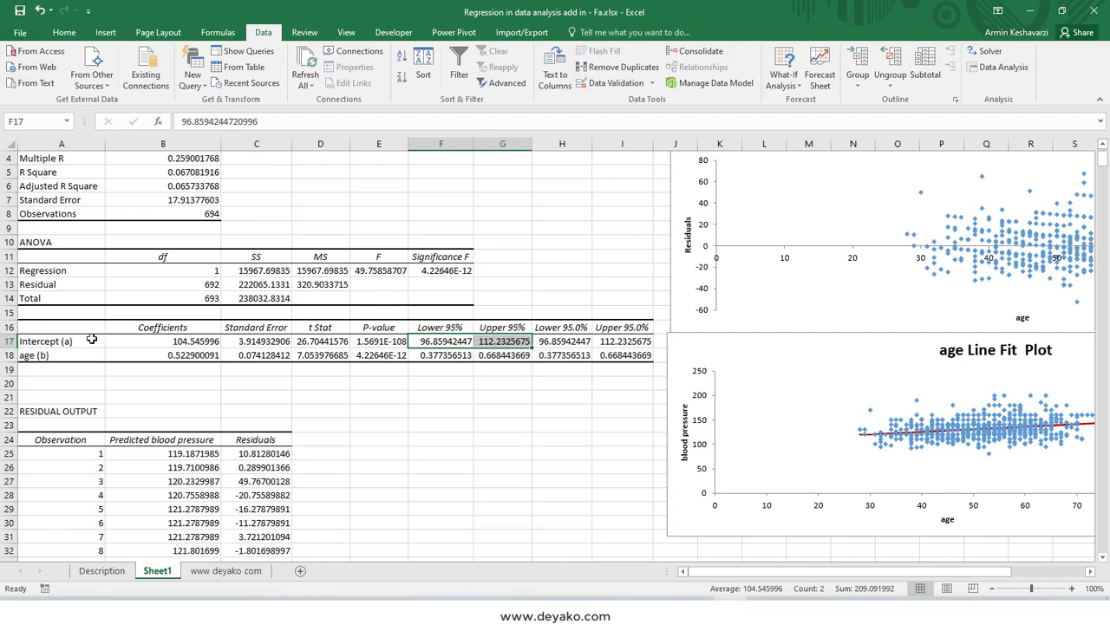
click(150, 344)
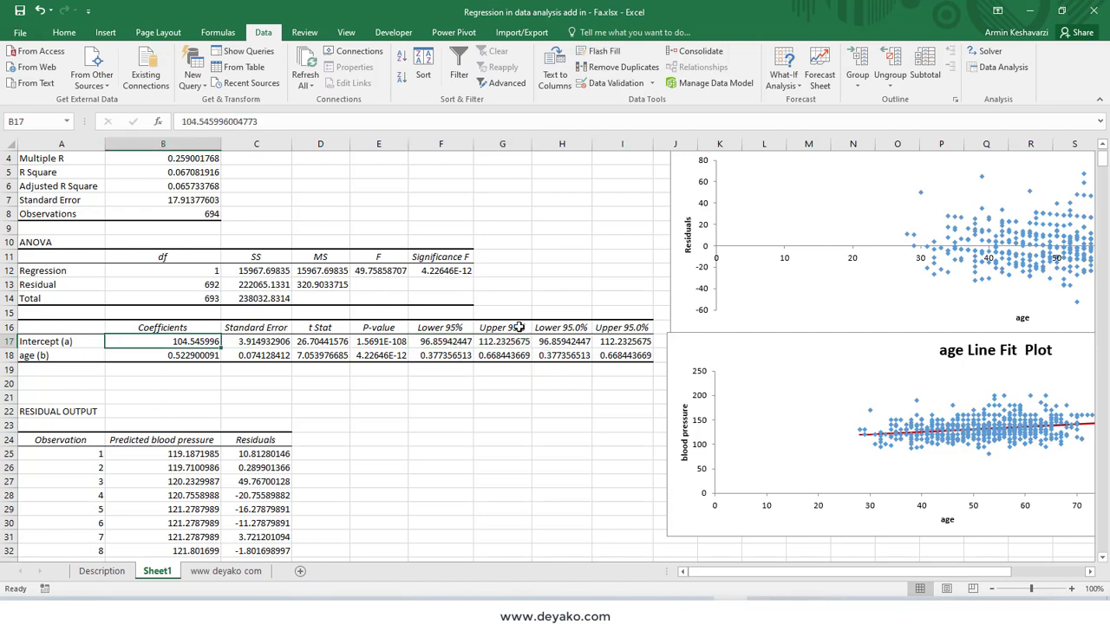
click(453, 339)
click(480, 340)
click(432, 340)
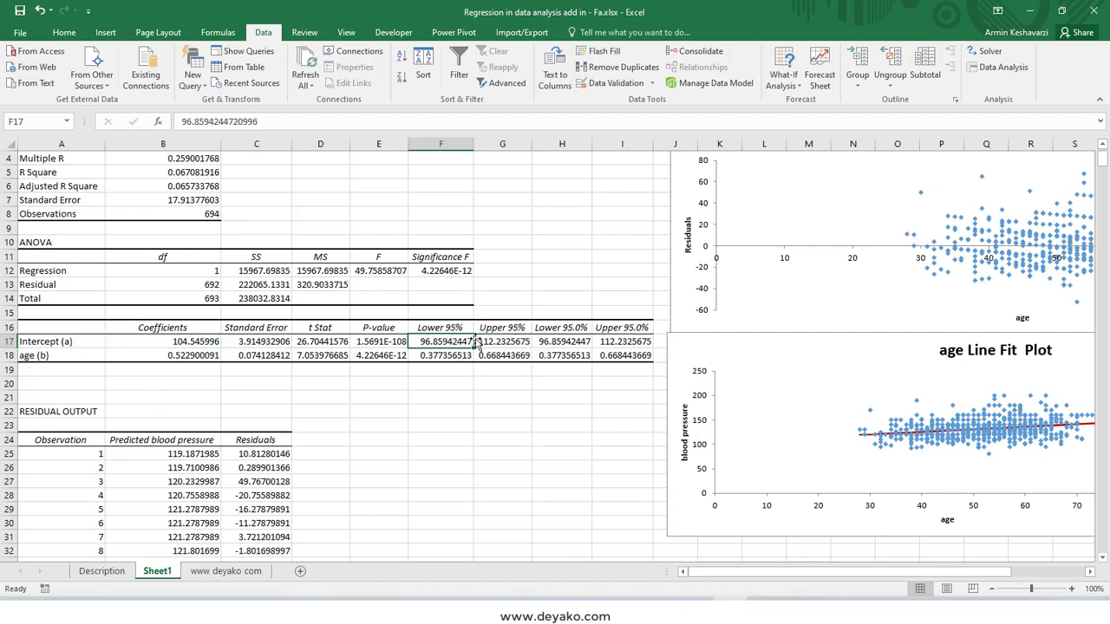
click(509, 340)
click(433, 342)
click(430, 357)
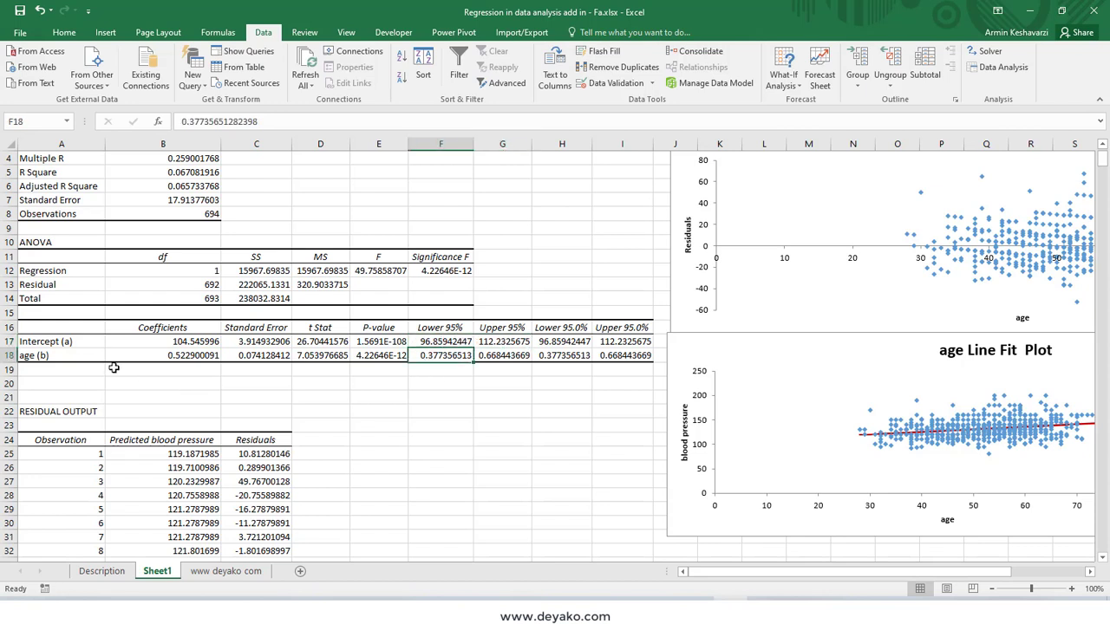
click(498, 355)
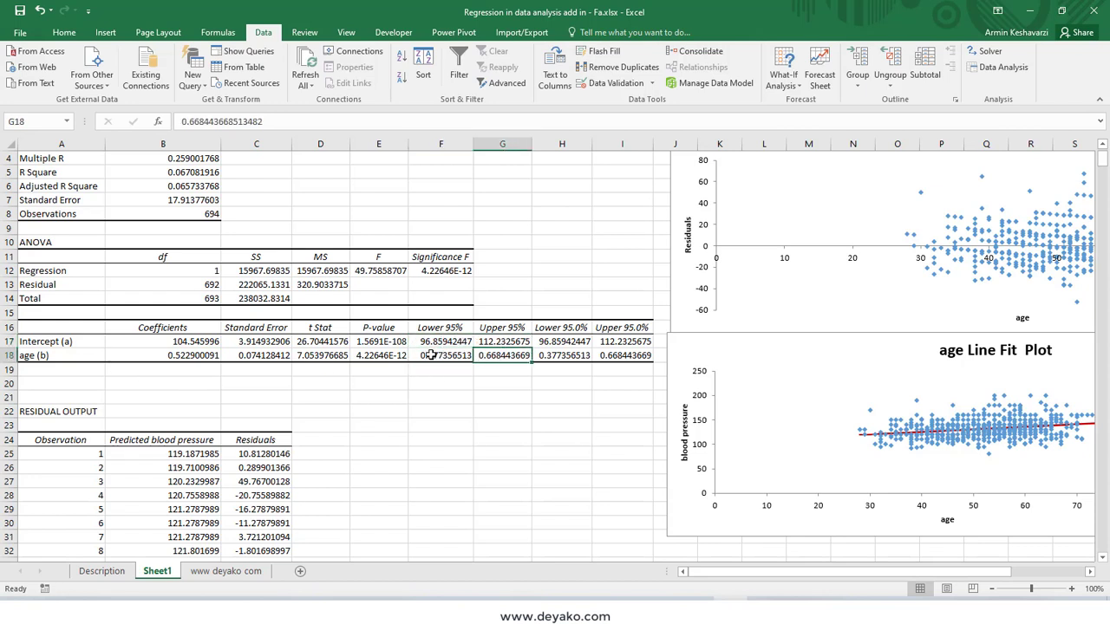
click(466, 356)
click(499, 356)
click(436, 354)
click(498, 356)
click(431, 360)
click(498, 356)
click(443, 355)
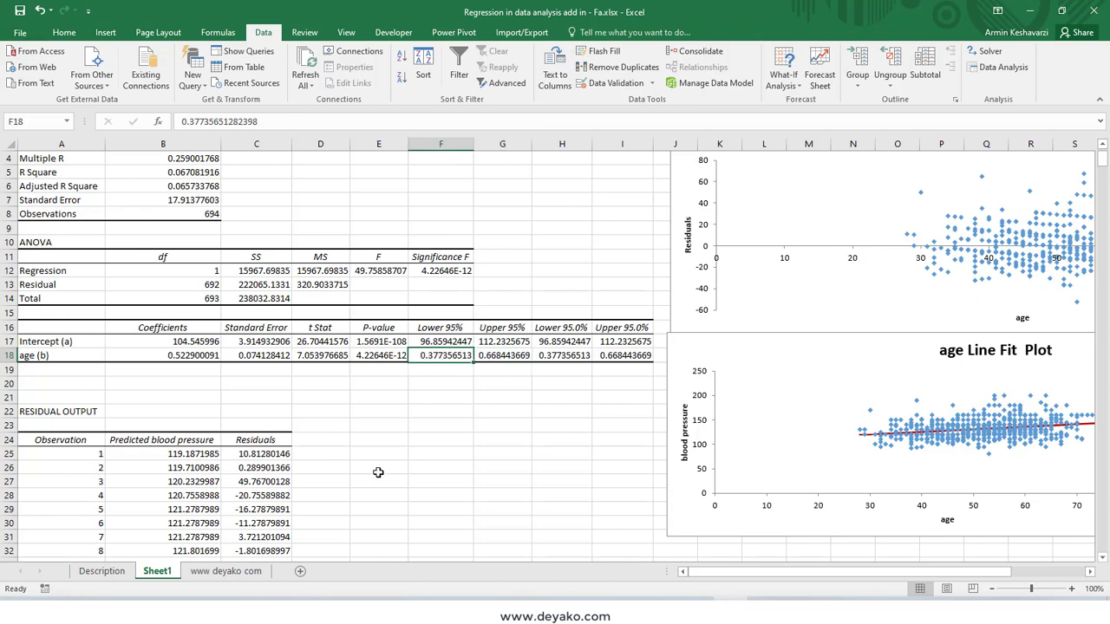
scroll(379, 472, down, 1)
scroll(355, 457, down, 1)
scroll(354, 456, down, 1)
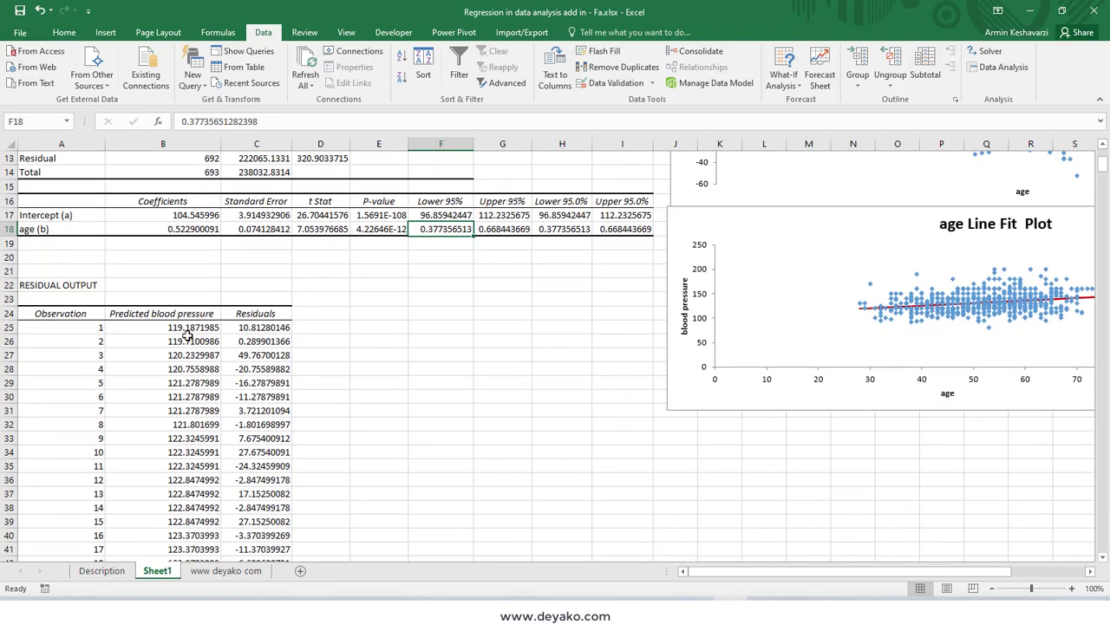
click(266, 327)
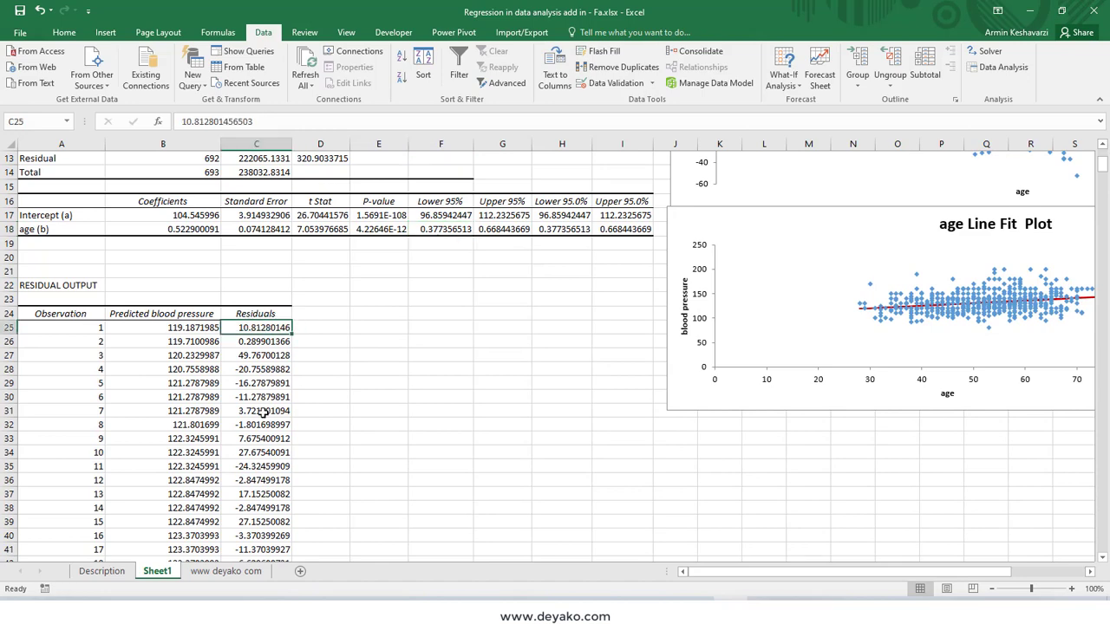
click(86, 329)
scroll(87, 360, down, 2)
scroll(86, 369, down, 7)
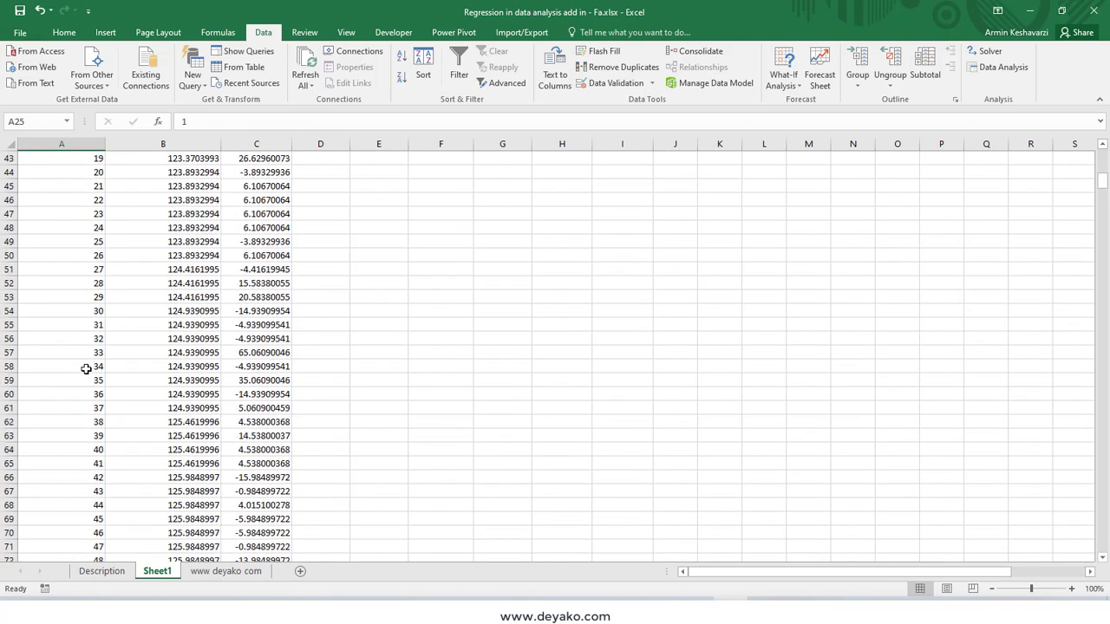
scroll(86, 369, up, 5)
scroll(86, 370, up, 7)
click(216, 580)
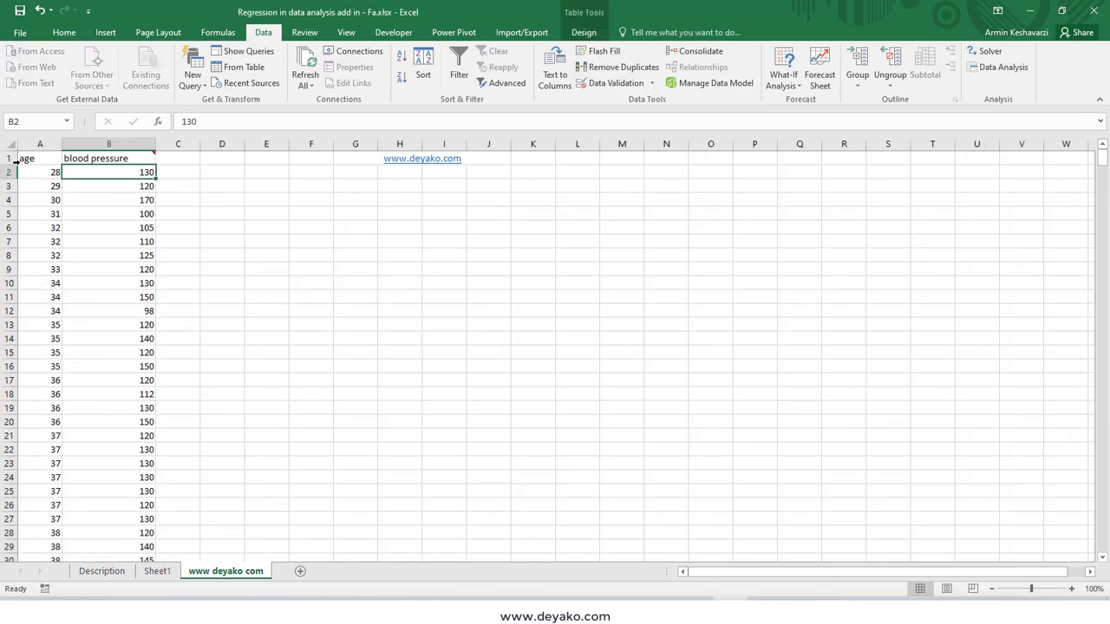
mouse_move(50, 172)
mouse_down()
mouse_move(114, 293)
mouse_move(166, 310)
mouse_up()
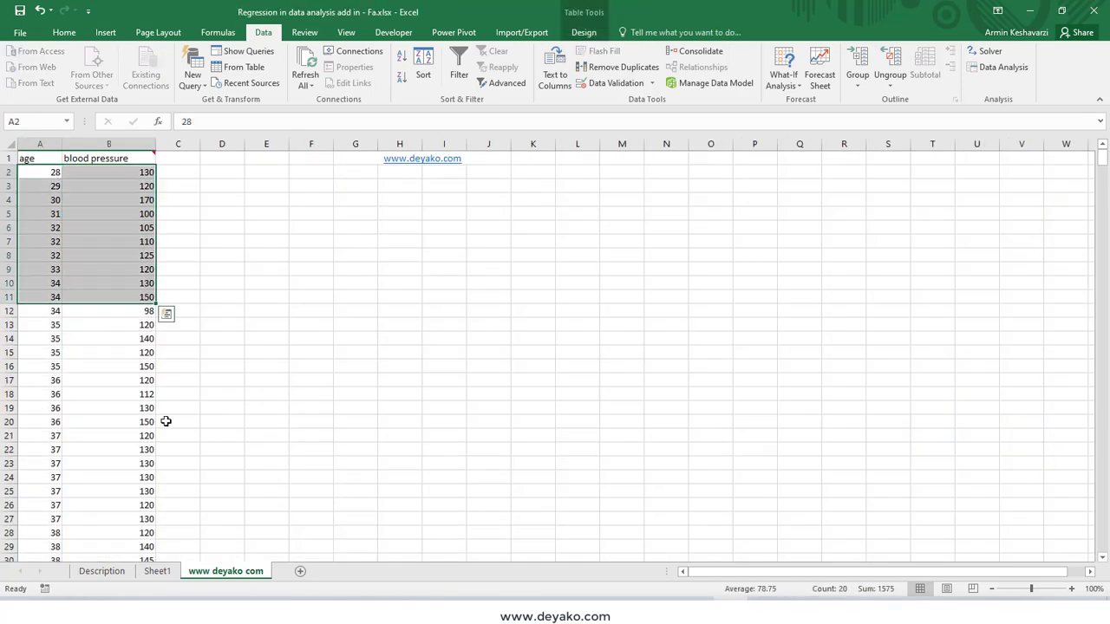
click(157, 571)
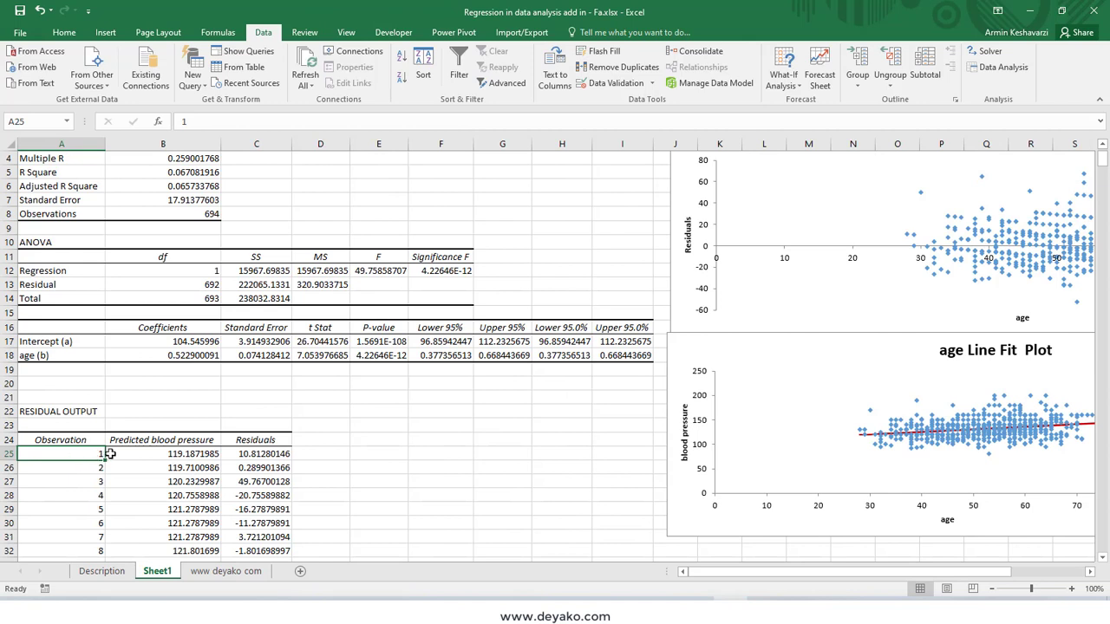
click(167, 456)
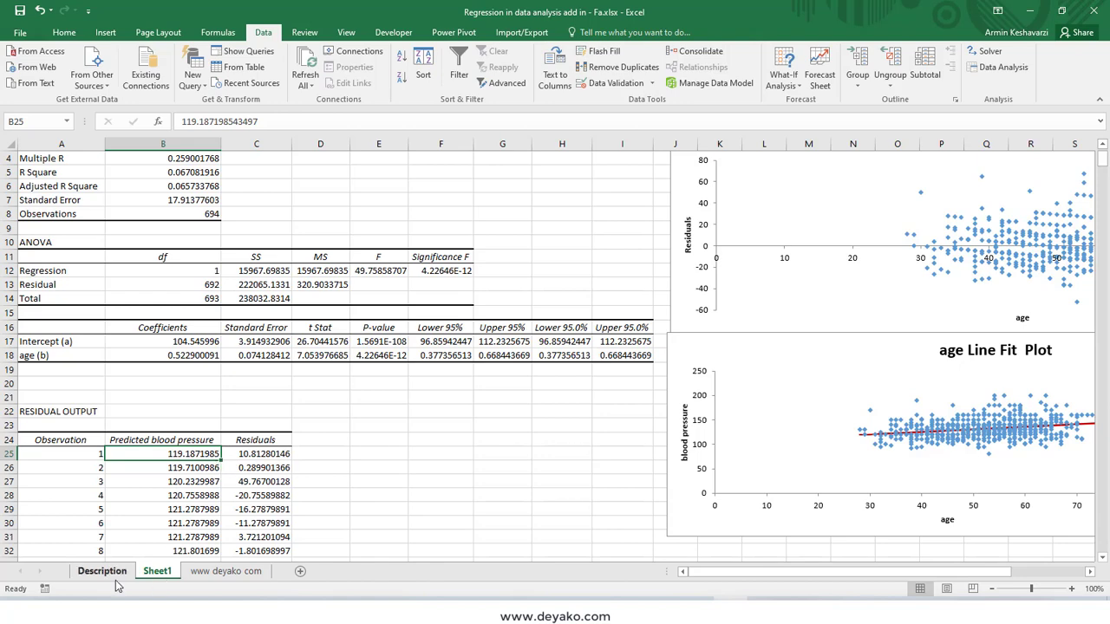
click(226, 571)
click(139, 173)
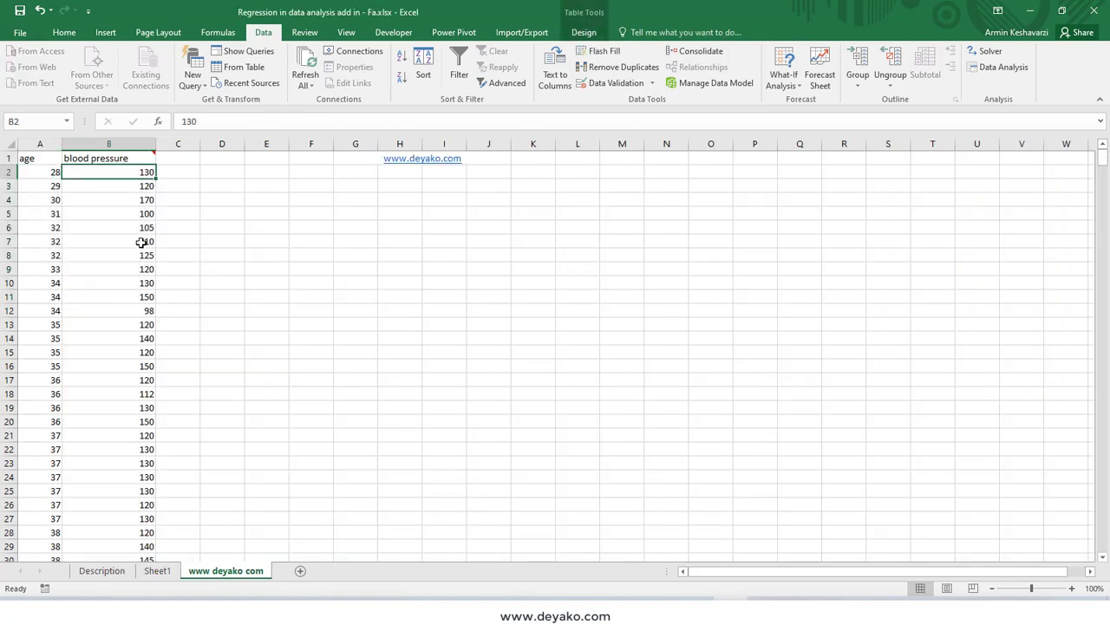
click(157, 570)
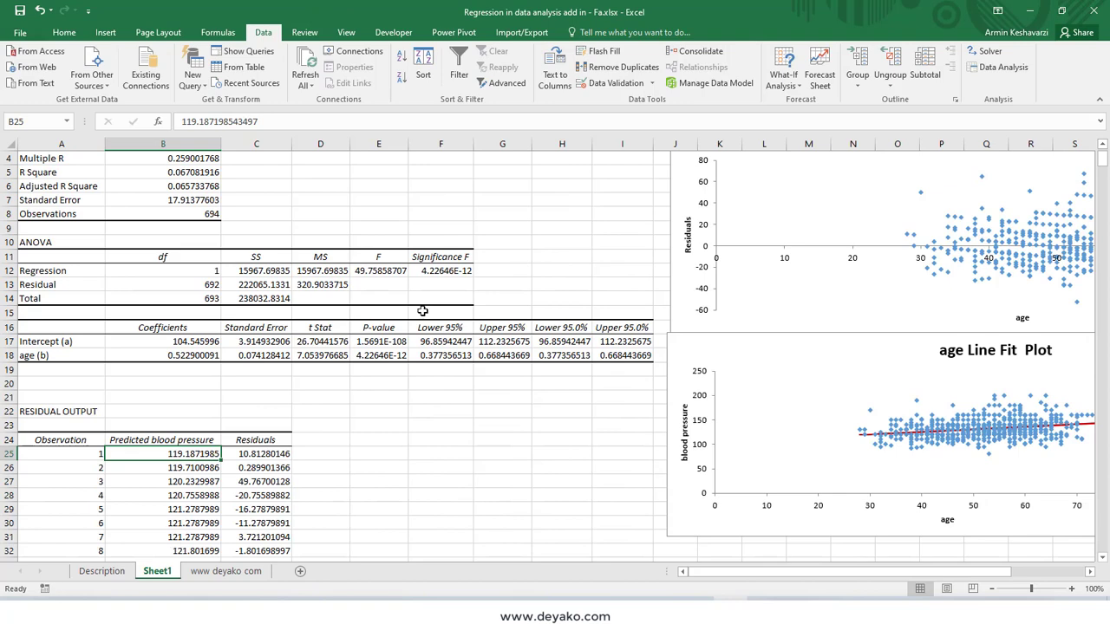
click(220, 574)
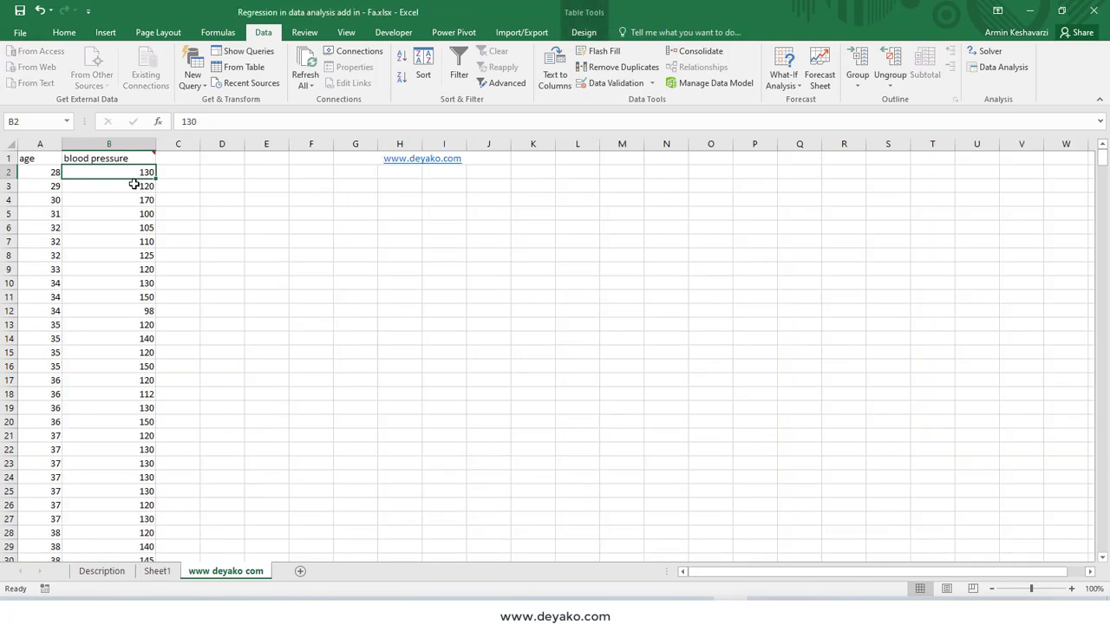
click(160, 574)
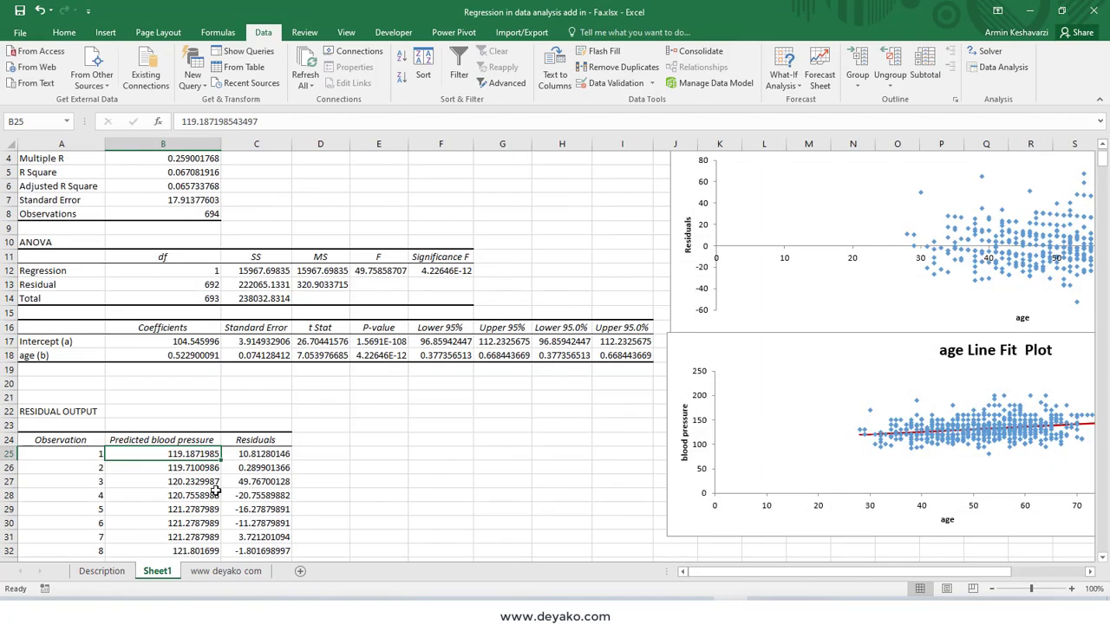
double_click(183, 454)
double_click(174, 454)
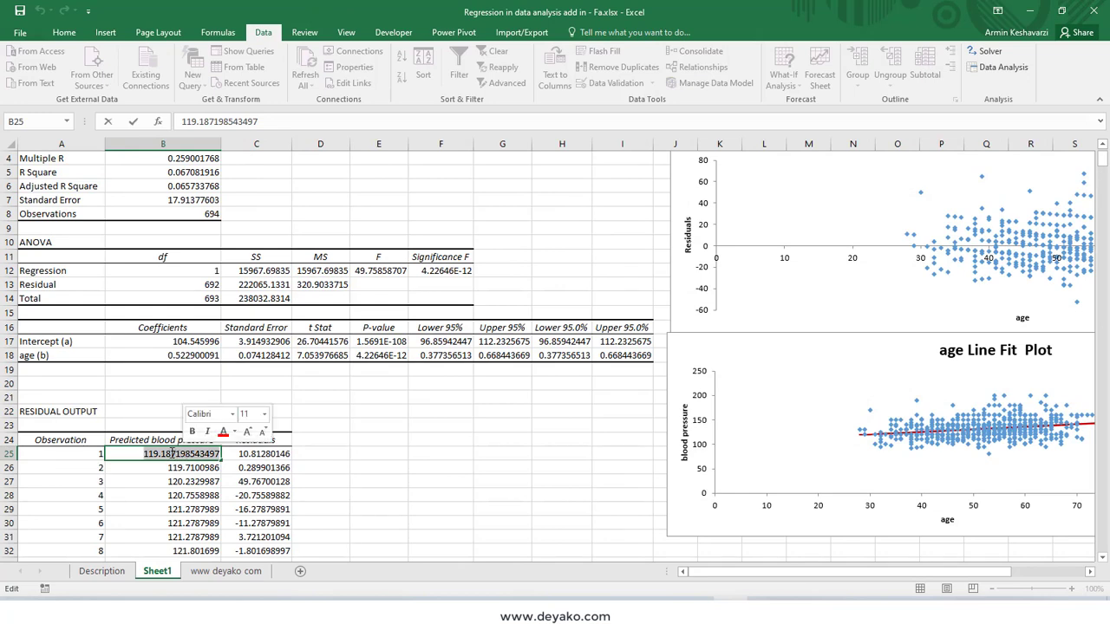
click(225, 573)
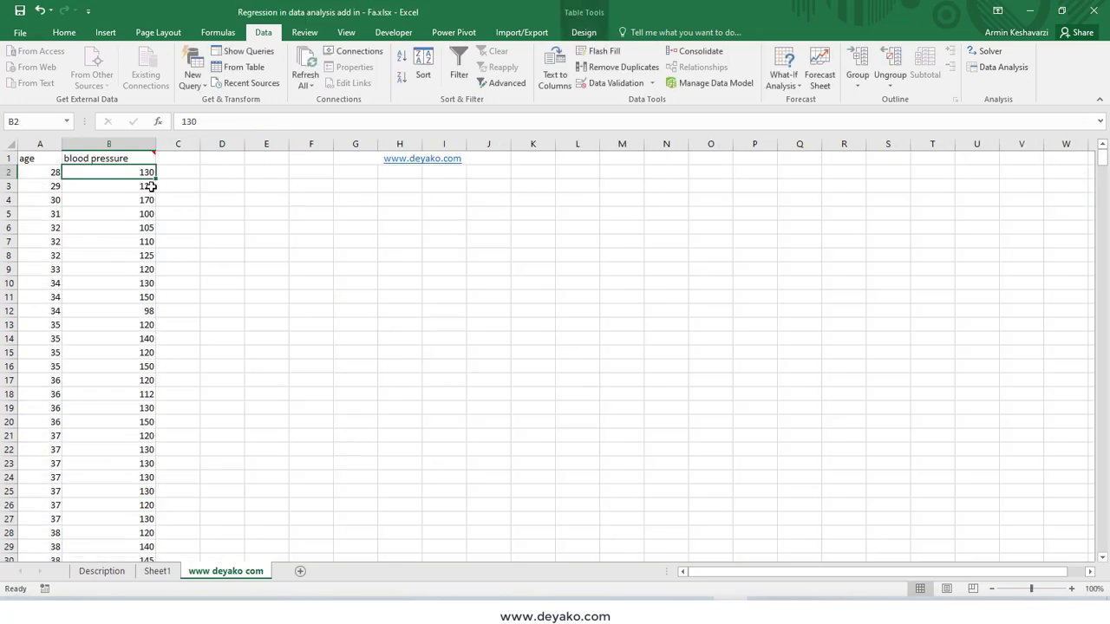
click(157, 575)
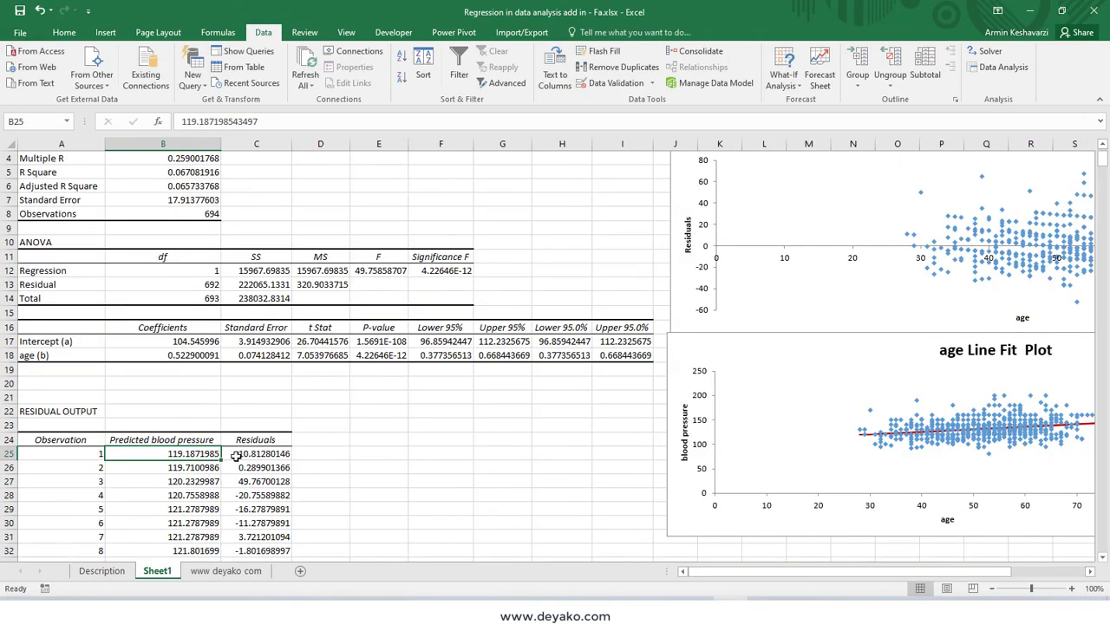
click(275, 455)
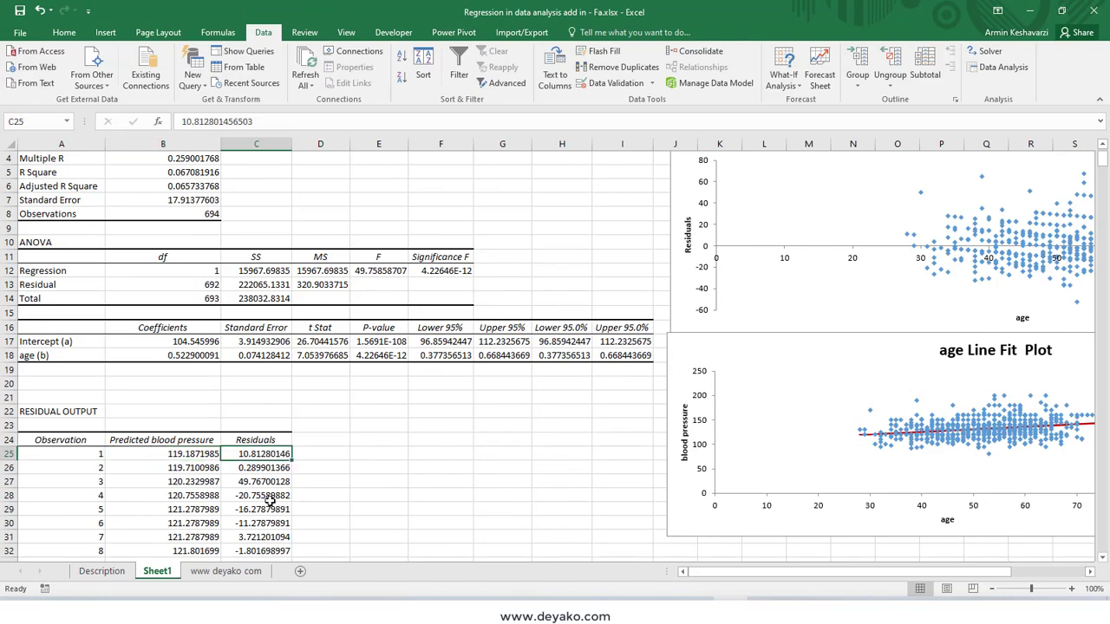
scroll(269, 501, down, 2)
scroll(260, 495, down, 9)
scroll(272, 495, down, 8)
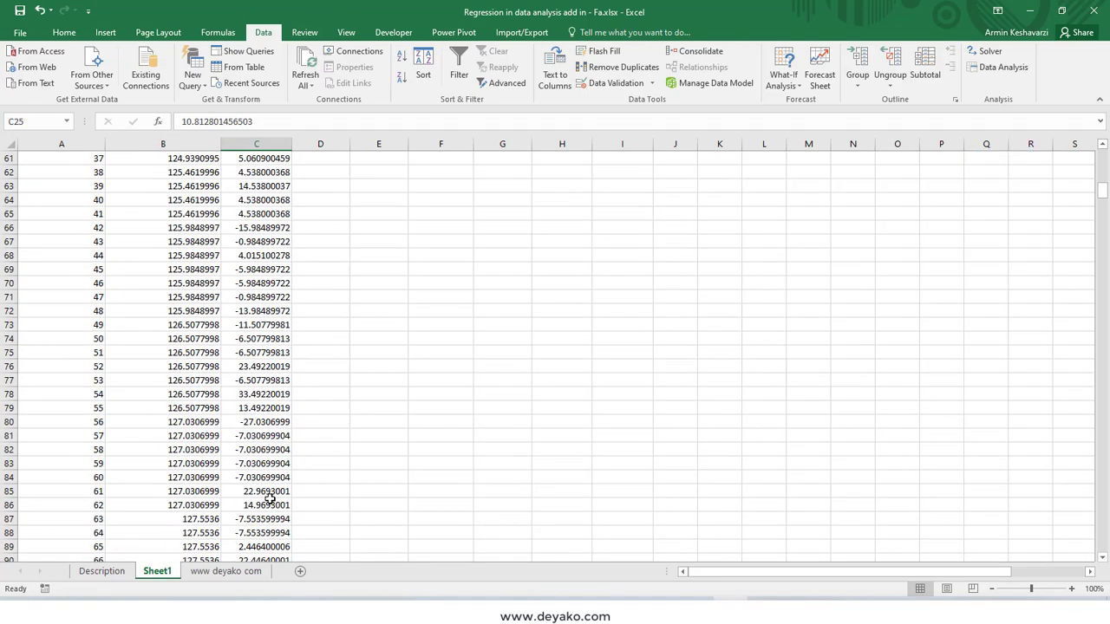
scroll(349, 471, up, 6)
scroll(349, 471, up, 13)
click(965, 250)
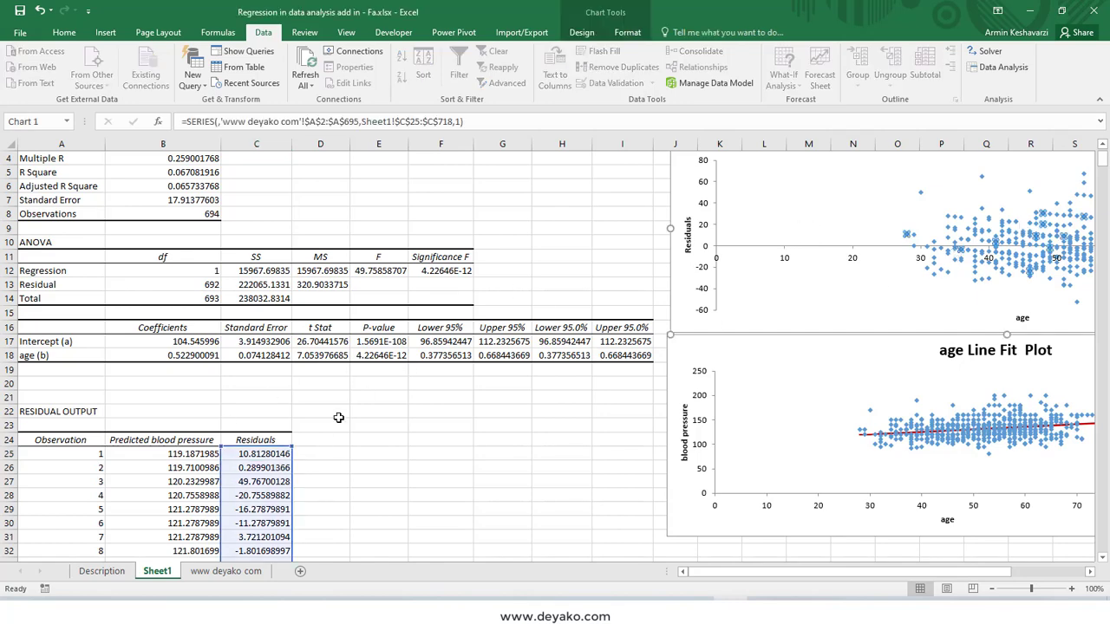
scroll(280, 354, down, 3)
scroll(280, 392, down, 5)
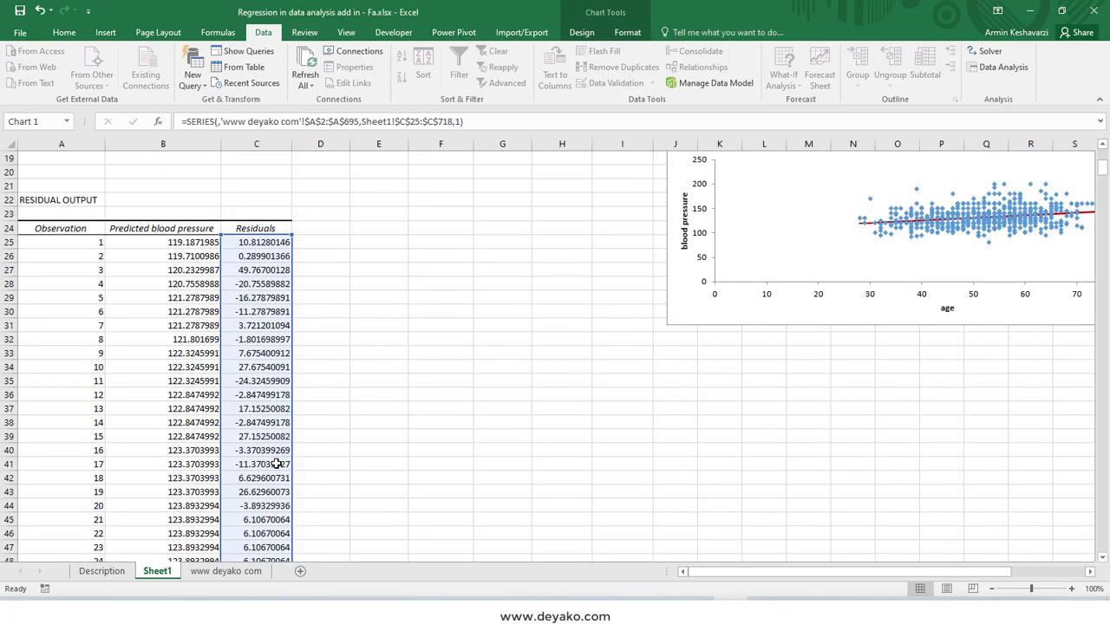
scroll(283, 391, up, 8)
scroll(283, 391, up, 1)
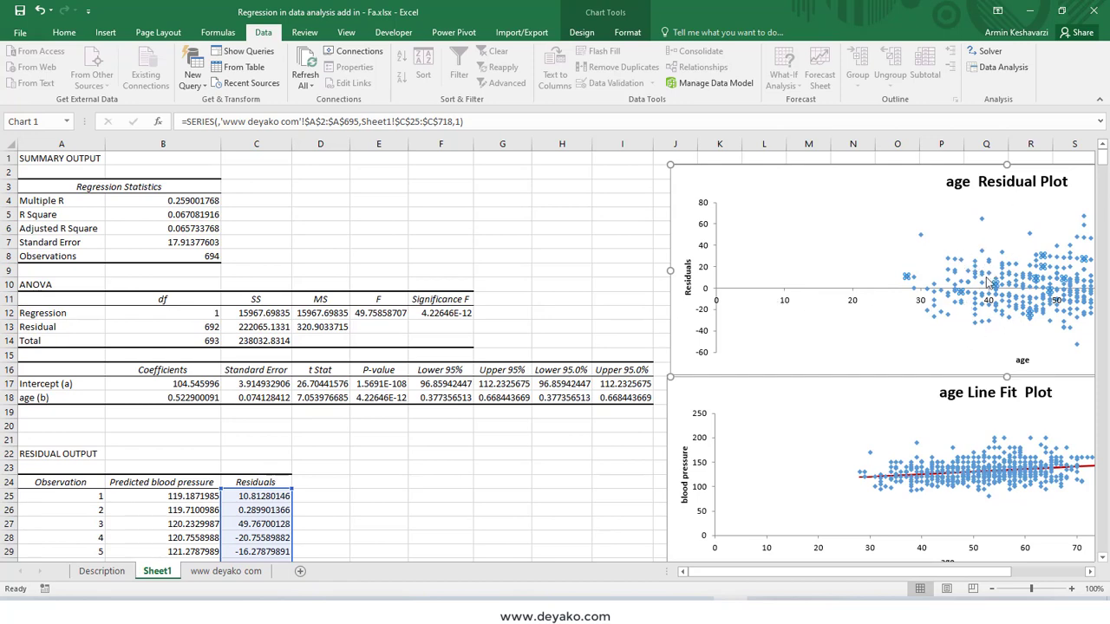
drag(896, 572, 955, 571)
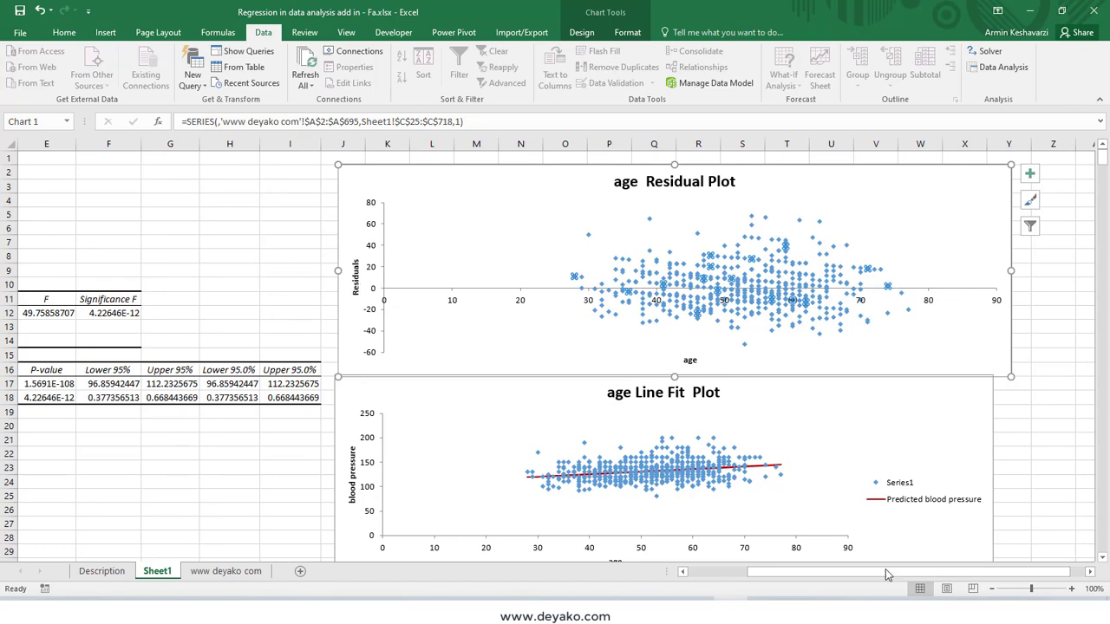
drag(890, 573, 832, 573)
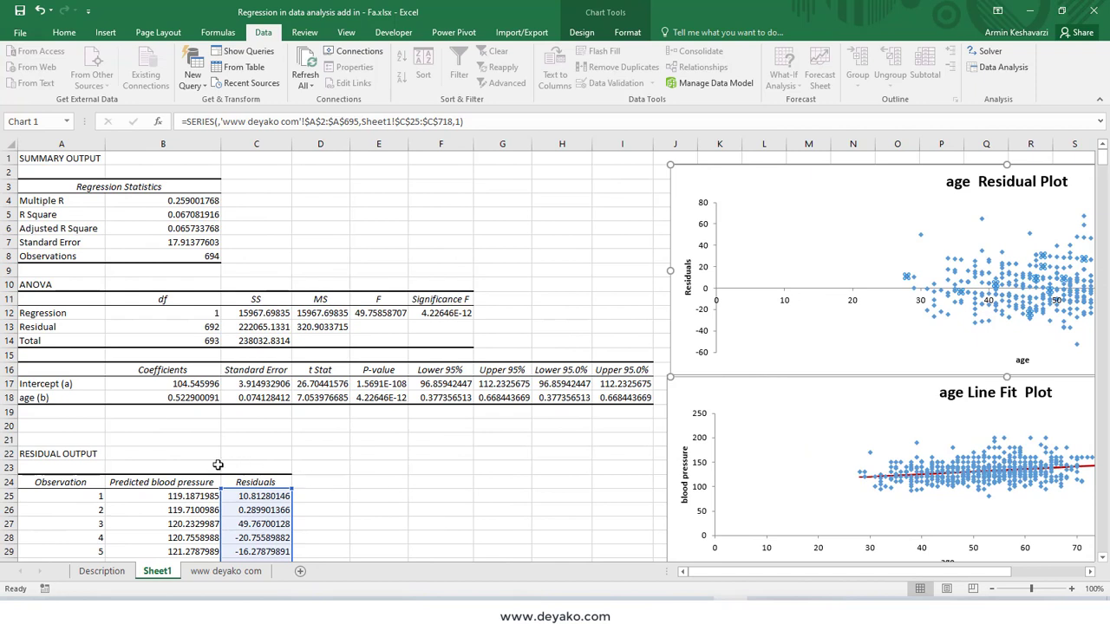
click(218, 466)
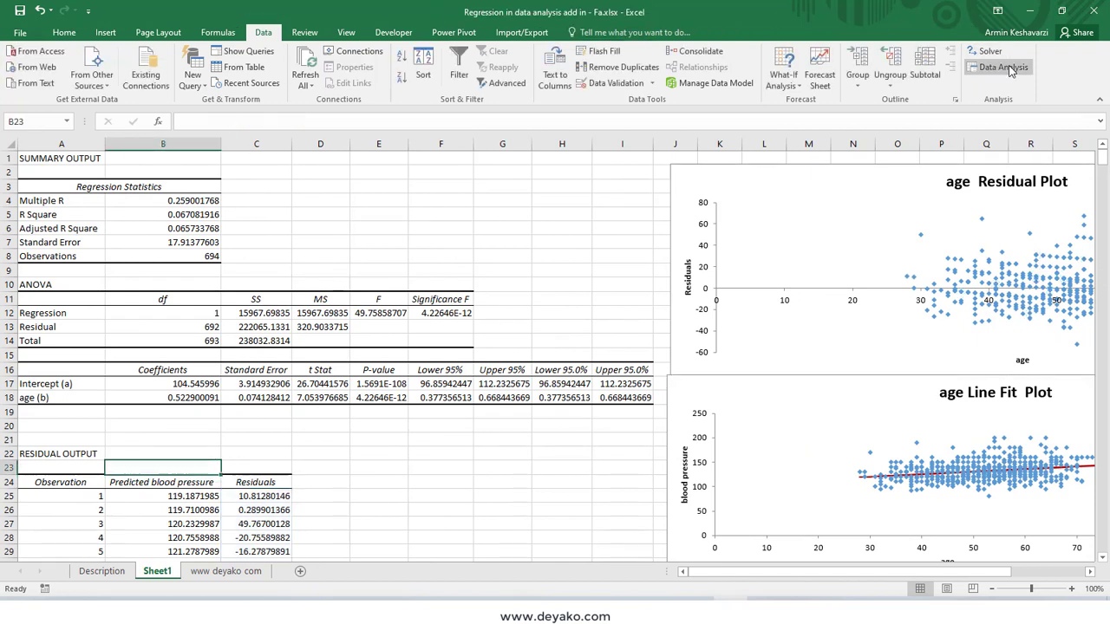
scroll(303, 440, down, 4)
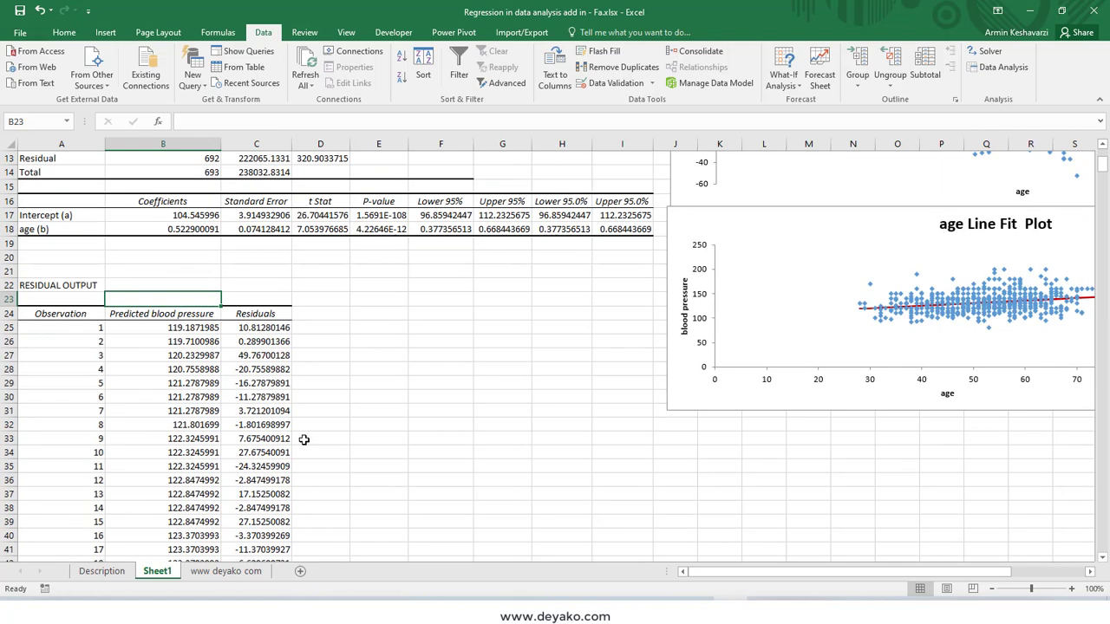
scroll(303, 440, down, 7)
scroll(304, 440, up, 5)
scroll(304, 440, up, 6)
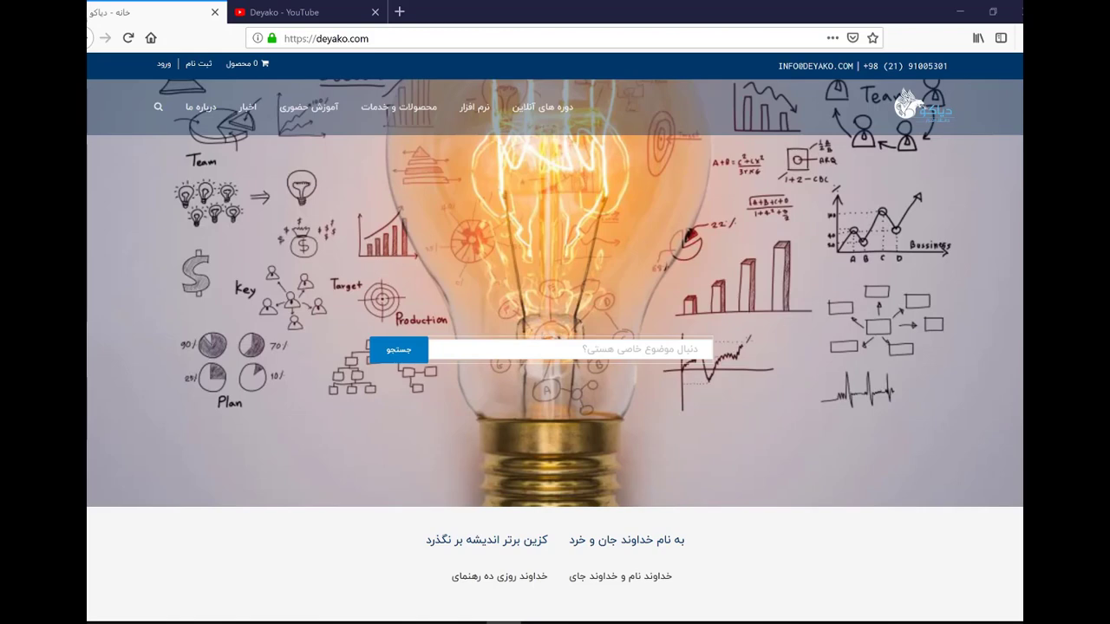
Switch to the already open 'Deyako - YouTube' tab
click(312, 14)
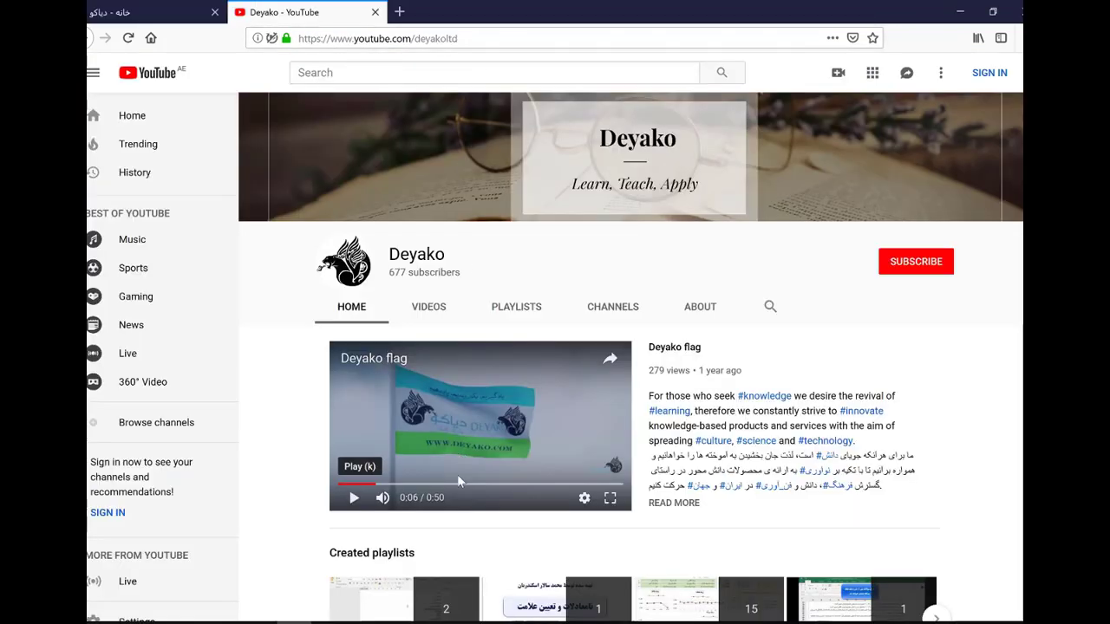